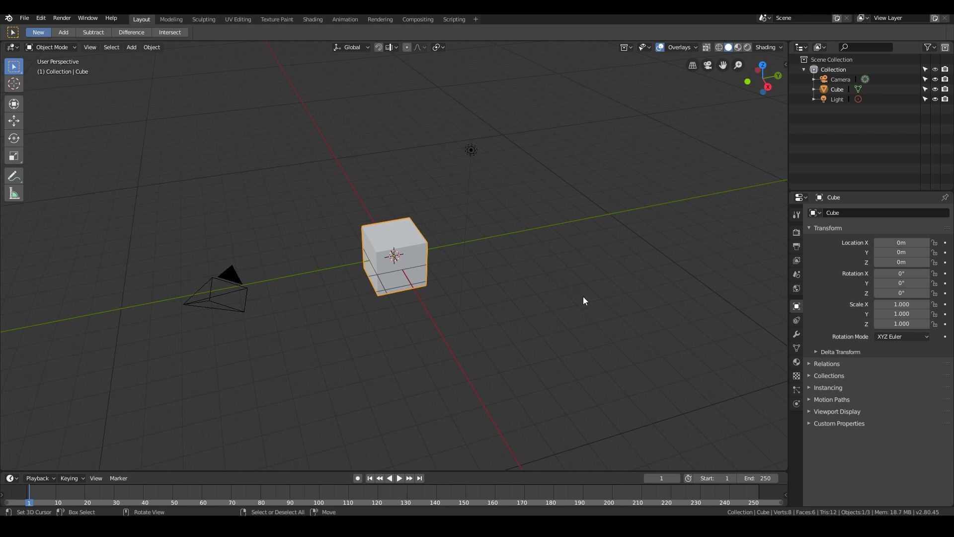
# Delete the default camera and light together
pyautogui.hotkey('shift', 'a')
pyautogui.moveTo(583, 296)
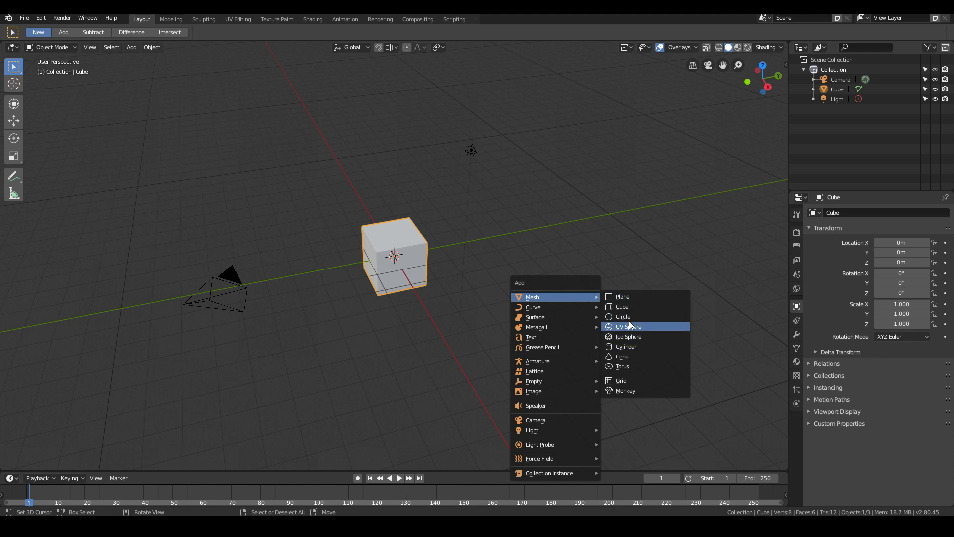
pyautogui.moveTo(562, 311)
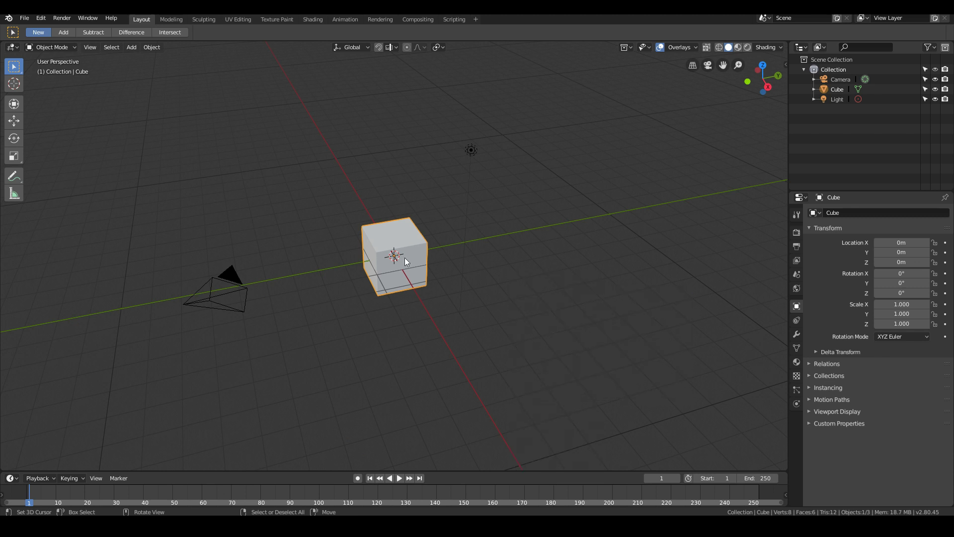
pyautogui.click(216, 300)
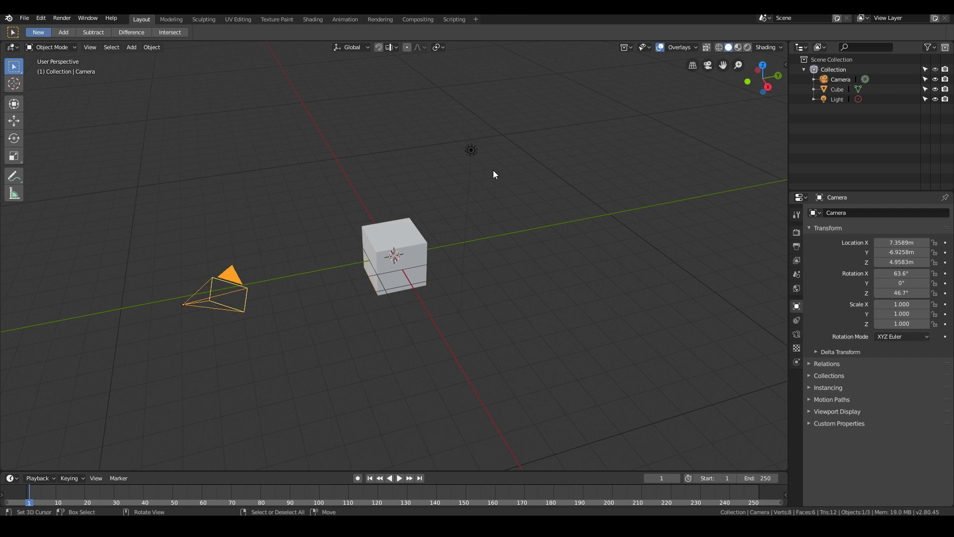
pyautogui.keyDown('shift'); pyautogui.click(471, 150); pyautogui.keyUp('shift')
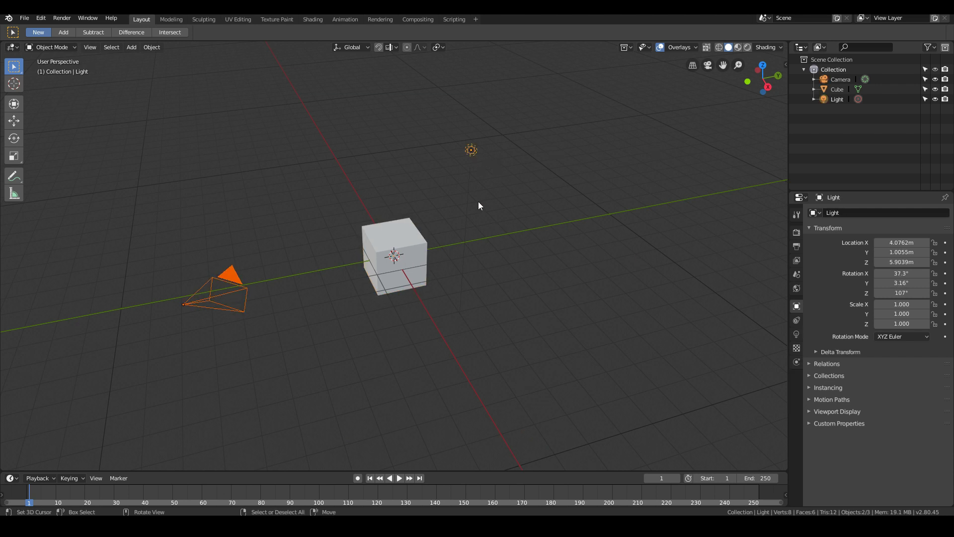
pyautogui.press('x')
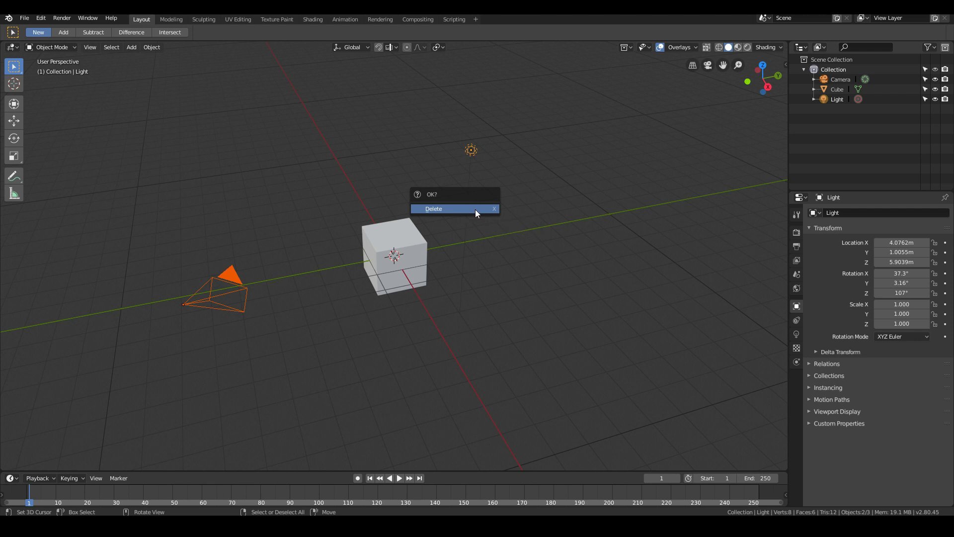
pyautogui.click(482, 208)
# Delete the default cube
pyautogui.scroll(3, 395, 310)
pyautogui.moveTo(395, 310); pyautogui.dragTo(437, 261, button='middle')
pyautogui.click(427, 258)
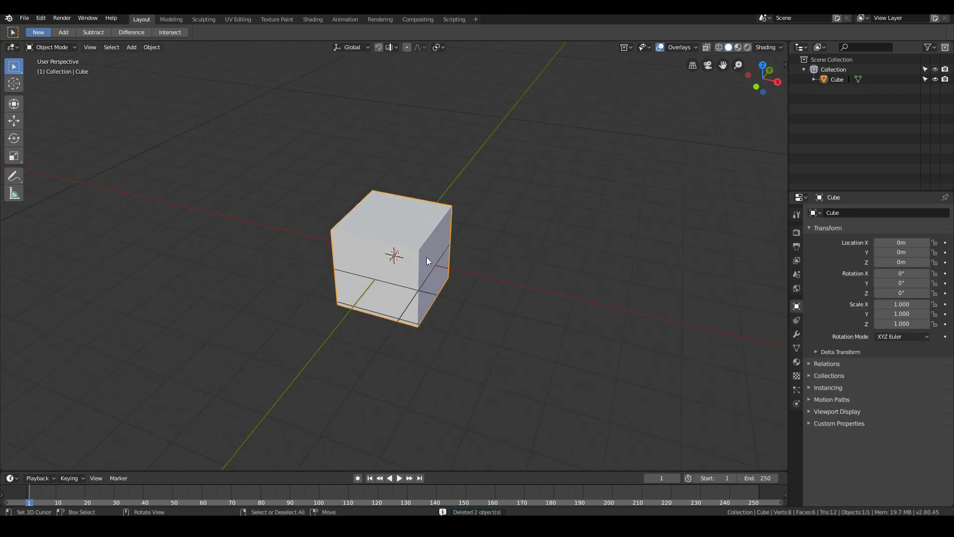
pyautogui.press('x')
pyautogui.click(427, 258)
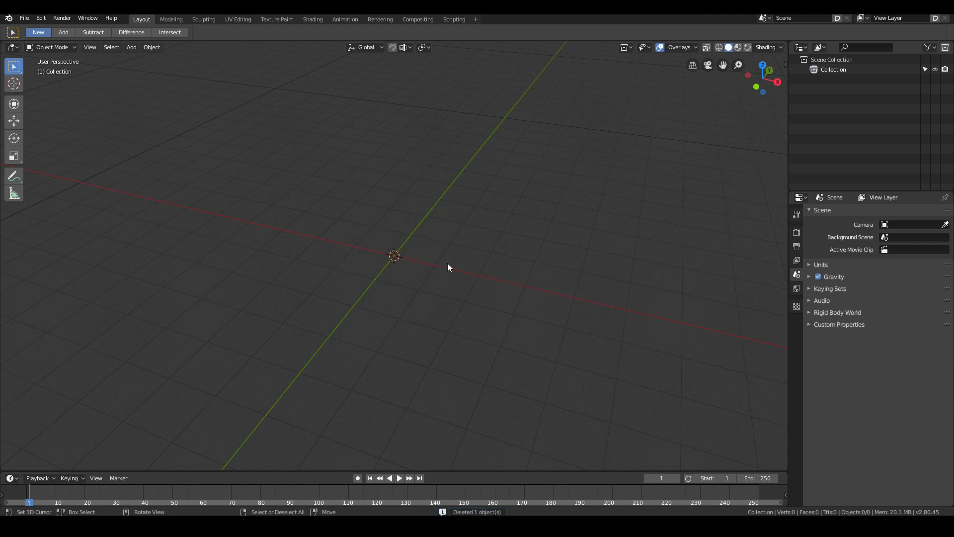
# Add a 32-vertex, 1 m circle at the origin with its fill type set to Ngon
pyautogui.hotkey('shift', 'a')
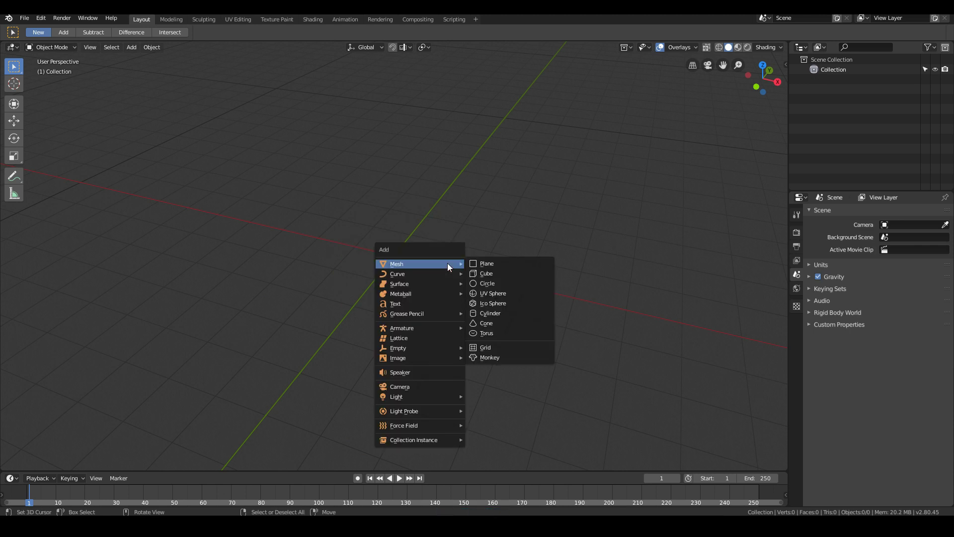
pyautogui.click(492, 285)
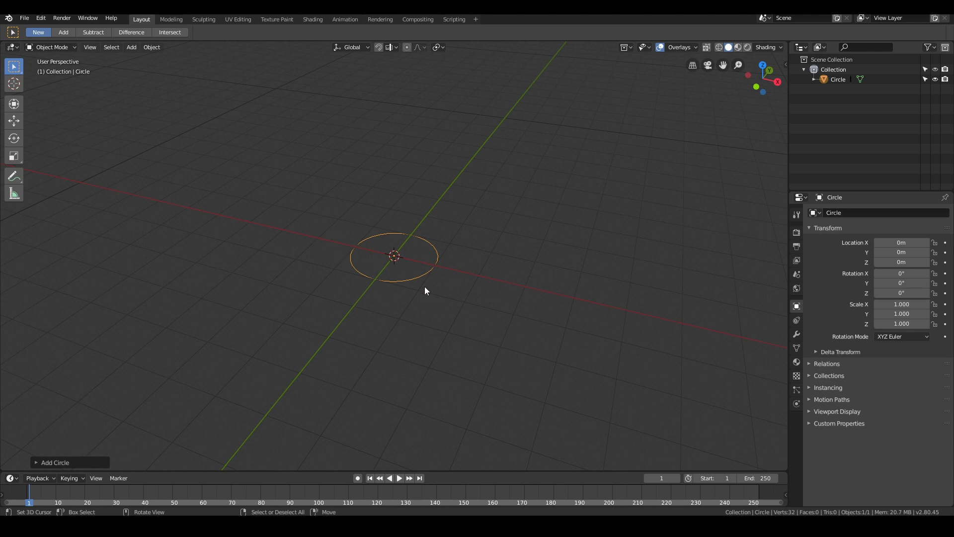
pyautogui.scroll(5, 428, 288)
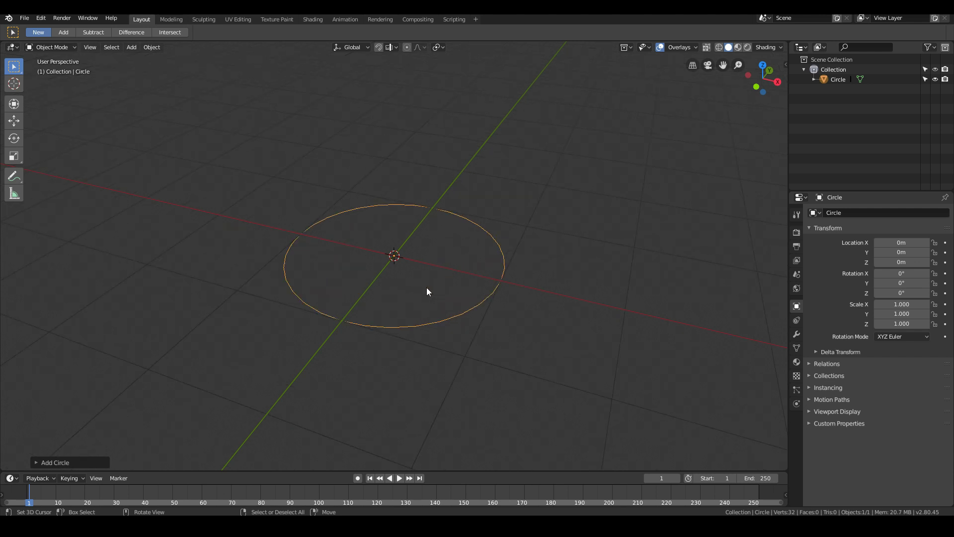
pyautogui.click(36, 463)
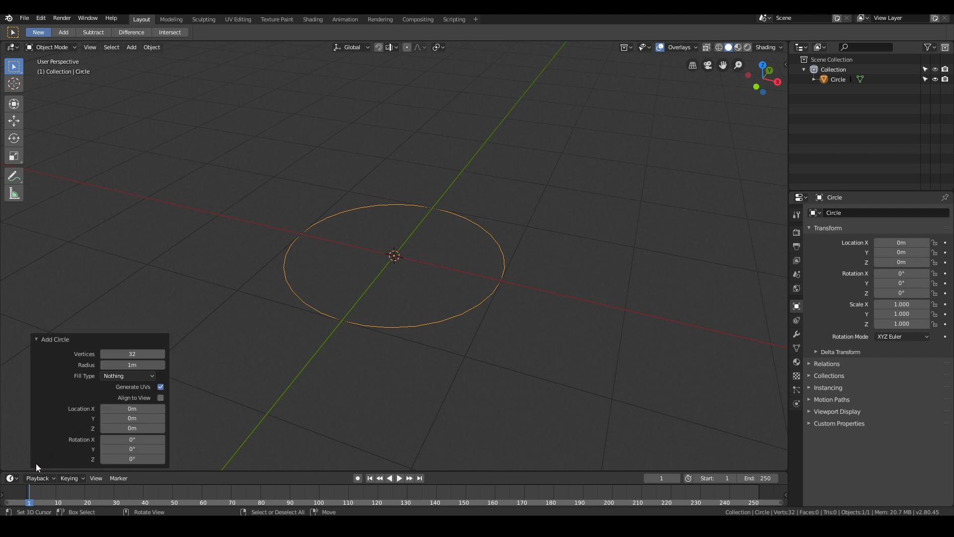
pyautogui.click(110, 376)
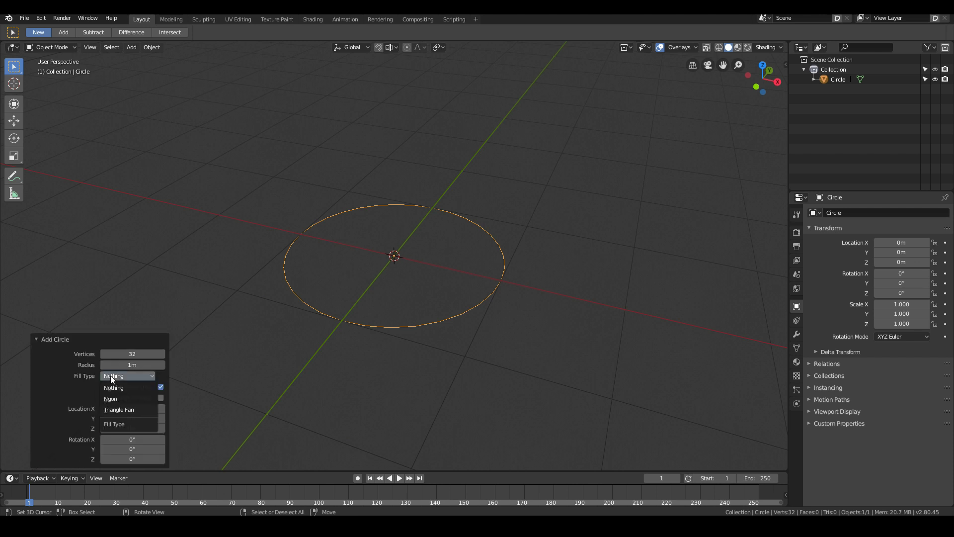
pyautogui.click(125, 402)
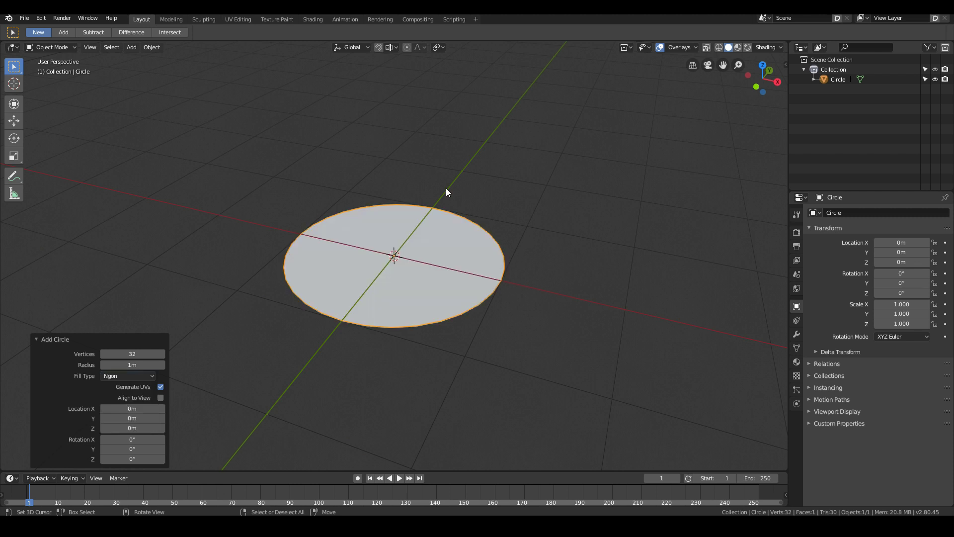
pyautogui.moveTo(394, 283); pyautogui.dragTo(479, 277, button='middle')
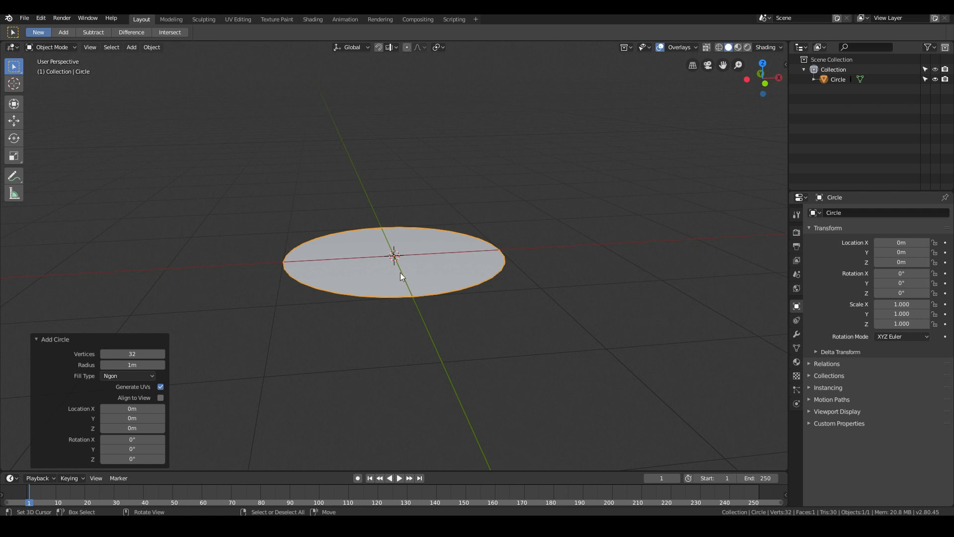
# Put the circle in Edit Mode and switch to the front orthographic view
pyautogui.press('Tab')
pyautogui.press('Tab')
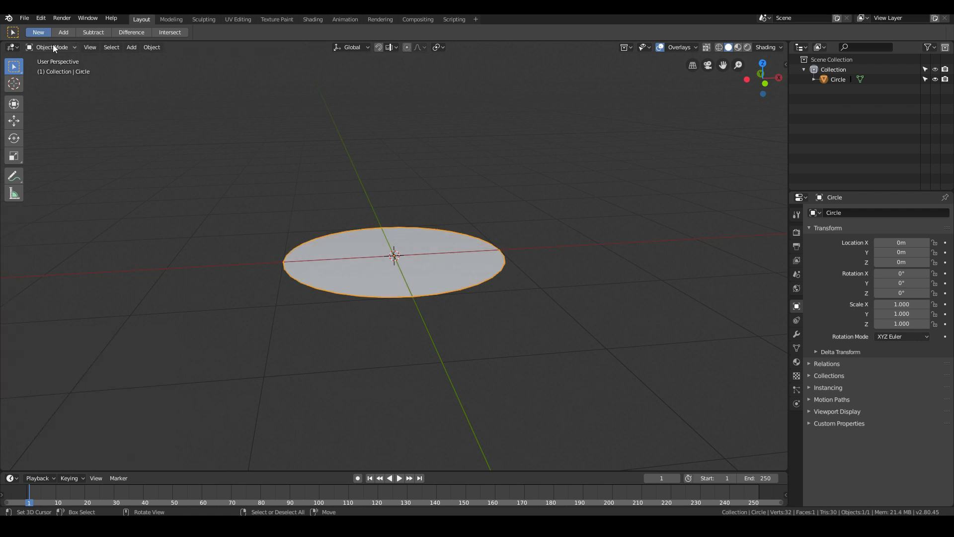
pyautogui.click(53, 46)
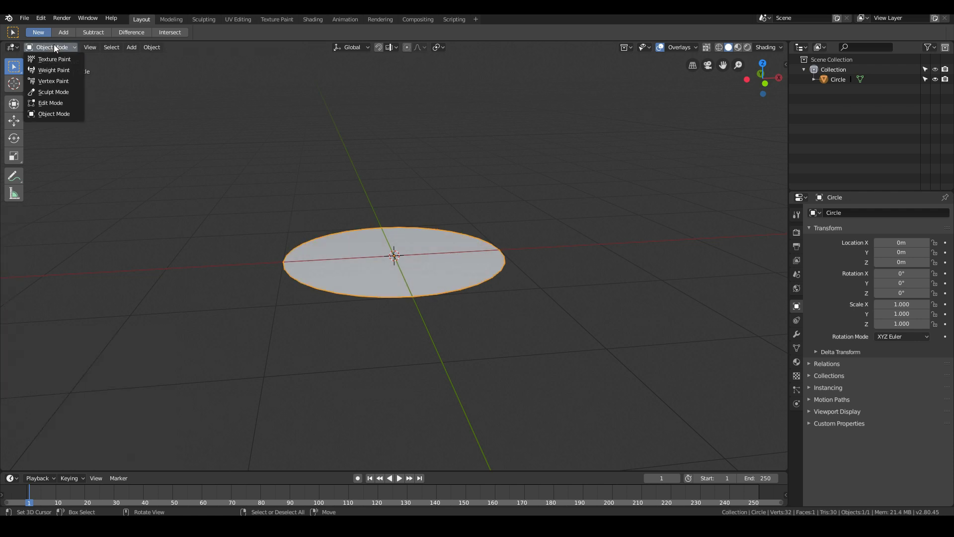
pyautogui.click(50, 102)
pyautogui.scroll(5, 491, 300)
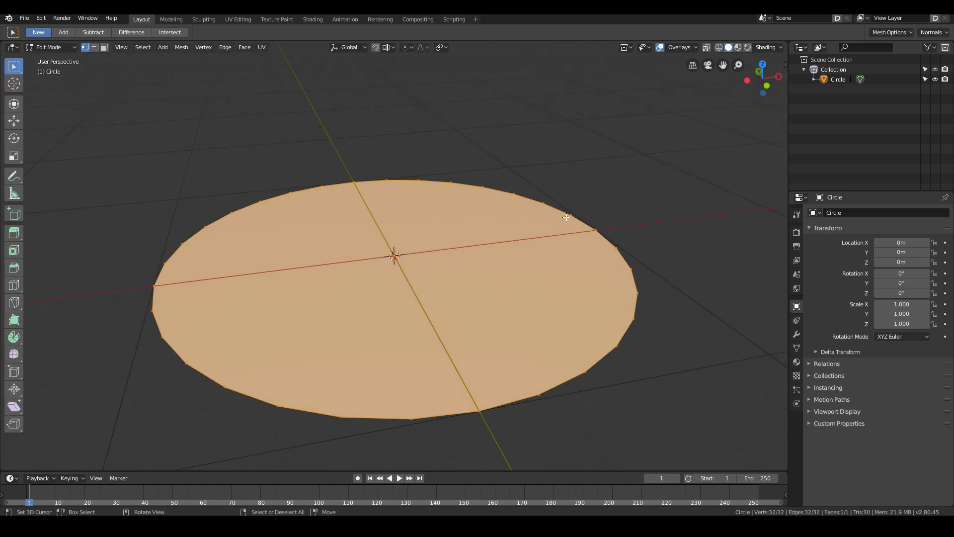
pyautogui.moveTo(492, 356); pyautogui.dragTo(483, 326, button='middle')
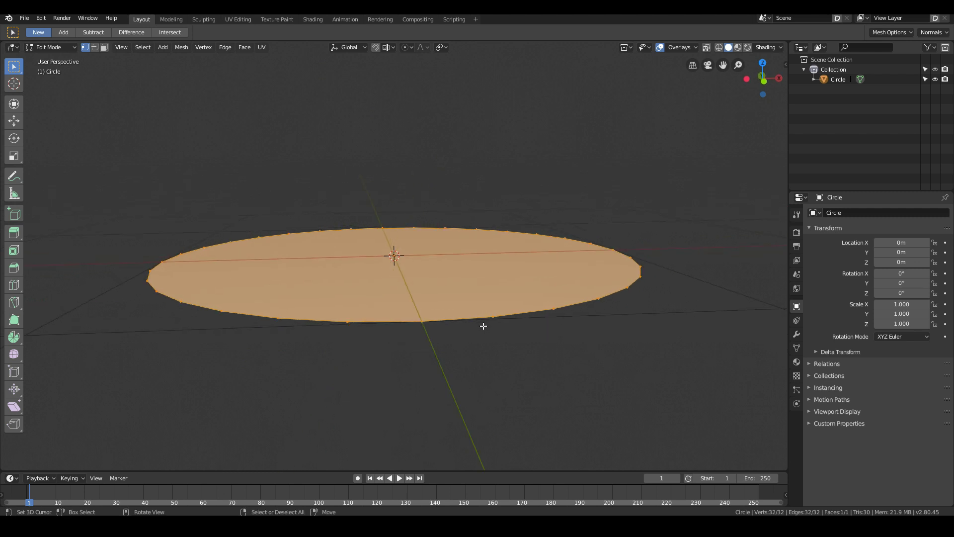
pyautogui.press('KP_1')
pyautogui.moveTo(469, 293)
pyautogui.mouseDown(button='middle')
pyautogui.moveTo(470, 318)
pyautogui.moveTo(480, 305)
pyautogui.mouseUp(button='middle')
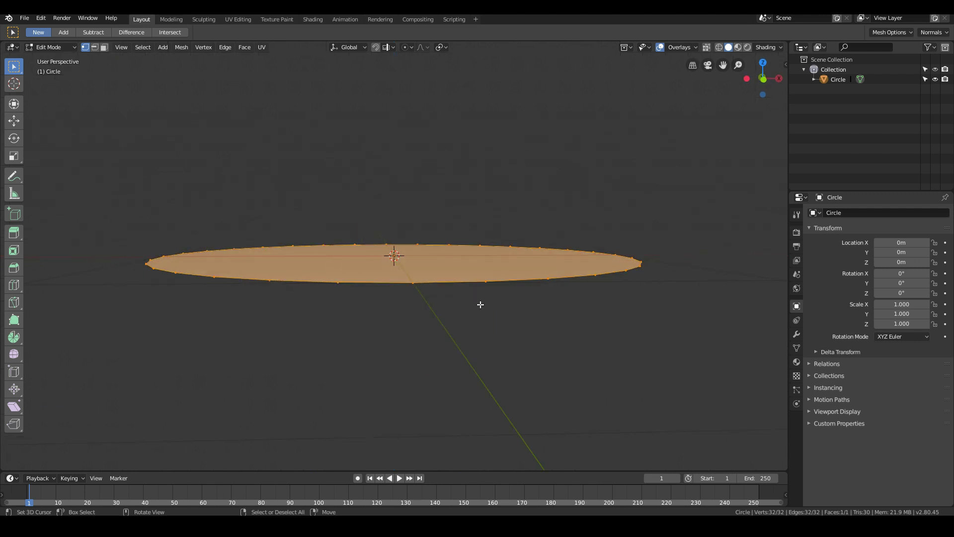
pyautogui.press('KP_1')
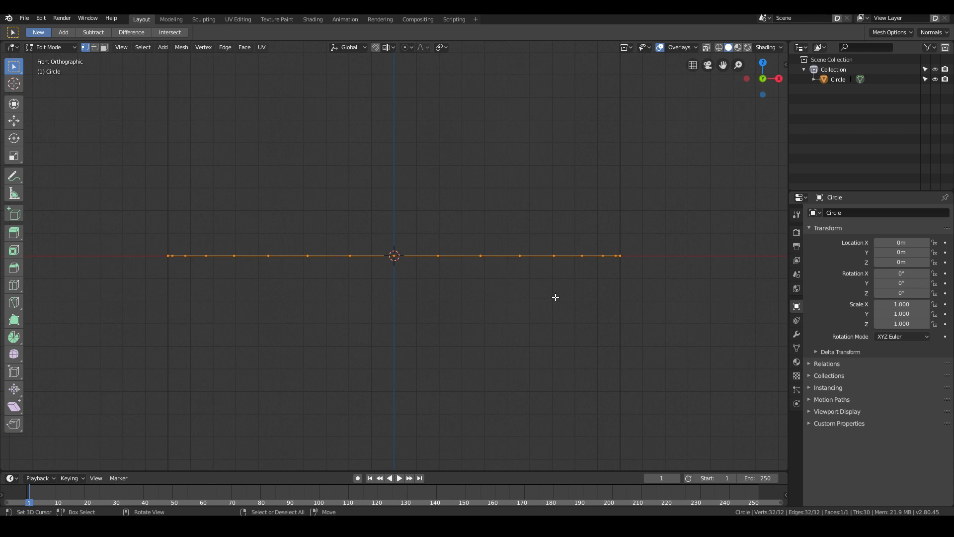
# Extrude the disc upward twice, scaling the new rings by 1.108 and then 1.300
pyautogui.press('e')
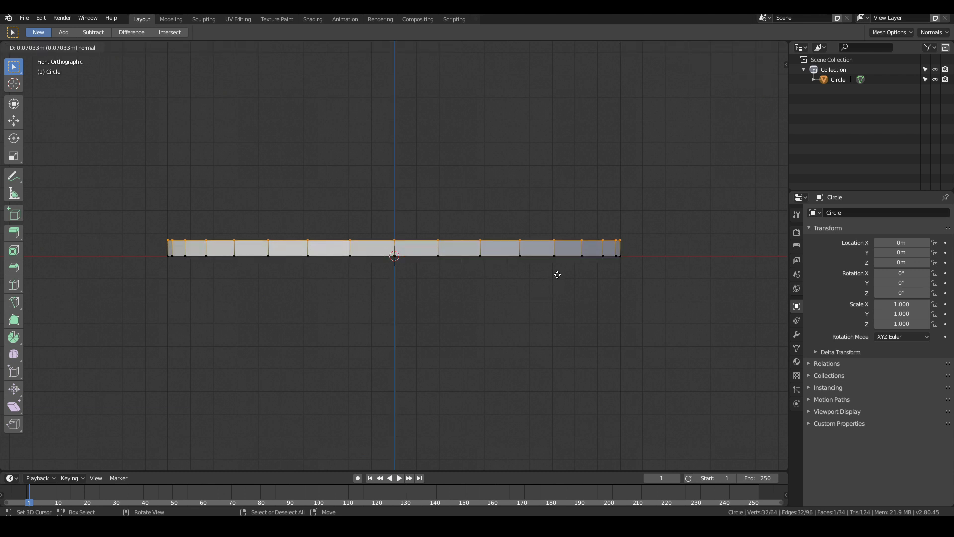
pyautogui.click(558, 275)
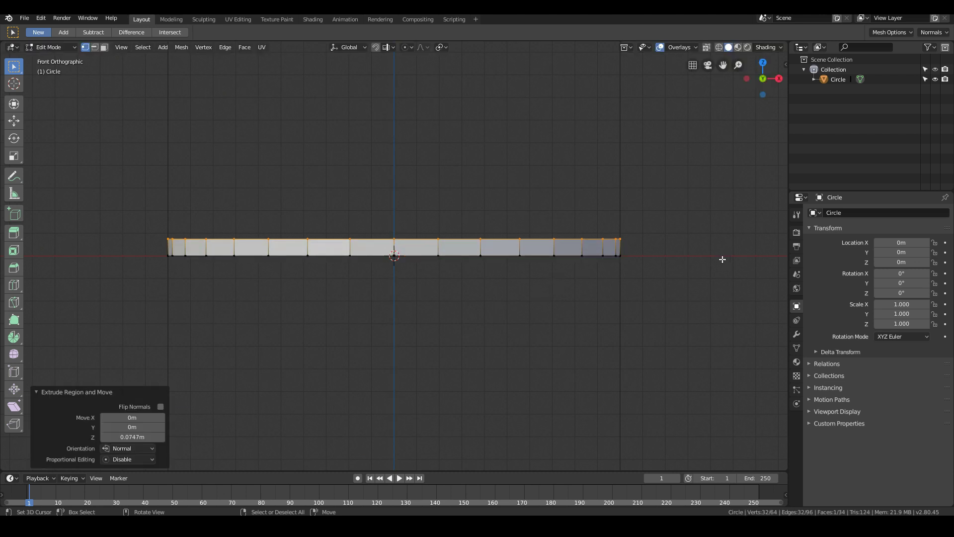
pyautogui.press('s')
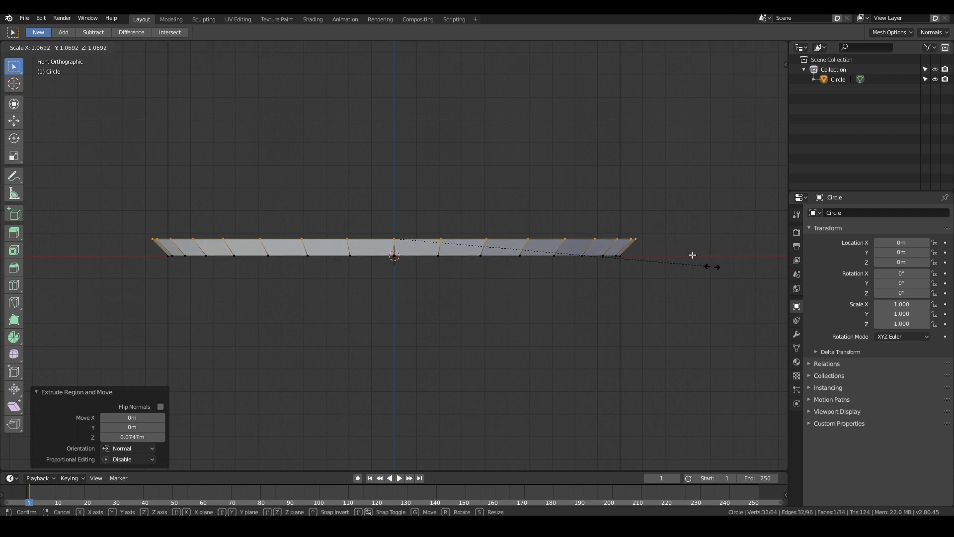
pyautogui.click(723, 276)
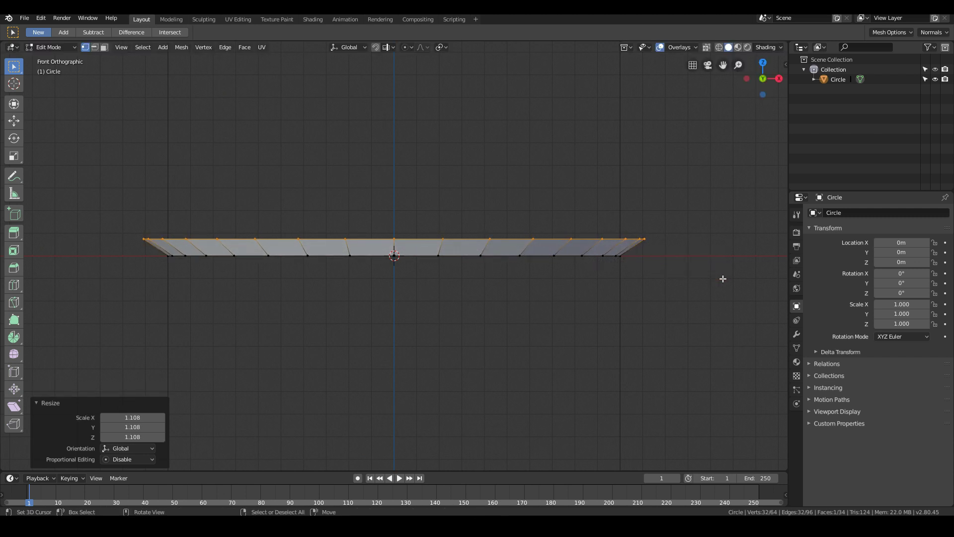
pyautogui.press('e')
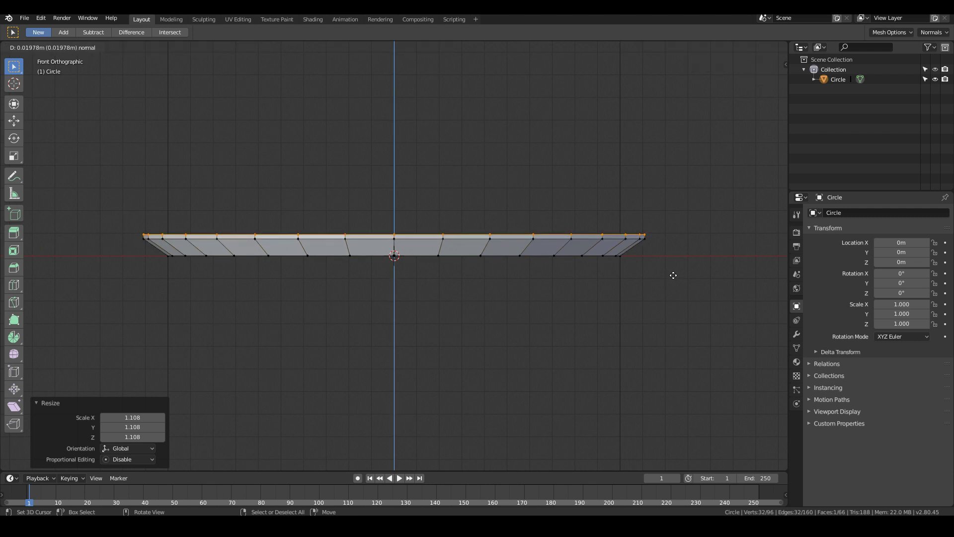
pyautogui.click(673, 273)
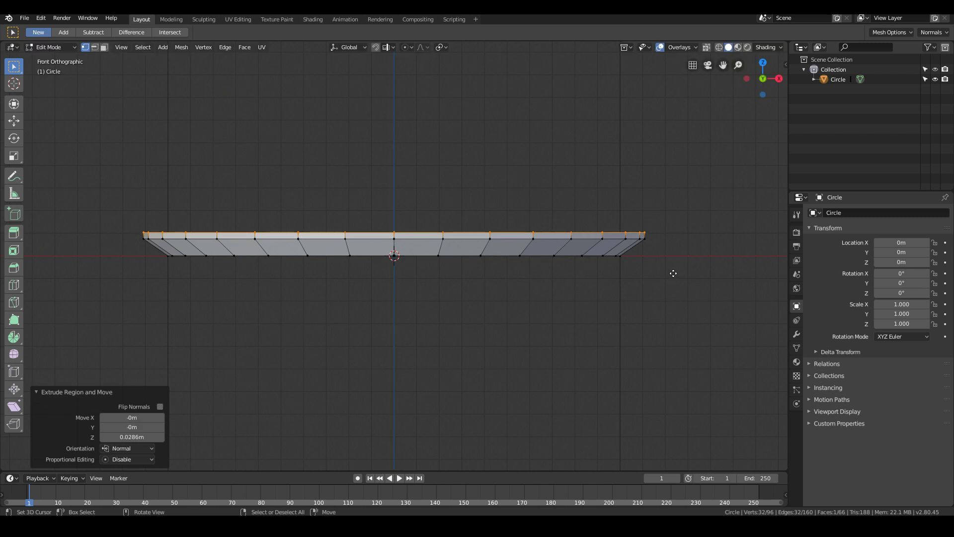
pyautogui.press('s')
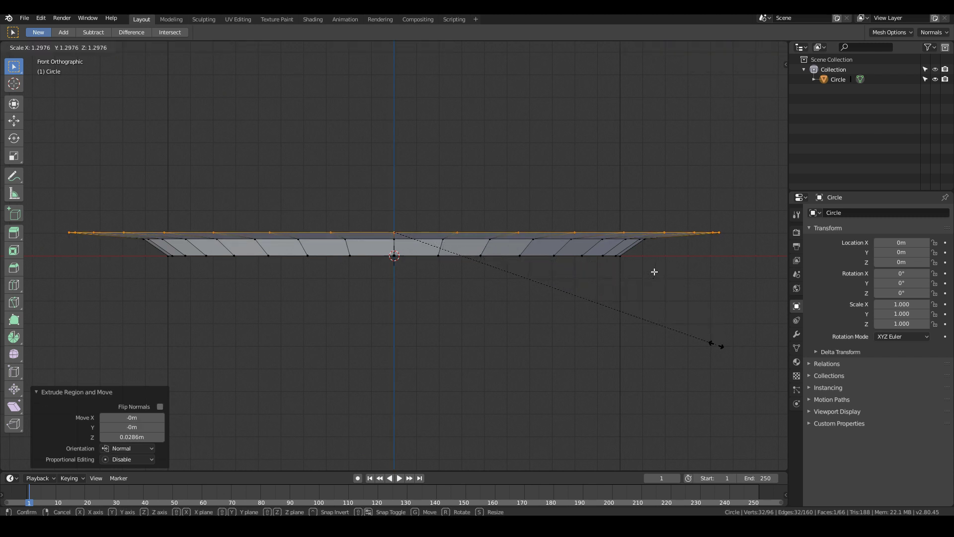
pyautogui.click(699, 330)
pyautogui.moveTo(629, 282); pyautogui.dragTo(458, 278, button='middle')
# Delete the top faces to hollow the dish, show the Modifier tab, and return to Object Mode
pyautogui.press('x')
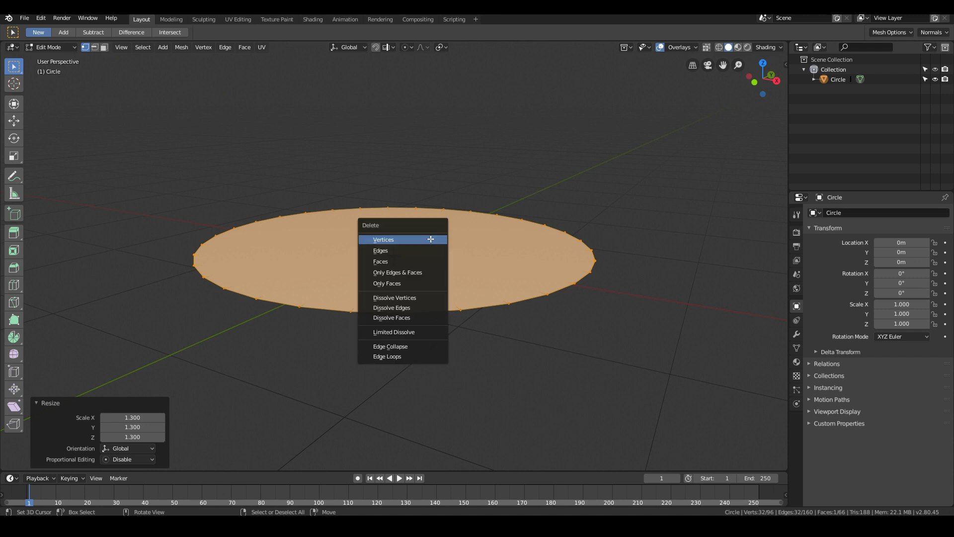
pyautogui.click(380, 261)
pyautogui.moveTo(313, 264); pyautogui.dragTo(417, 253, button='middle')
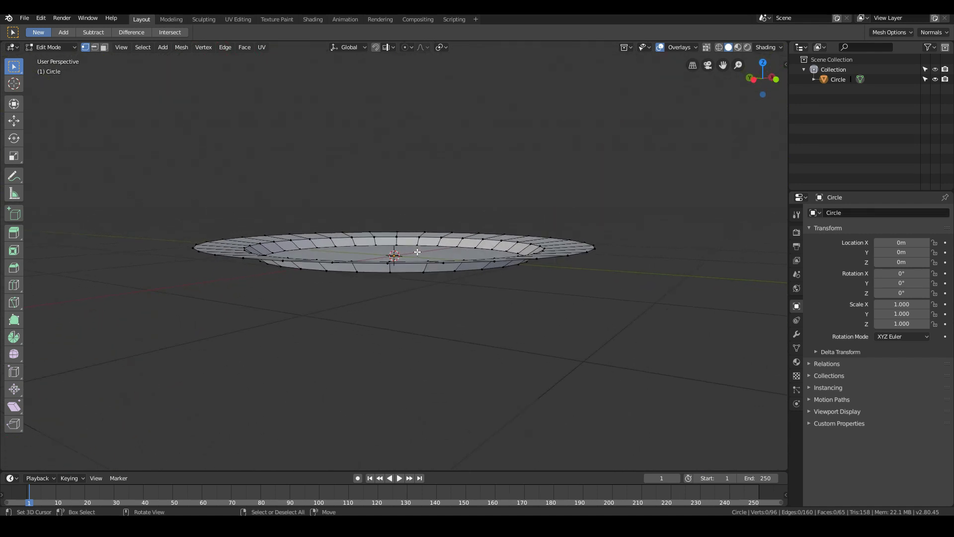
pyautogui.click(799, 335)
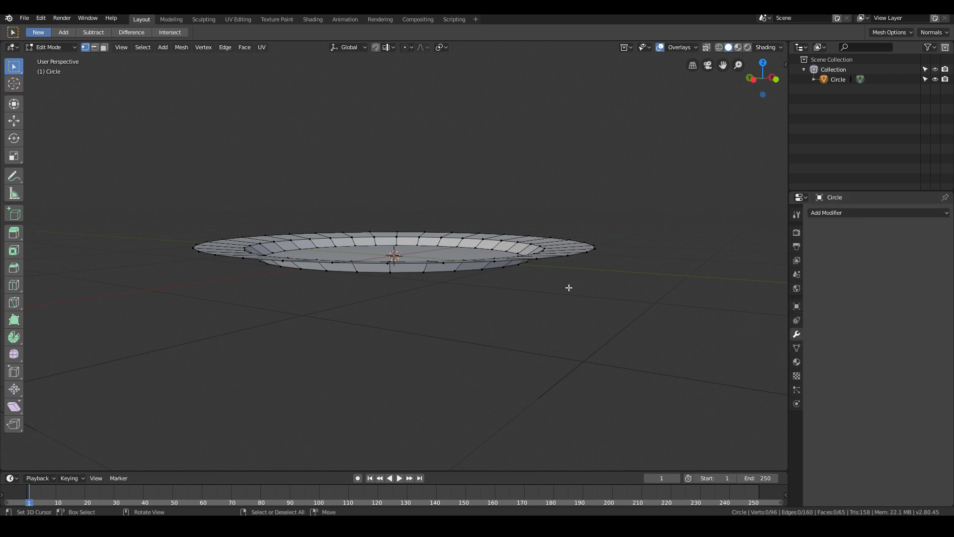
pyautogui.press('Tab')
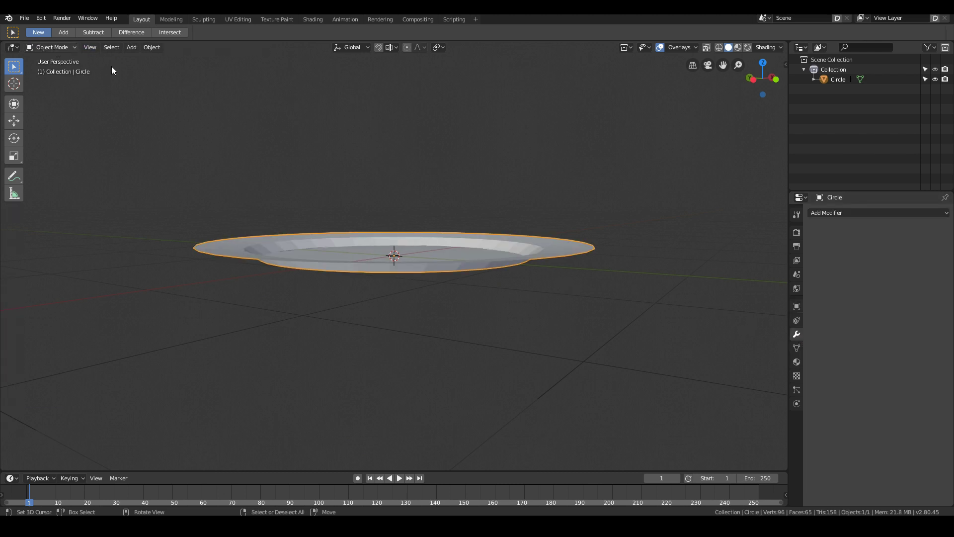
# Add a Subdivision Surface modifier to the dish with viewport level 2
pyautogui.click(838, 213)
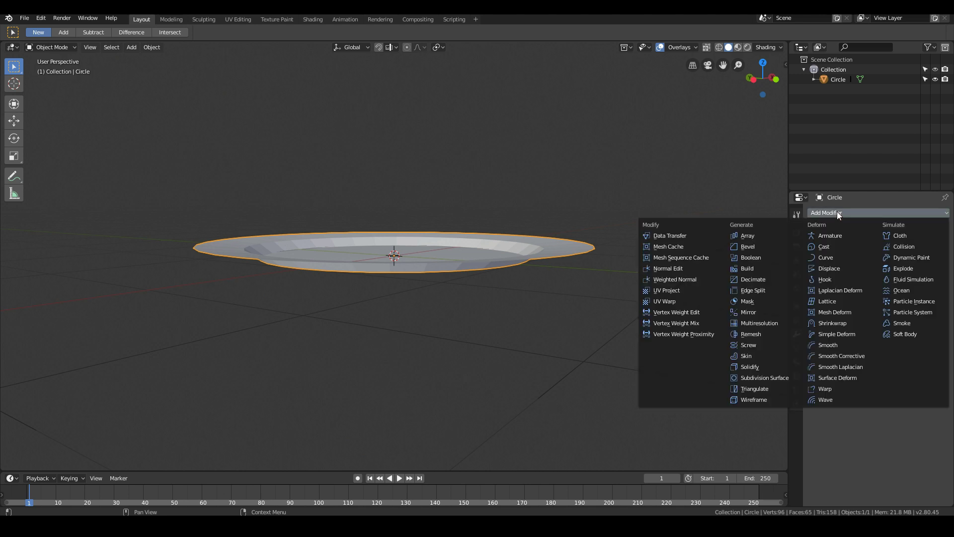
pyautogui.click(756, 378)
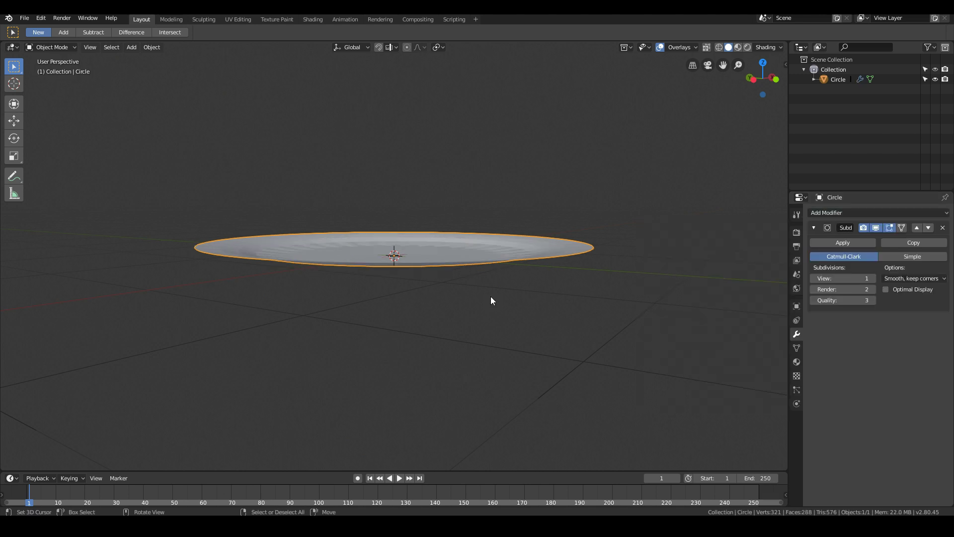
pyautogui.moveTo(491, 303); pyautogui.dragTo(489, 329, button='middle')
pyautogui.scroll(2, 489, 329)
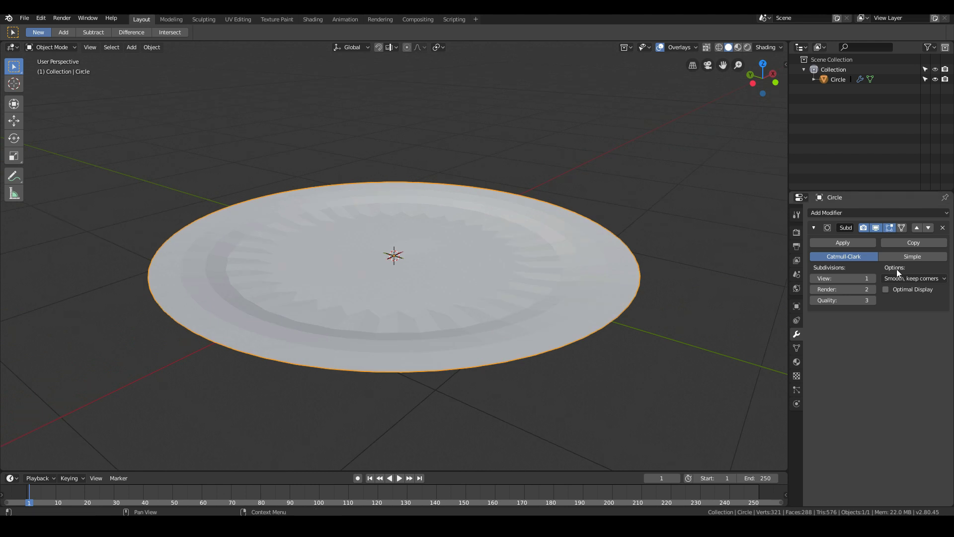
pyautogui.click(873, 279)
pyautogui.moveTo(437, 397); pyautogui.dragTo(588, 284, button='middle')
# Select the outer rim face loop, extrude it about 0.073 m up along Z, and exit Edit Mode
pyautogui.press('Tab')
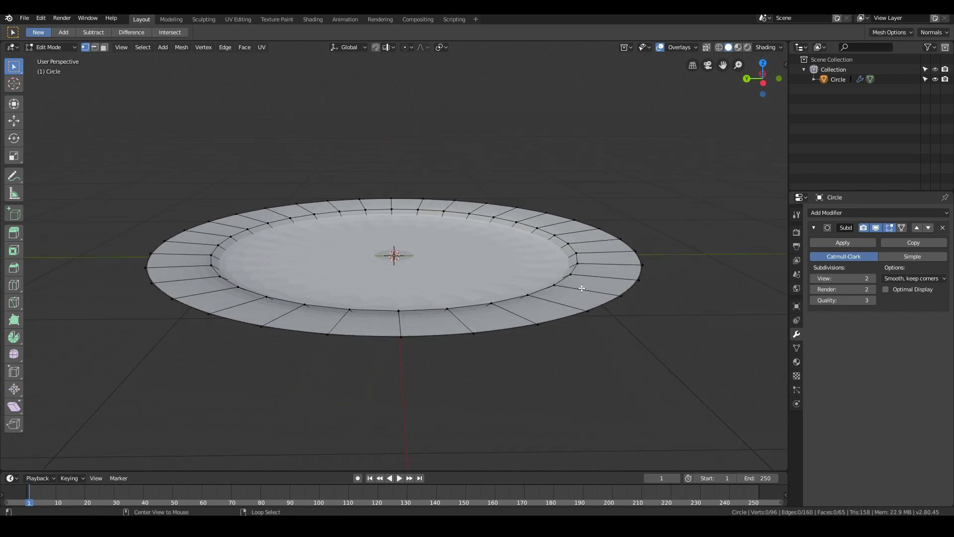
pyautogui.keyDown('alt'); pyautogui.click(581, 288); pyautogui.keyUp('alt')
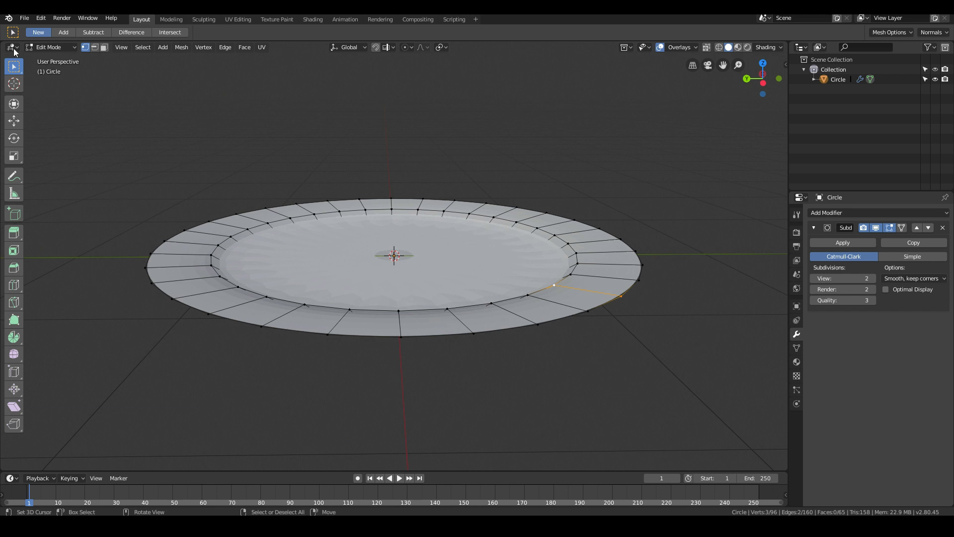
pyautogui.click(104, 47)
pyautogui.keyDown('alt'); pyautogui.click(584, 288); pyautogui.keyUp('alt')
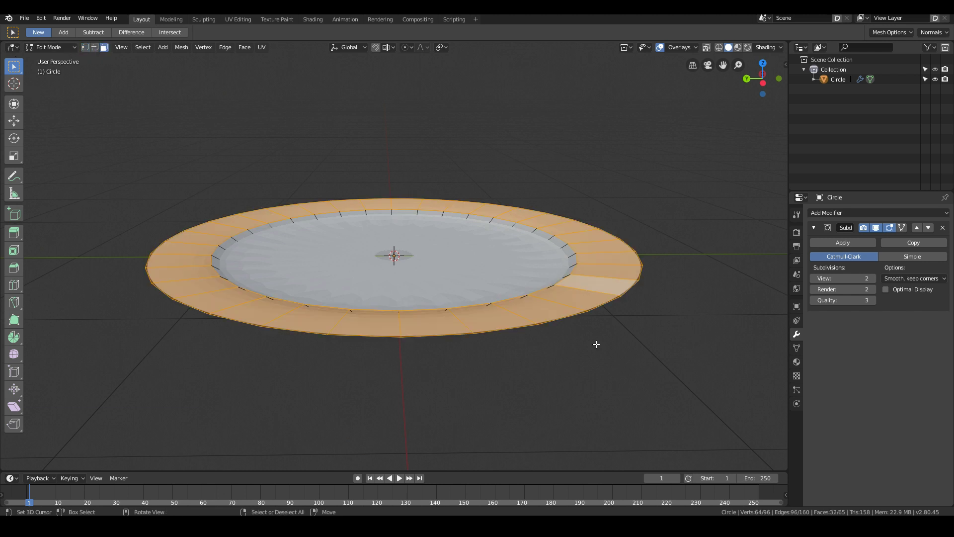
pyautogui.moveTo(592, 347); pyautogui.dragTo(582, 328, button='middle')
pyautogui.press('e')
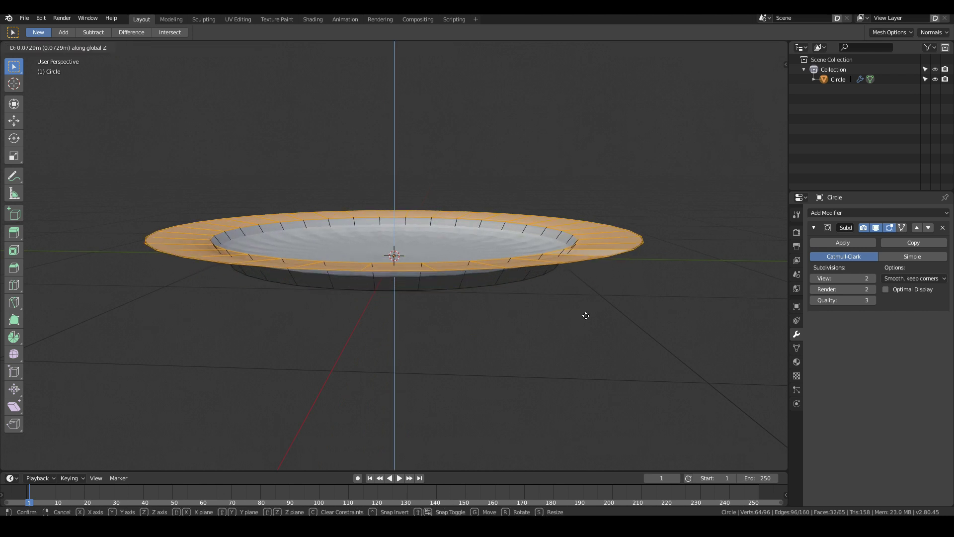
pyautogui.click(589, 318)
pyautogui.press('Tab')
pyautogui.moveTo(501, 328); pyautogui.dragTo(542, 286, button='middle')
pyautogui.moveTo(626, 291)
pyautogui.mouseDown(button='middle')
pyautogui.moveTo(612, 268)
pyautogui.moveTo(624, 303)
pyautogui.mouseUp(button='middle')
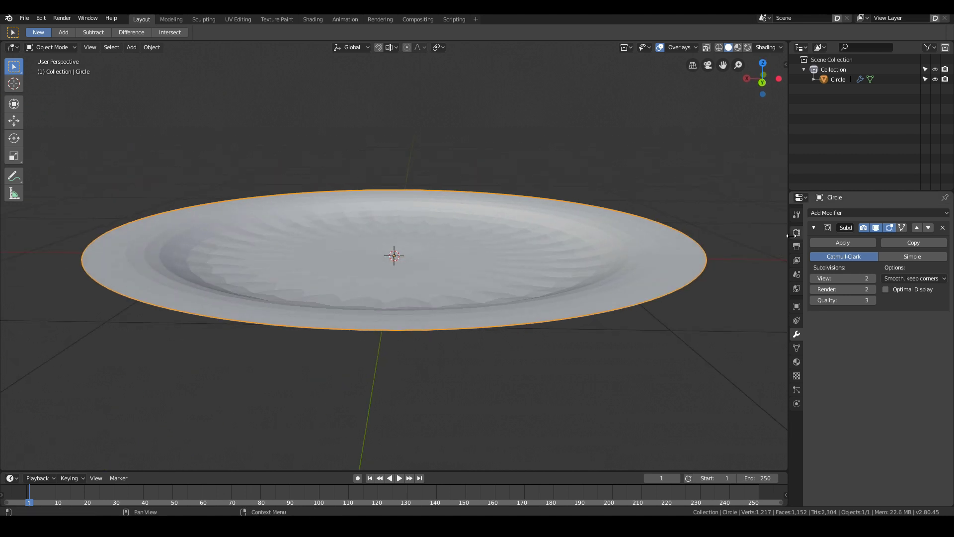
# Add a Solidify modifier with 0.04 m thickness and move it above Subdivision Surface
pyautogui.click(839, 212)
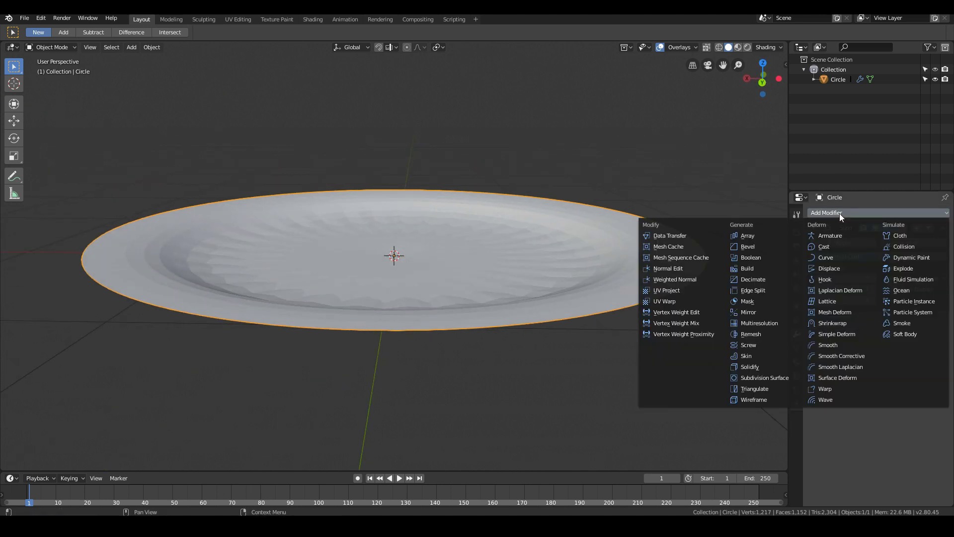
pyautogui.click(745, 368)
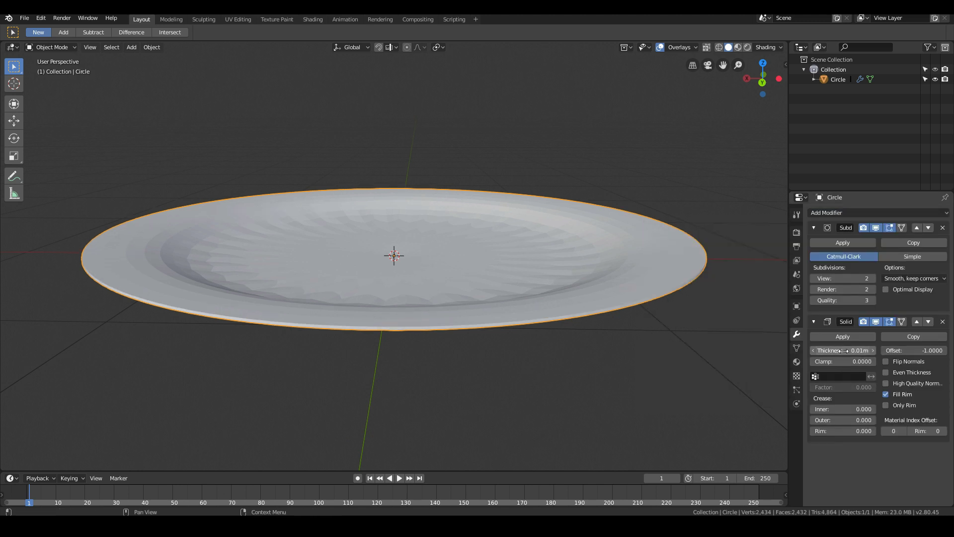
pyautogui.moveTo(842, 354); pyautogui.dragTo(839, 351)
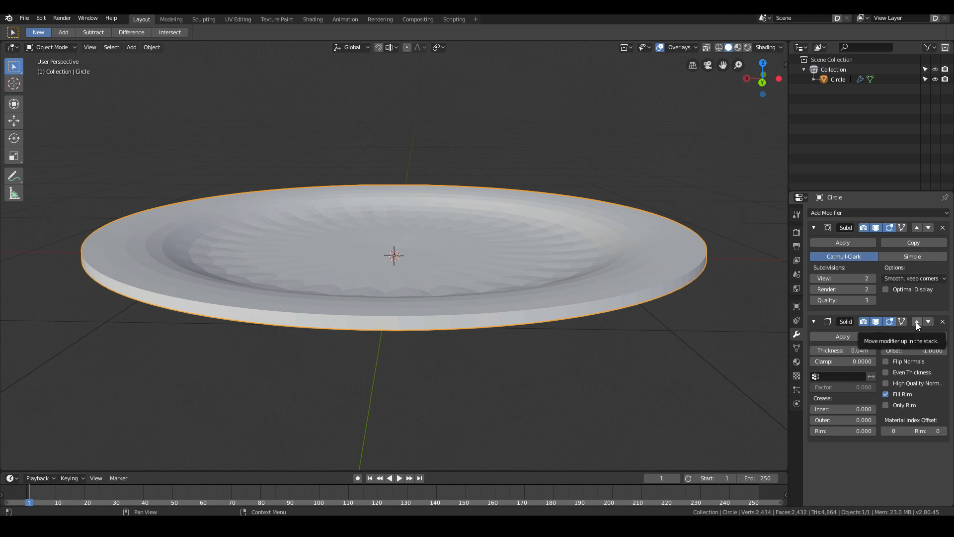
pyautogui.click(916, 323)
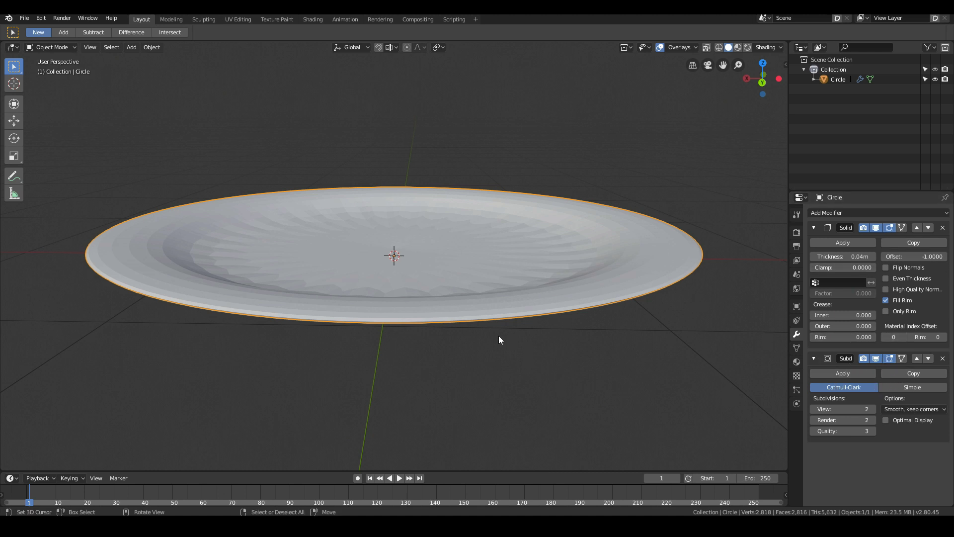
pyautogui.moveTo(499, 336); pyautogui.dragTo(494, 312, button='middle')
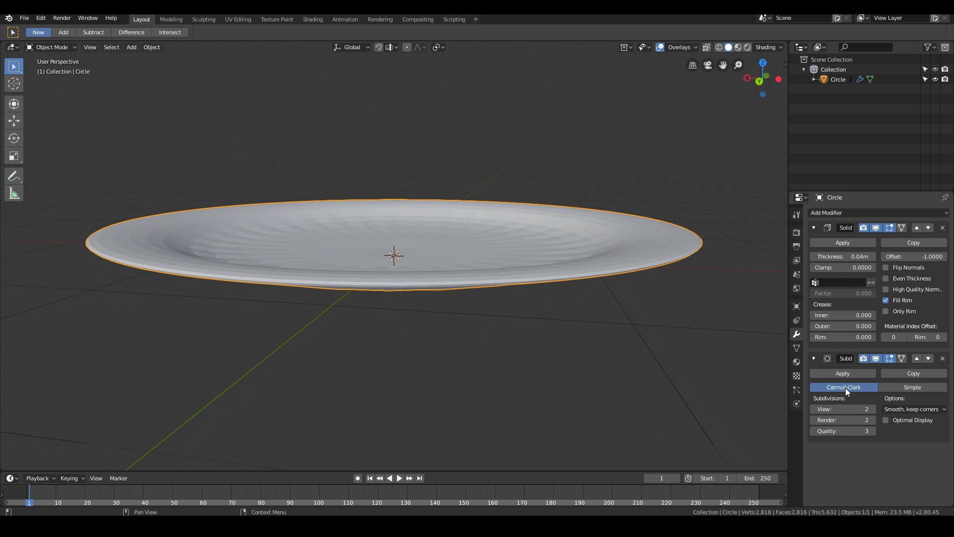
pyautogui.moveTo(383, 370); pyautogui.dragTo(362, 350, button='middle')
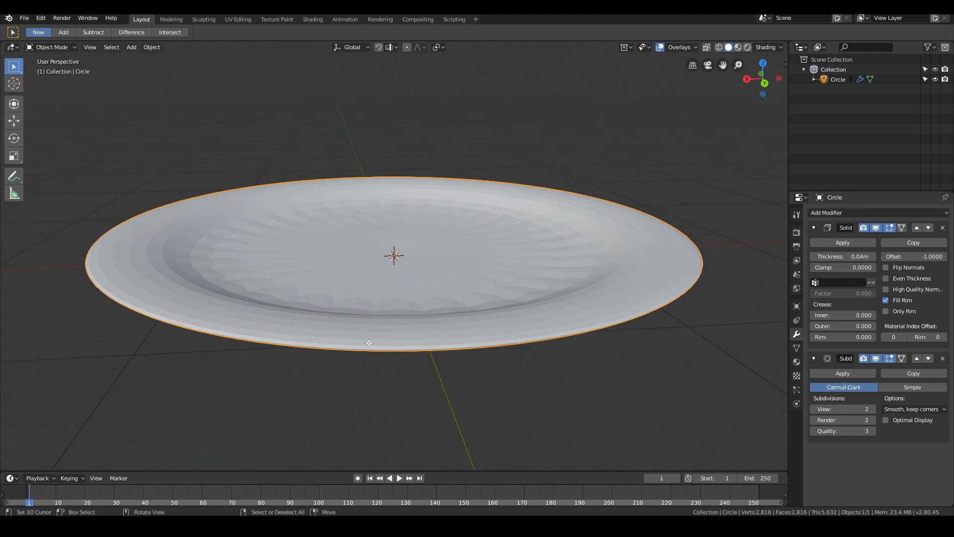
pyautogui.press('Tab')
pyautogui.press('Tab')
pyautogui.moveTo(339, 309); pyautogui.dragTo(371, 197, button='middle')
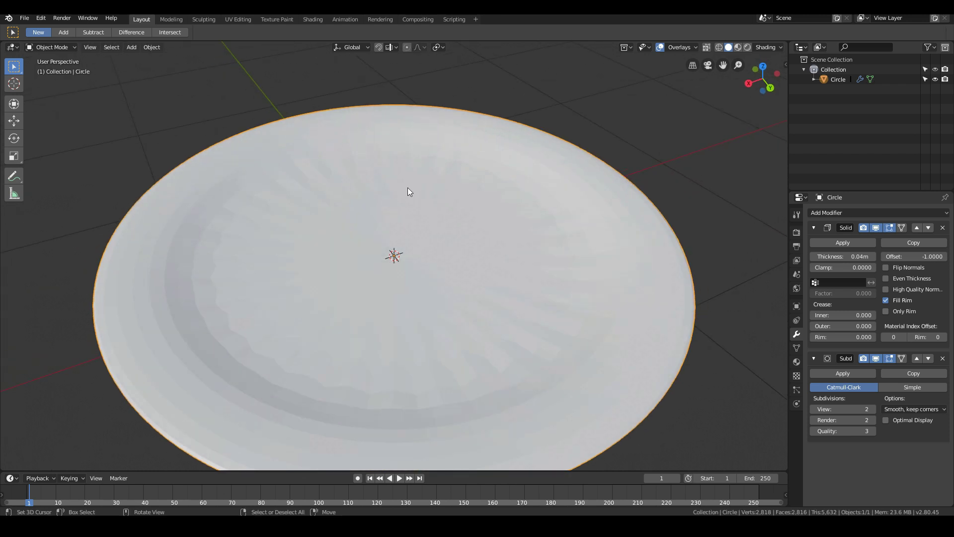
pyautogui.press('Tab')
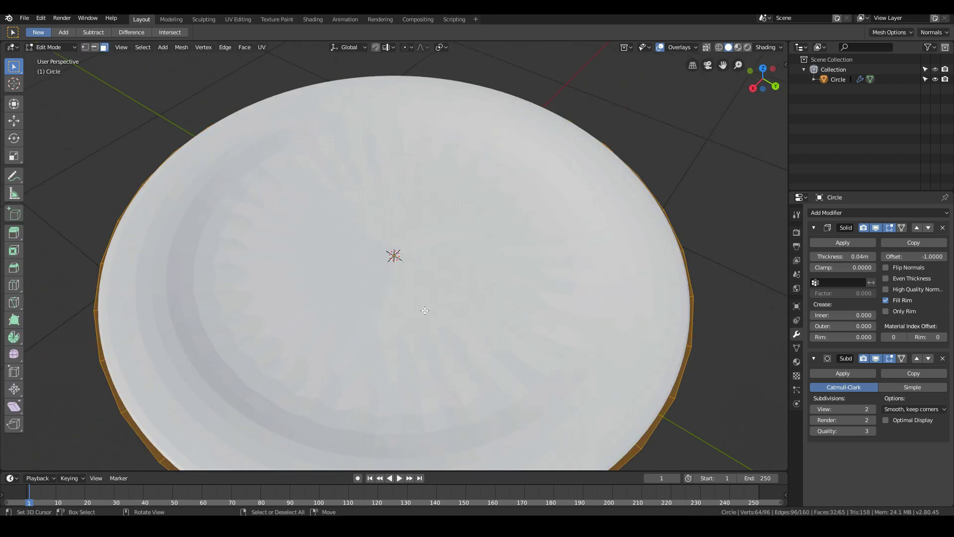
# Extrude the central bottom face twice in place, scaling each new ring to about 0.90
pyautogui.moveTo(453, 294); pyautogui.dragTo(424, 204, button='middle')
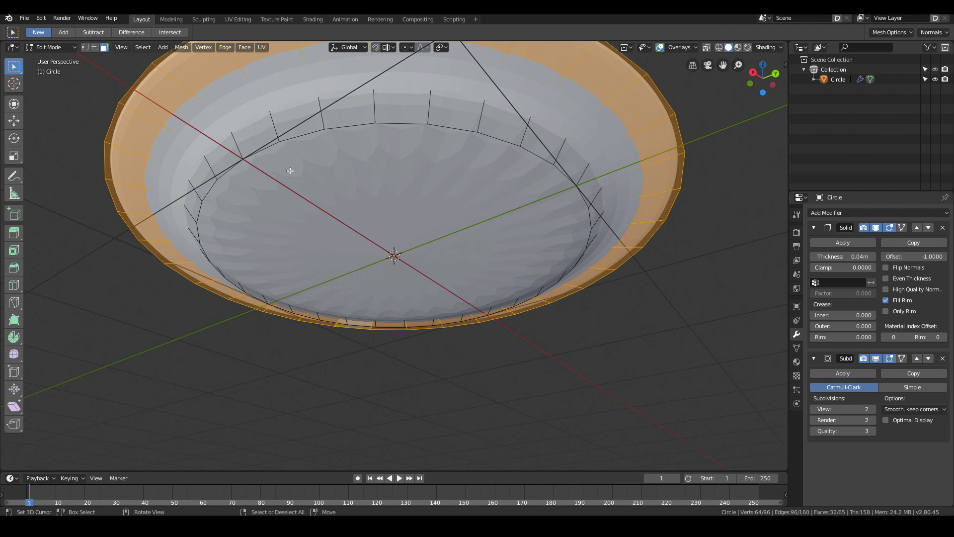
pyautogui.click(449, 235)
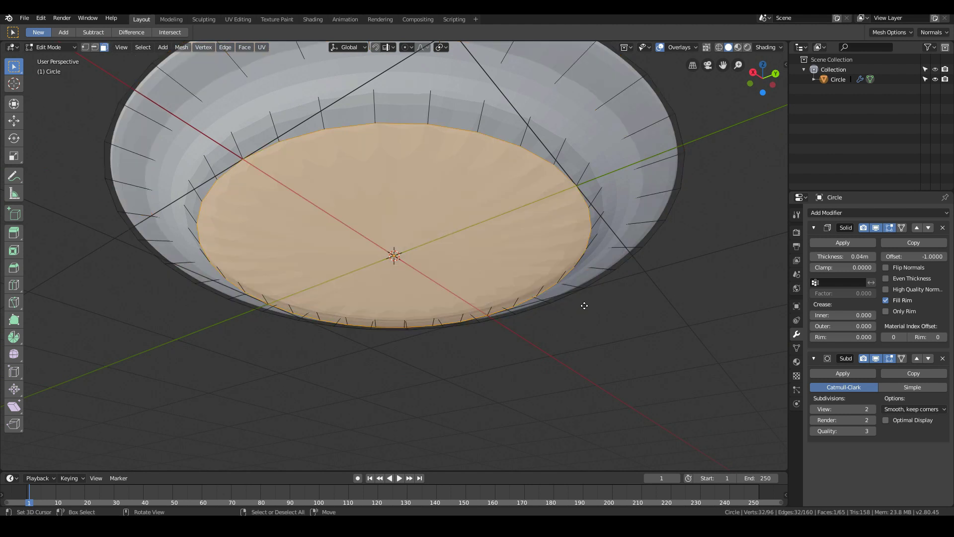
pyautogui.press('e')
pyautogui.press('Escape')
pyautogui.press('s')
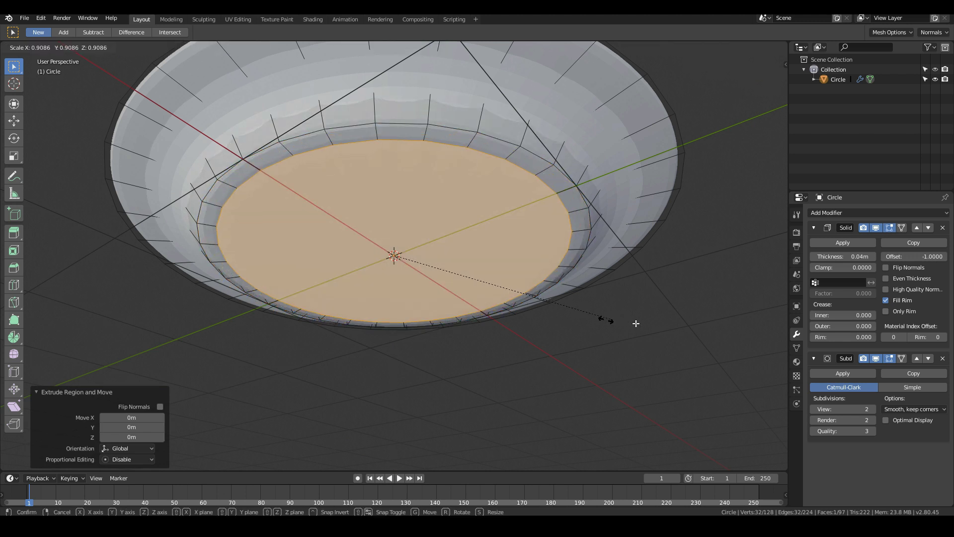
pyautogui.click(611, 324)
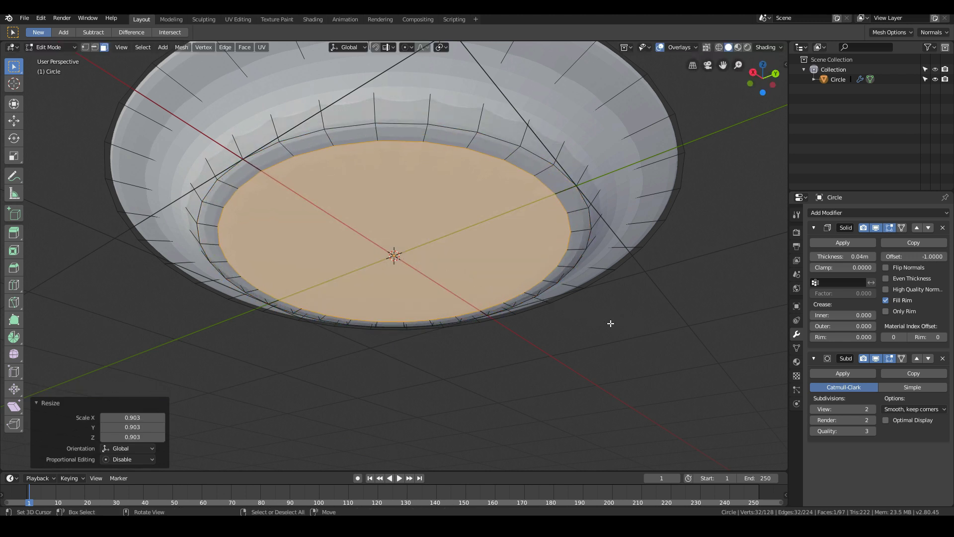
pyautogui.press('e')
pyautogui.press('Escape')
pyautogui.press('s')
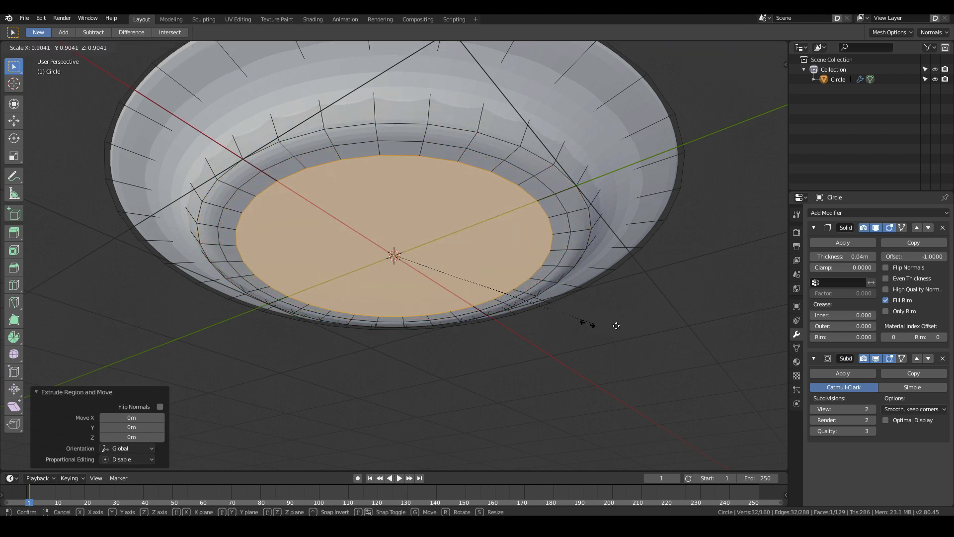
pyautogui.click(615, 324)
# Inspect the plate's base in Object Mode, then go back into Edit Mode
pyautogui.press('Tab')
pyautogui.moveTo(404, 255); pyautogui.dragTo(450, 273, button='middle')
pyautogui.press('Tab')
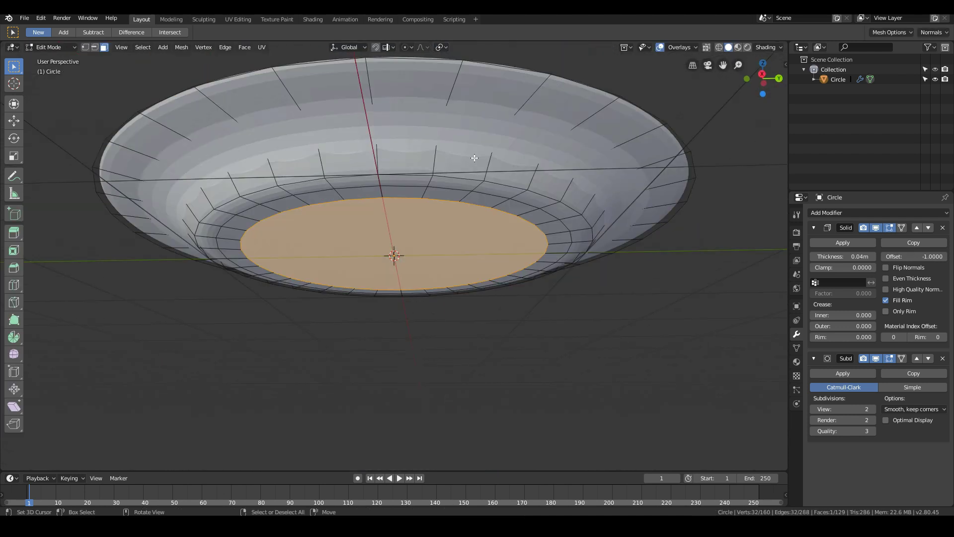
pyautogui.moveTo(490, 162); pyautogui.dragTo(543, 241, button='middle')
pyautogui.press('Tab')
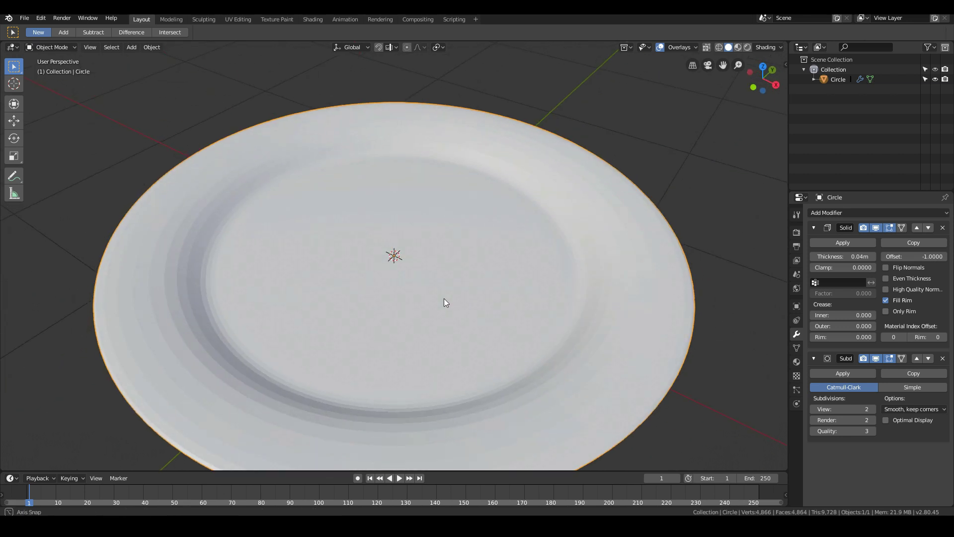
pyautogui.scroll(3, 284, 92)
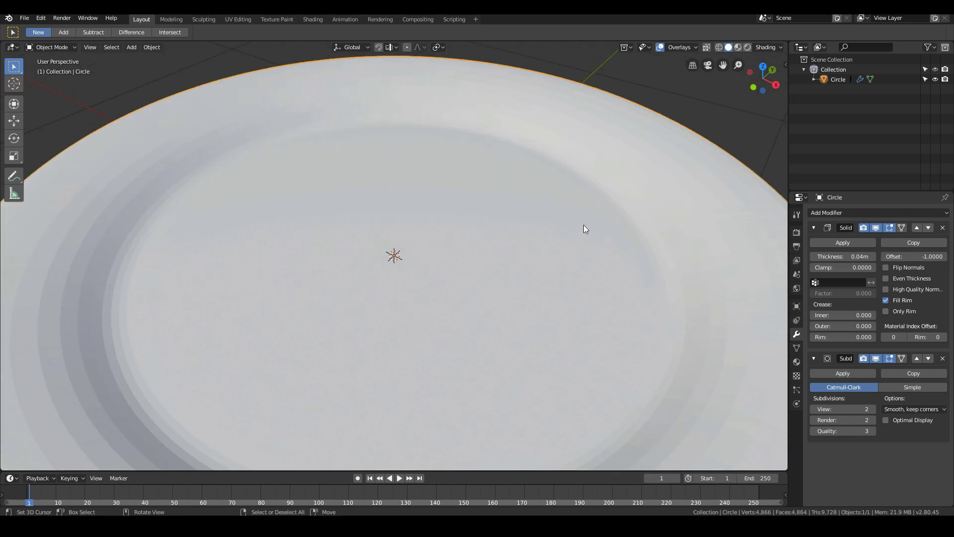
pyautogui.scroll(-5, 411, 270)
pyautogui.moveTo(429, 271); pyautogui.dragTo(350, 300, button='middle')
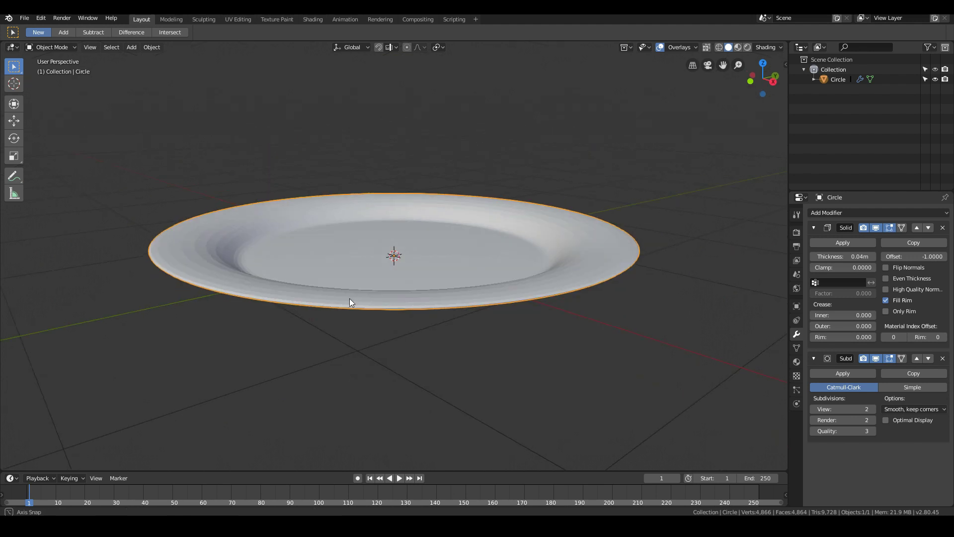
pyautogui.scroll(1, 350, 301)
pyautogui.scroll(2, 350, 301)
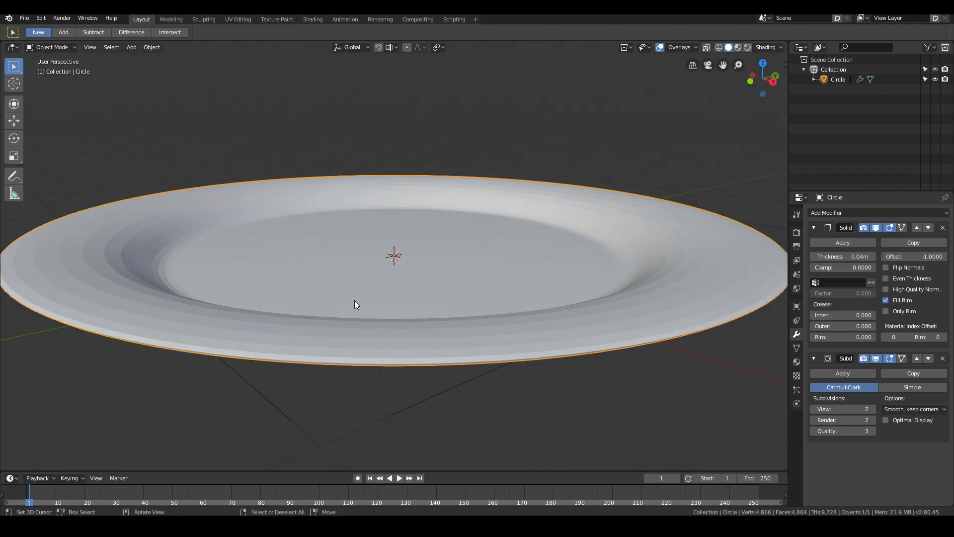
pyautogui.moveTo(390, 303); pyautogui.dragTo(559, 273, button='middle')
pyautogui.moveTo(616, 292); pyautogui.dragTo(640, 243, button='middle')
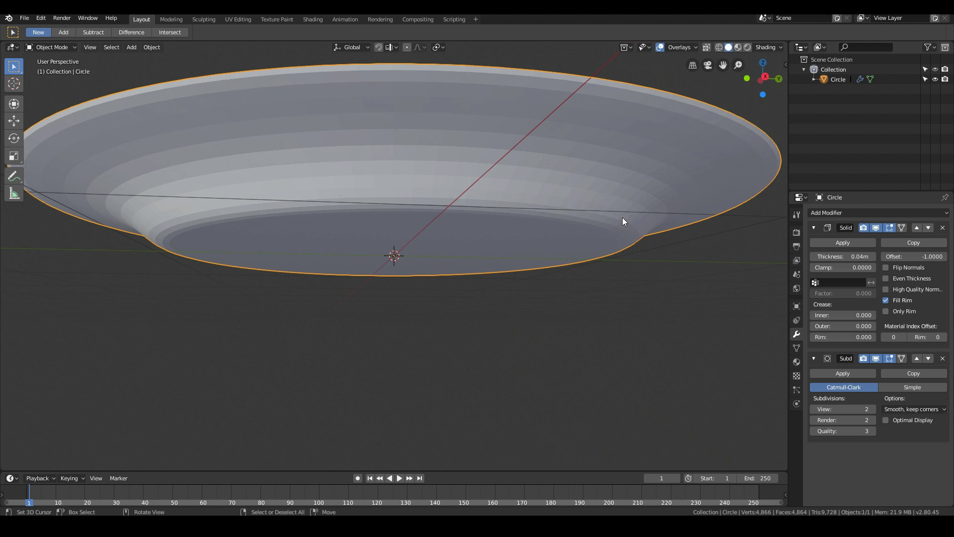
# Add a loop cut around the plate's rim in Edit Mode
pyautogui.press('Tab')
pyautogui.moveTo(612, 208); pyautogui.dragTo(598, 213, button='middle')
pyautogui.hotkey('ctrl', 'r')
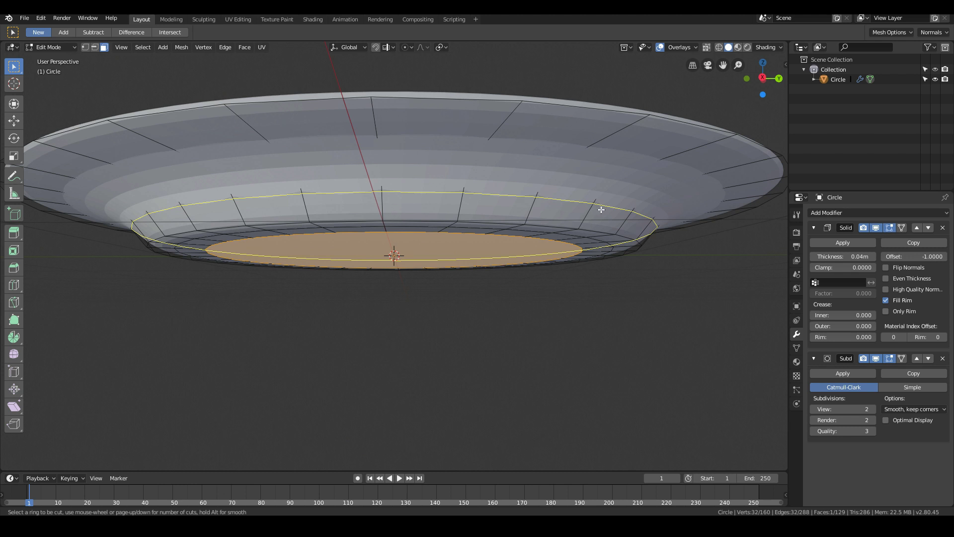
pyautogui.click(600, 210)
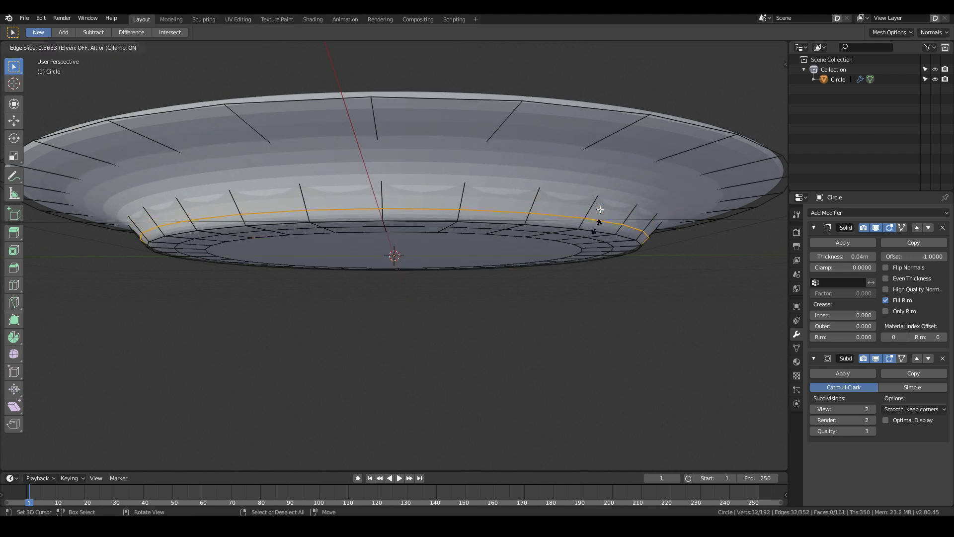
pyautogui.click(601, 210)
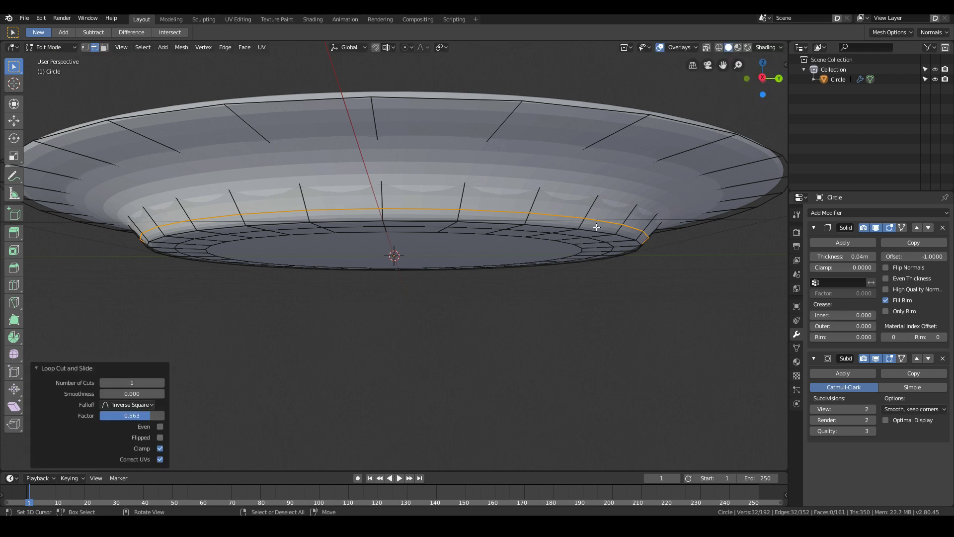
pyautogui.moveTo(439, 192); pyautogui.dragTo(464, 170, button='middle')
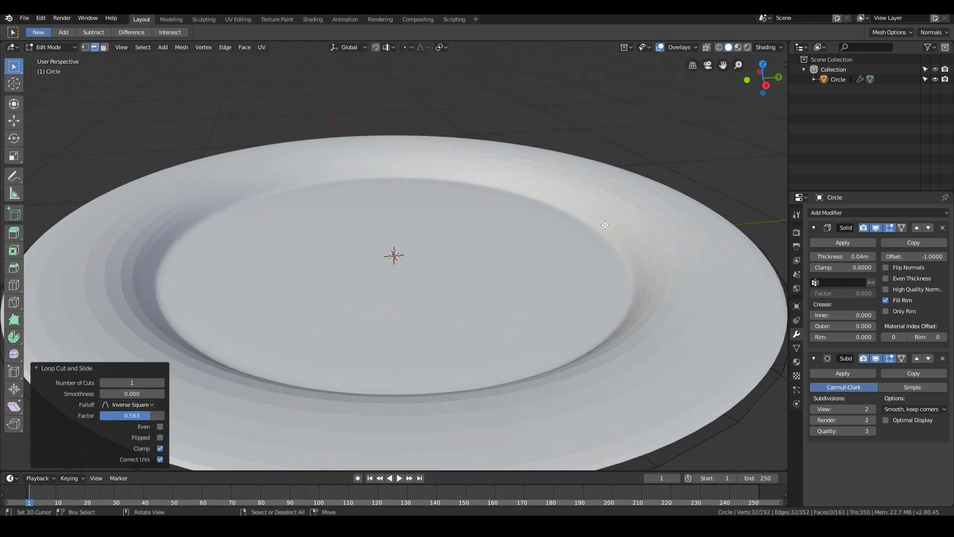
pyautogui.moveTo(622, 264); pyautogui.dragTo(654, 221, button='middle')
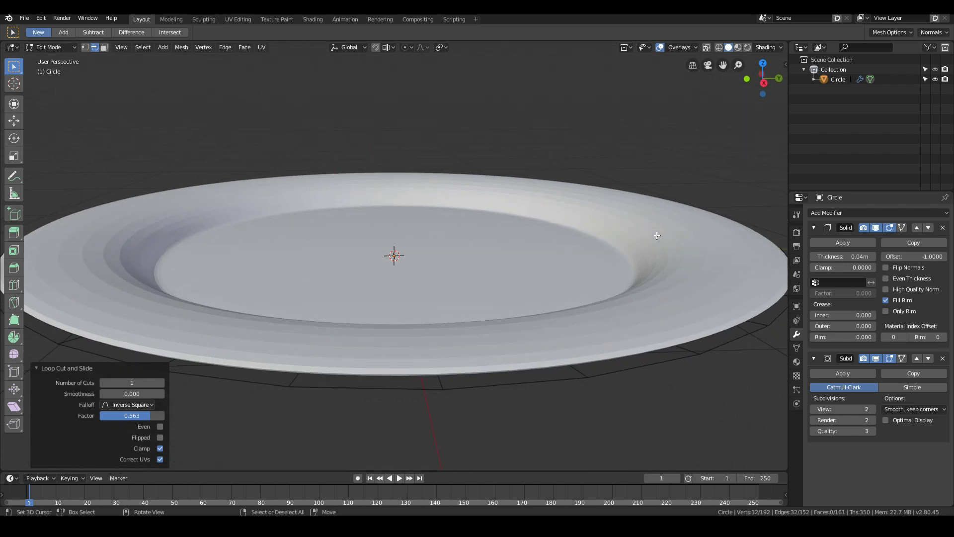
pyautogui.moveTo(642, 312); pyautogui.dragTo(642, 255, button='middle')
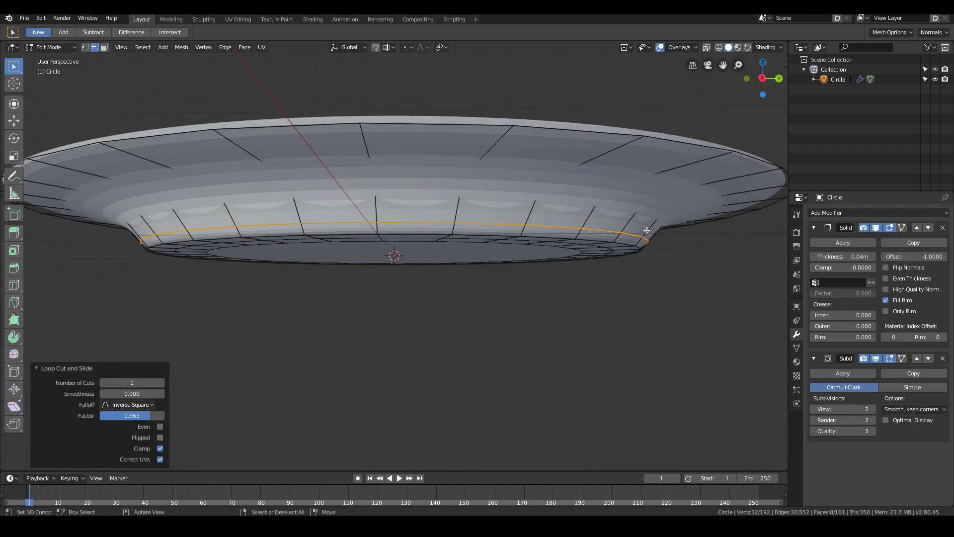
# Add slid loop cuts on the inner wall and near the foot, then return to Object Mode
pyautogui.hotkey('ctrl', 'r')
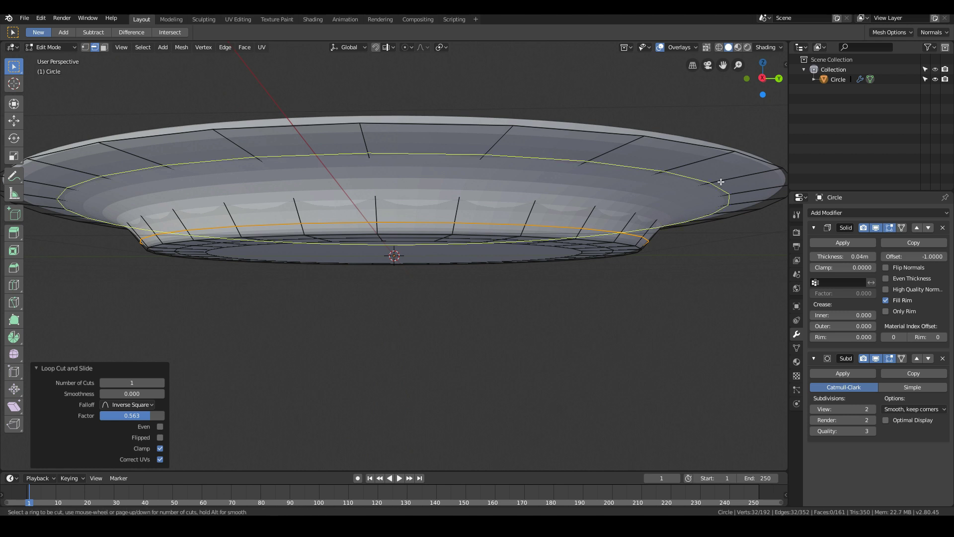
pyautogui.click(722, 181)
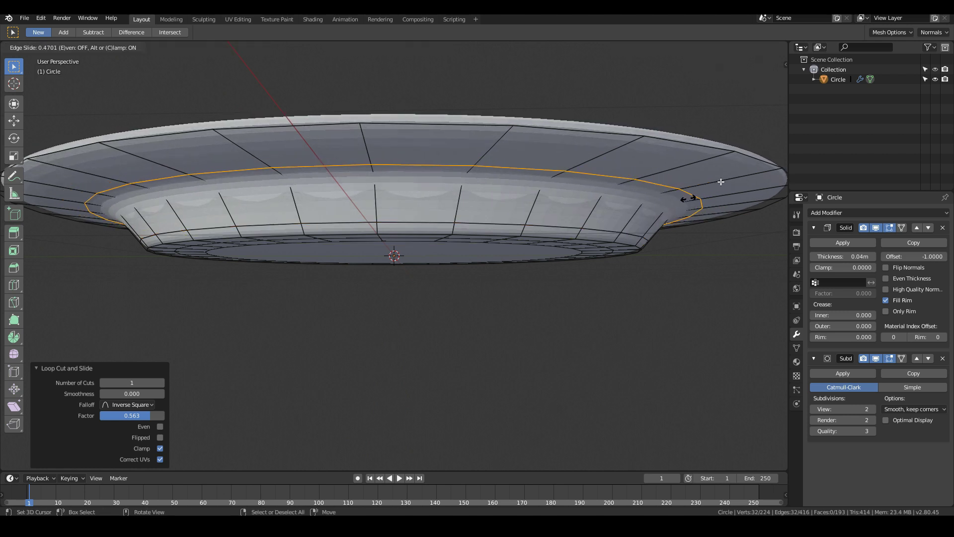
pyautogui.click(720, 180)
pyautogui.moveTo(590, 184); pyautogui.dragTo(606, 166, button='middle')
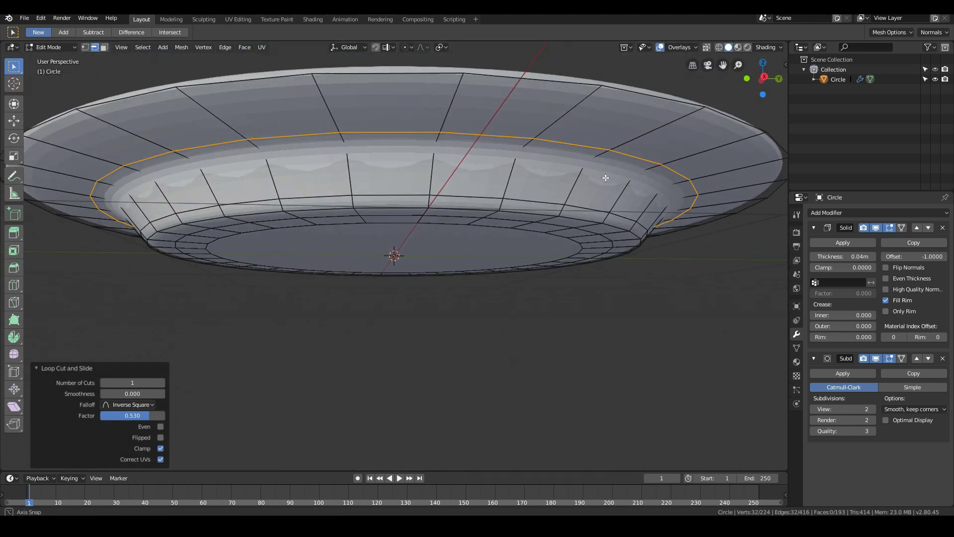
pyautogui.hotkey('ctrl', 'r')
pyautogui.click(648, 213)
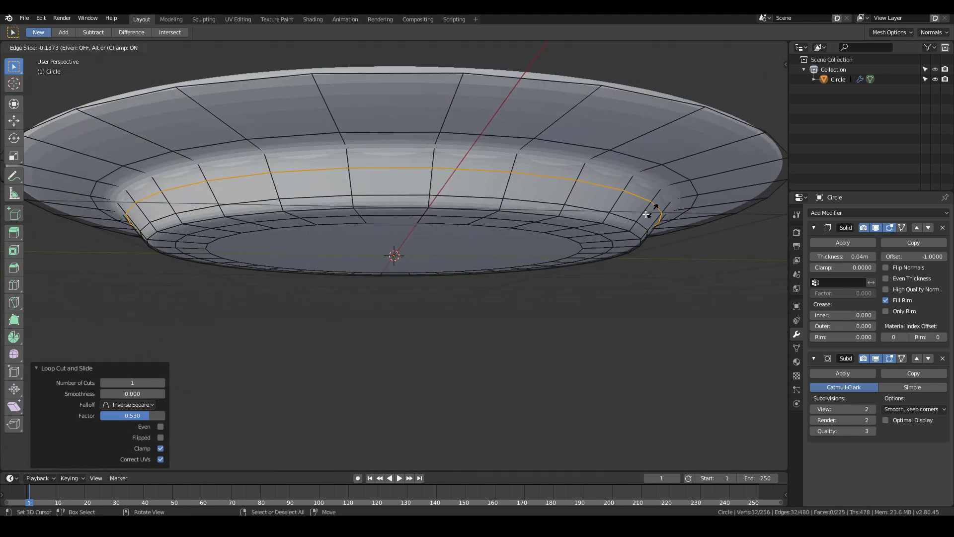
pyautogui.click(654, 208)
pyautogui.moveTo(601, 169); pyautogui.dragTo(699, 270, button='middle')
pyautogui.press('Tab')
pyautogui.scroll(-5, 699, 271)
pyautogui.moveTo(481, 277); pyautogui.dragTo(424, 266, button='middle')
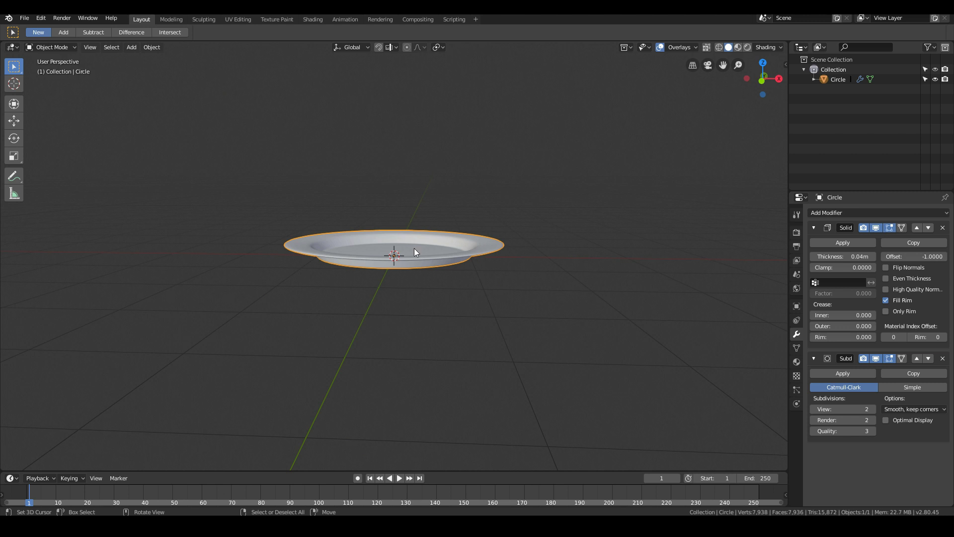
pyautogui.moveTo(342, 278); pyautogui.dragTo(348, 280, button='middle')
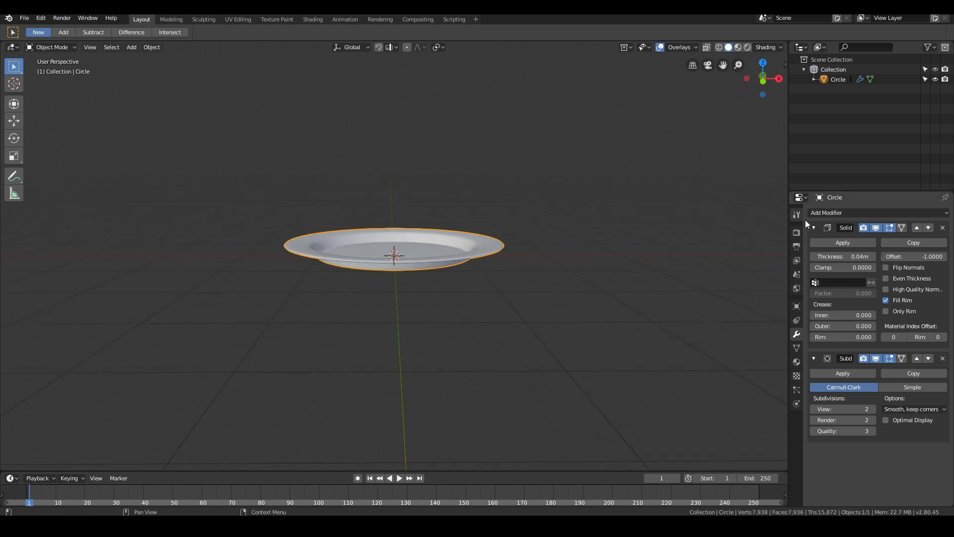
# Add an Array modifier and set its Relative Offset X to 0
pyautogui.click(818, 215)
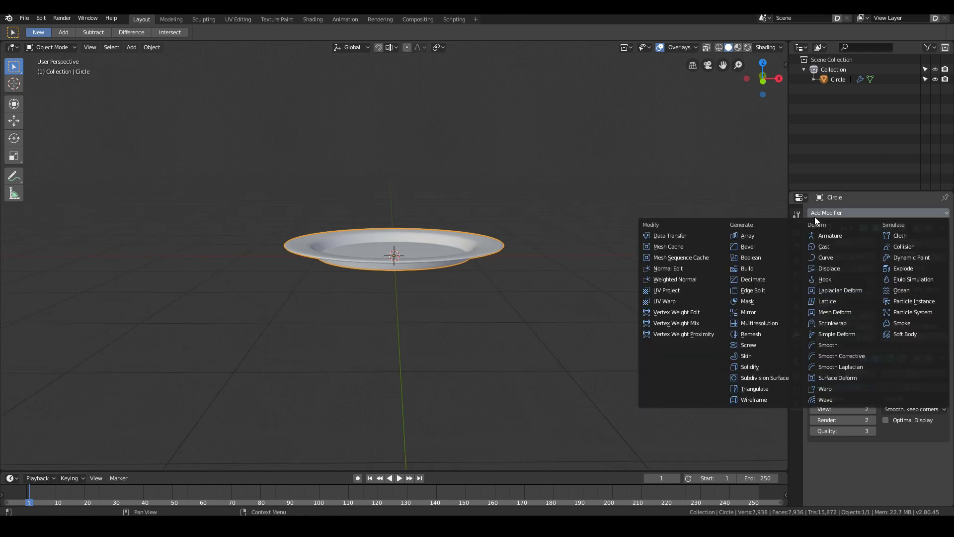
pyautogui.click(760, 237)
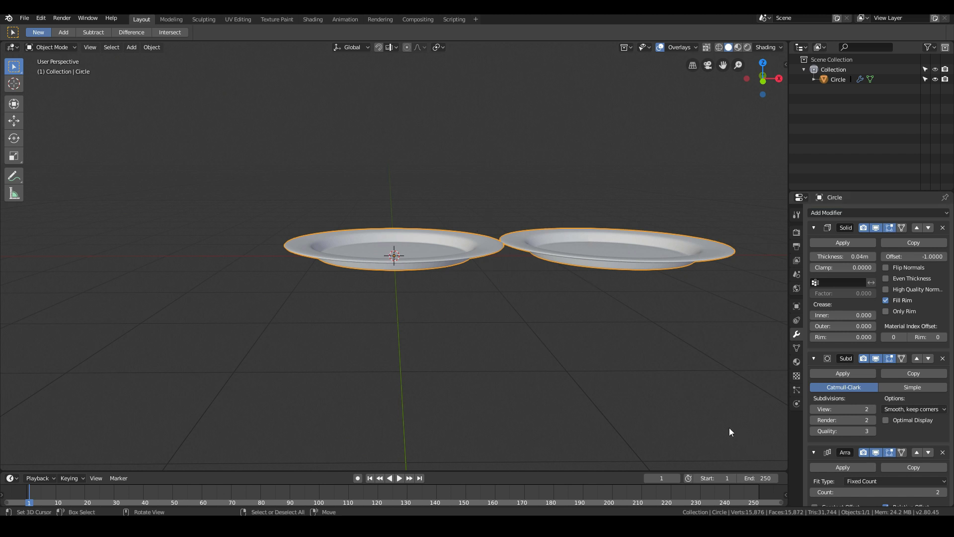
pyautogui.scroll(-3, 873, 424)
pyautogui.scroll(-3, 871, 427)
pyautogui.scroll(-2, 869, 425)
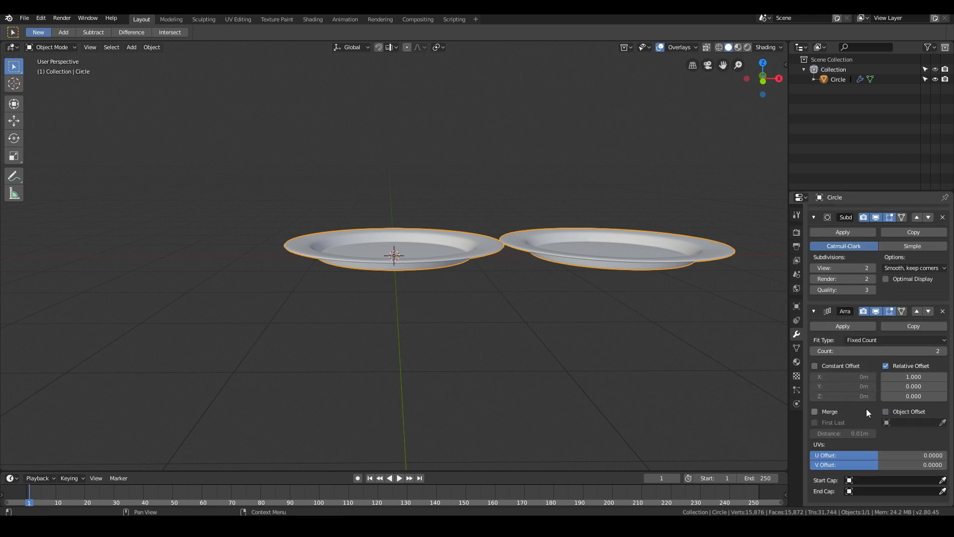
pyautogui.click(912, 376)
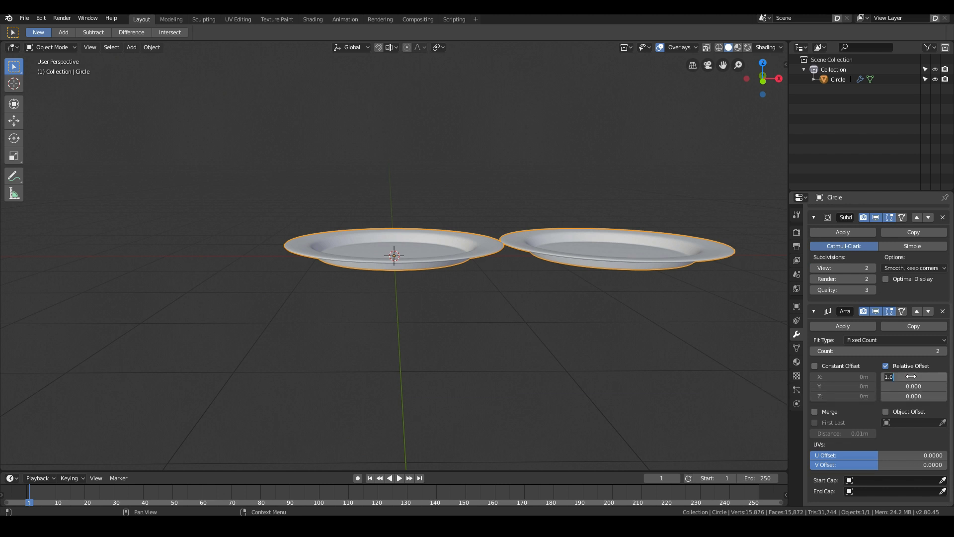
pyautogui.write('0')
pyautogui.press('Return')
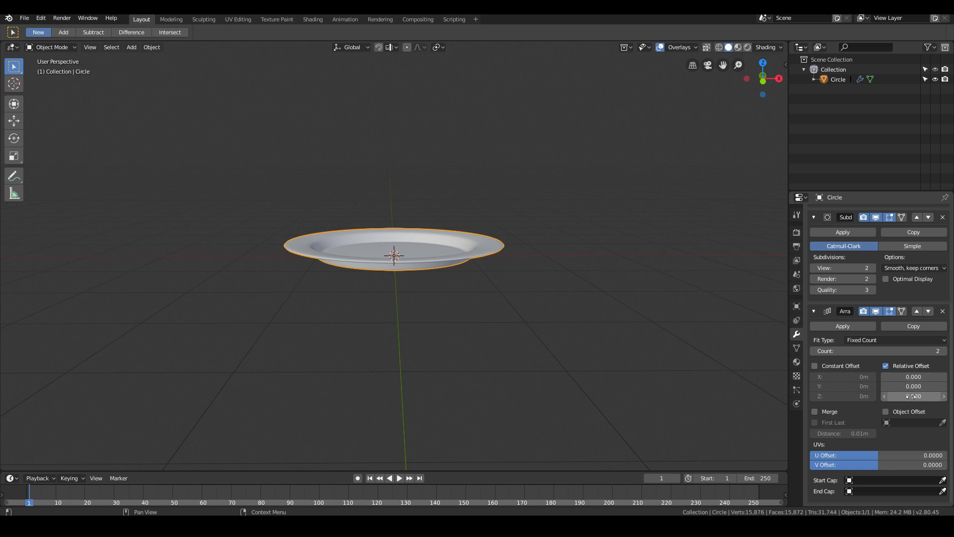
# Set the Array's relative Z offset to 0.5 and raise Count to 8
pyautogui.moveTo(912, 397); pyautogui.dragTo(911, 397)
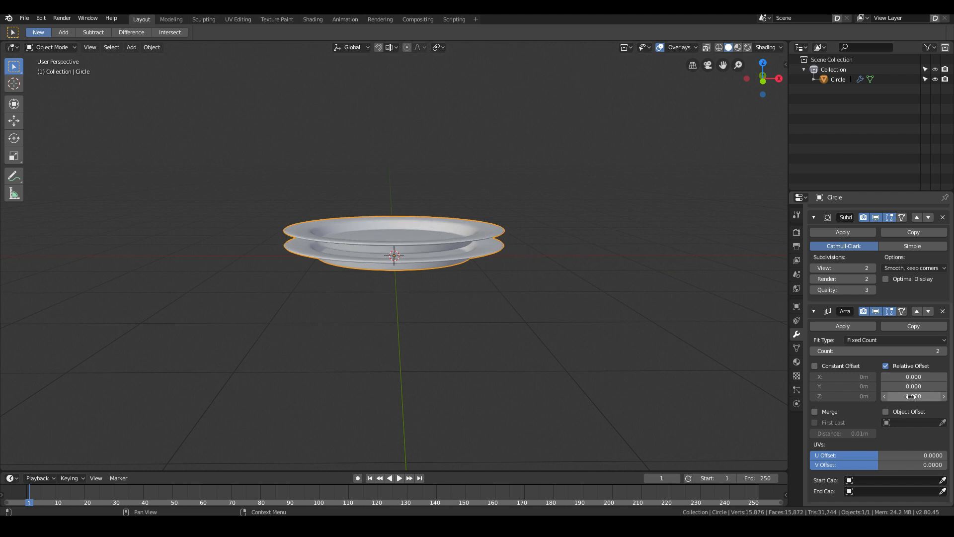
pyautogui.scroll(5, 282, 275)
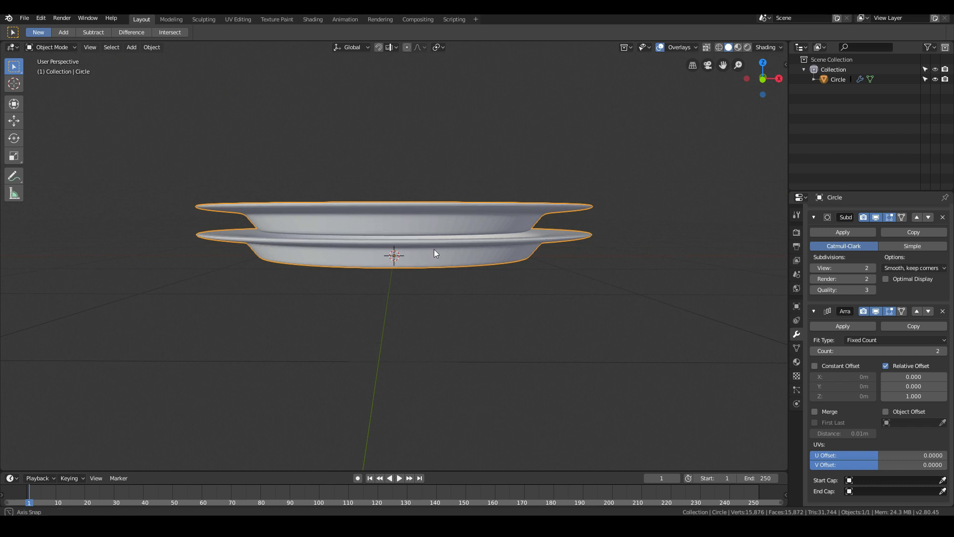
pyautogui.moveTo(434, 249); pyautogui.dragTo(451, 246, button='middle')
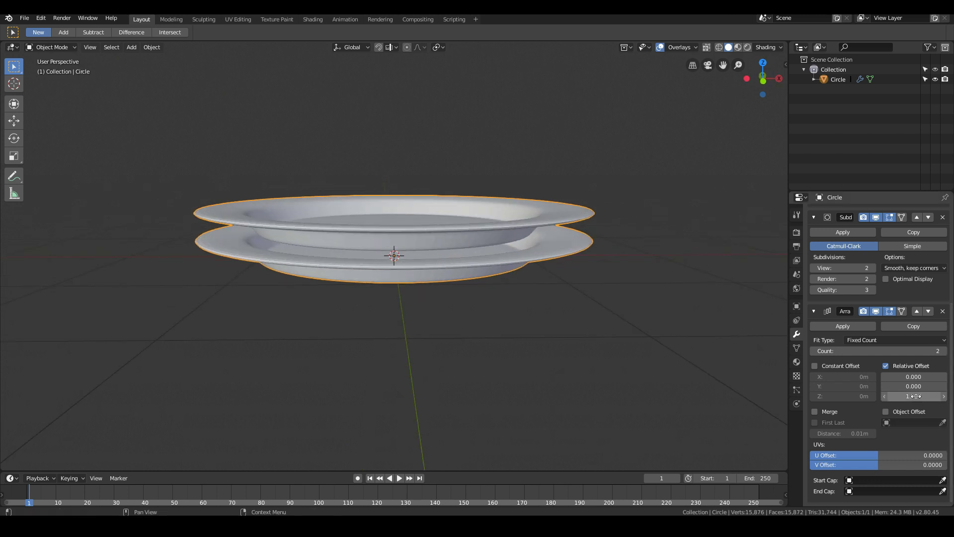
pyautogui.moveTo(916, 396); pyautogui.dragTo(916, 396)
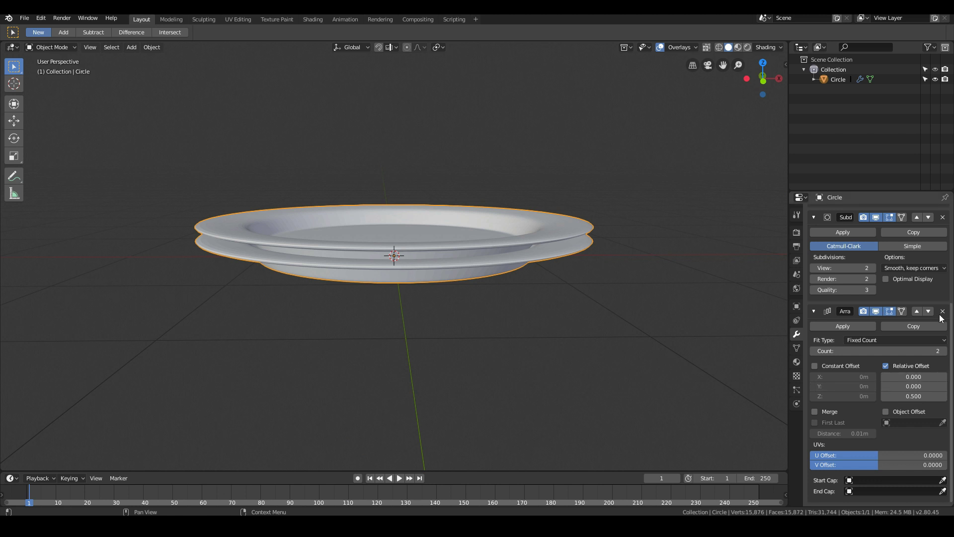
pyautogui.click(944, 351)
pyautogui.click(944, 352)
pyautogui.click(944, 352)
pyautogui.click(944, 351)
pyautogui.click(944, 351)
pyautogui.click(944, 352)
# Apply Object > Shade Smooth to the eight stacked plates so their rims render as seamless curves
pyautogui.scroll(-4, 532, 315)
pyautogui.moveTo(532, 314); pyautogui.dragTo(683, 357, button='middle')
pyautogui.scroll(8, 486, 423)
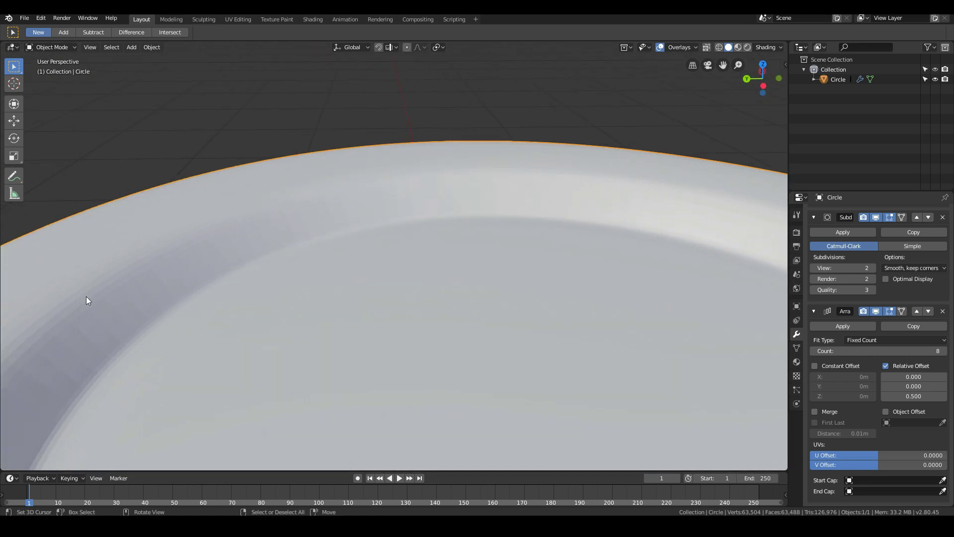
pyautogui.scroll(-2, 93, 303)
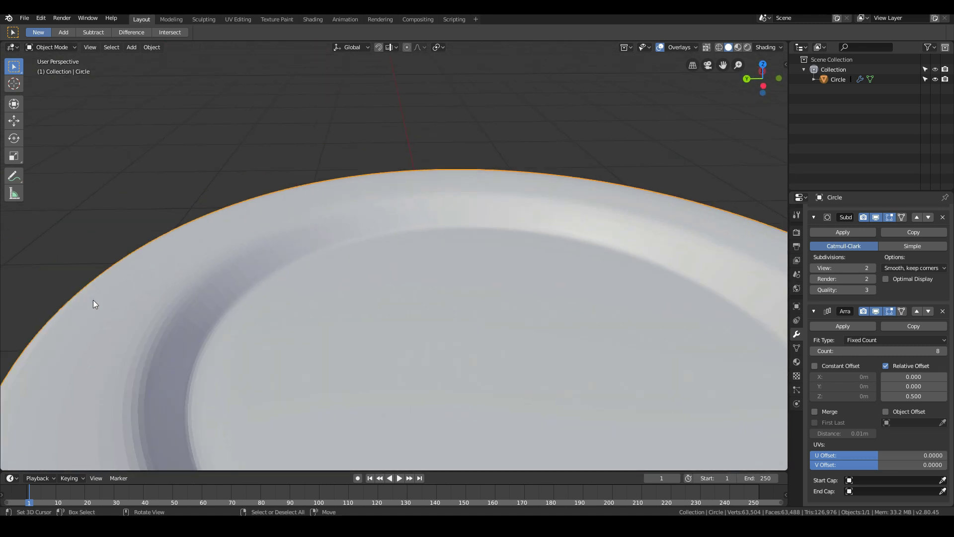
pyautogui.moveTo(212, 271); pyautogui.dragTo(388, 304, button='middle')
pyautogui.scroll(1, 388, 308)
pyautogui.scroll(-1, 387, 308)
pyautogui.scroll(2, 387, 308)
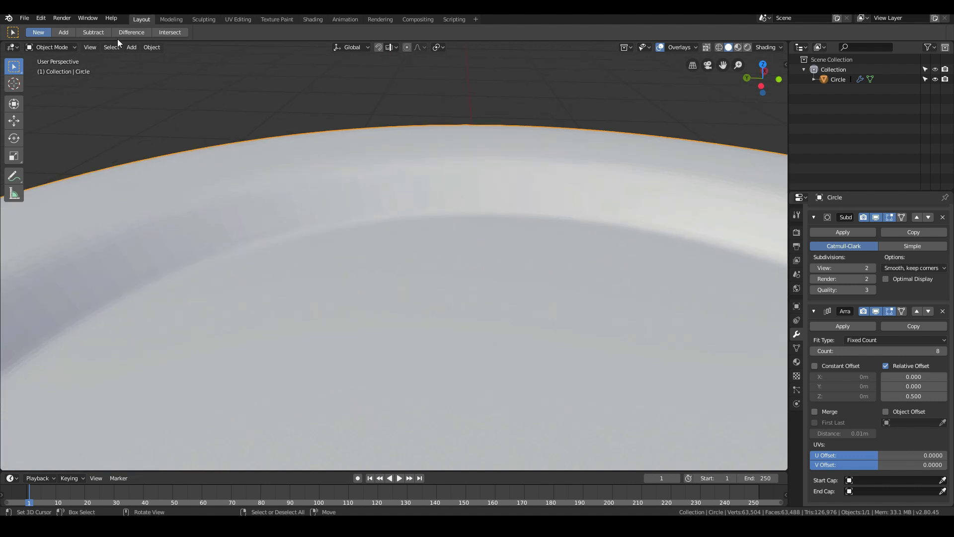
pyautogui.click(149, 46)
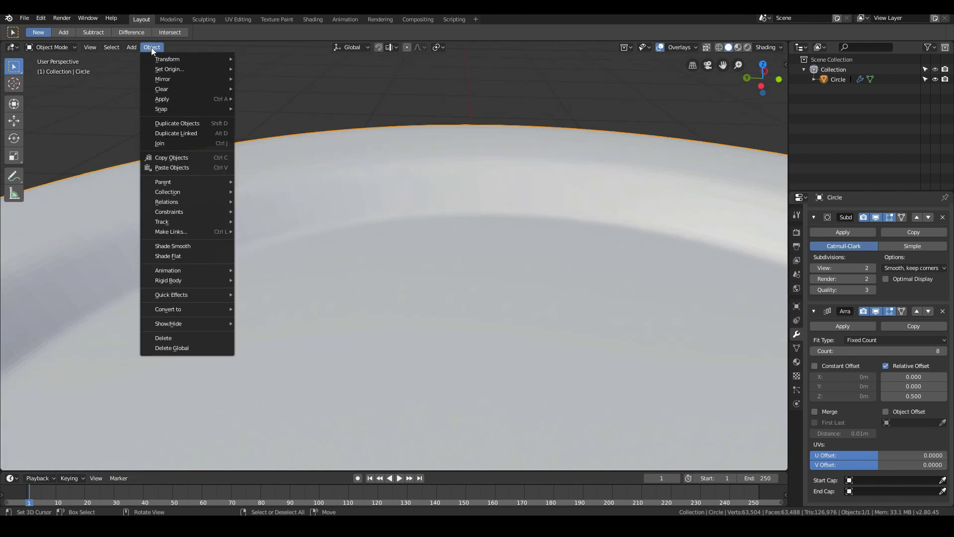
pyautogui.click(177, 247)
pyautogui.moveTo(165, 249); pyautogui.dragTo(356, 290, button='middle')
pyautogui.scroll(-6, 248, 283)
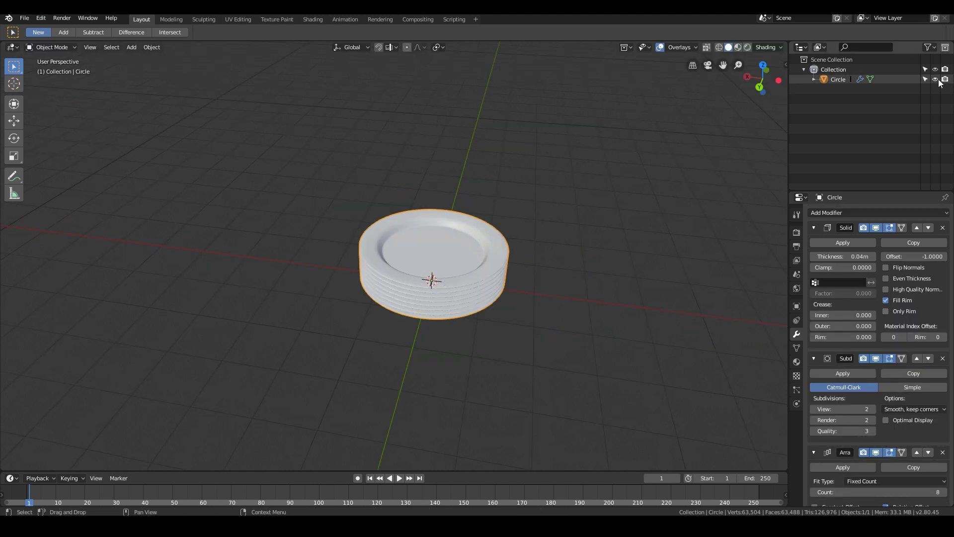
# Hide the Circle plate stack and switch to the front orthographic view
pyautogui.click(935, 80)
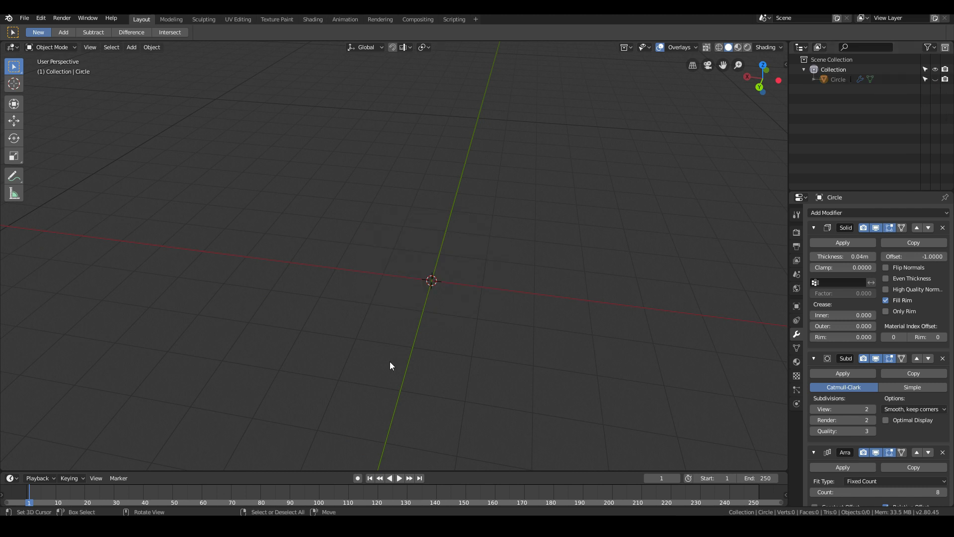
pyautogui.moveTo(389, 365); pyautogui.dragTo(448, 348, button='middle')
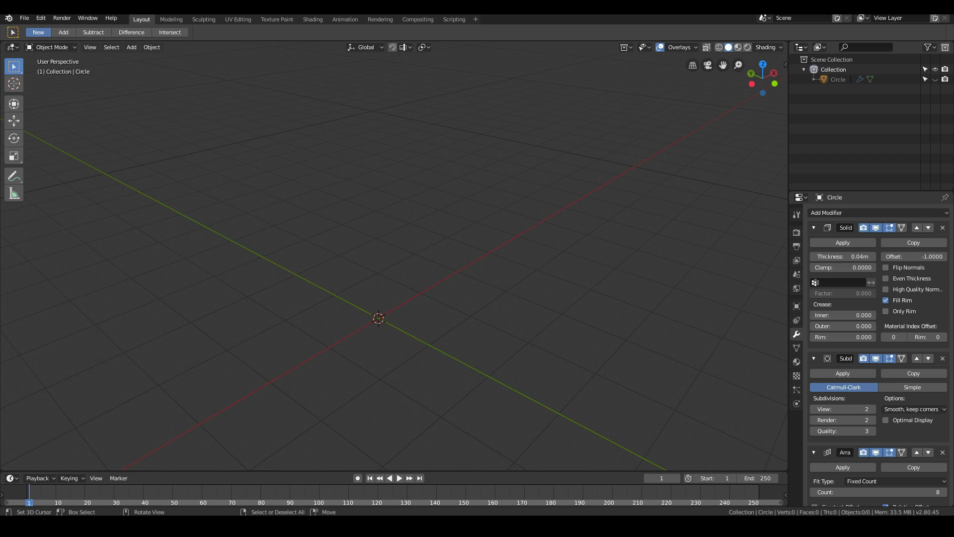
pyautogui.press('KP_1')
pyautogui.keyDown('shift'); pyautogui.moveTo(305, 281); pyautogui.dragTo(366, 272, button='middle'); pyautogui.keyUp('shift')
# Add a new 1 m Bezier curve at the origin
pyautogui.hotkey('shift', 'a')
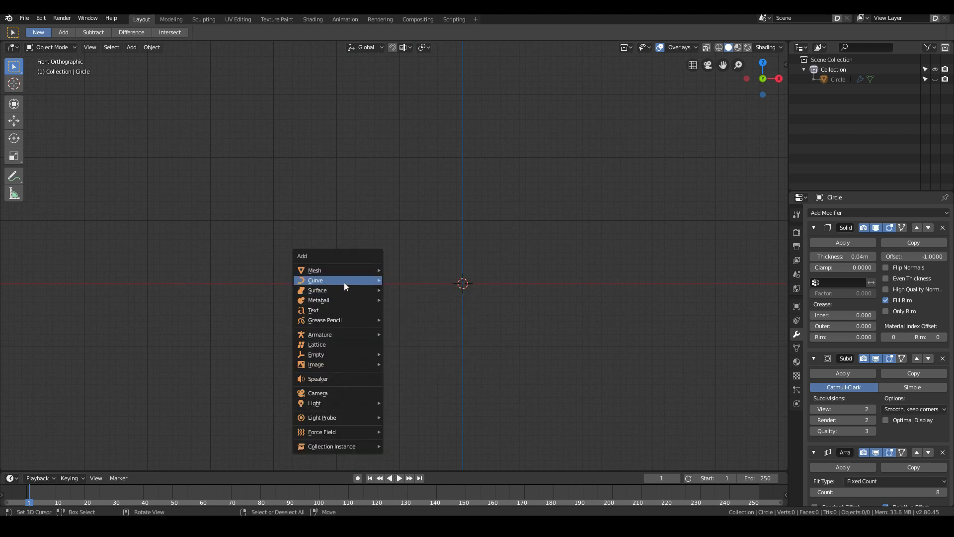
pyautogui.moveTo(354, 280)
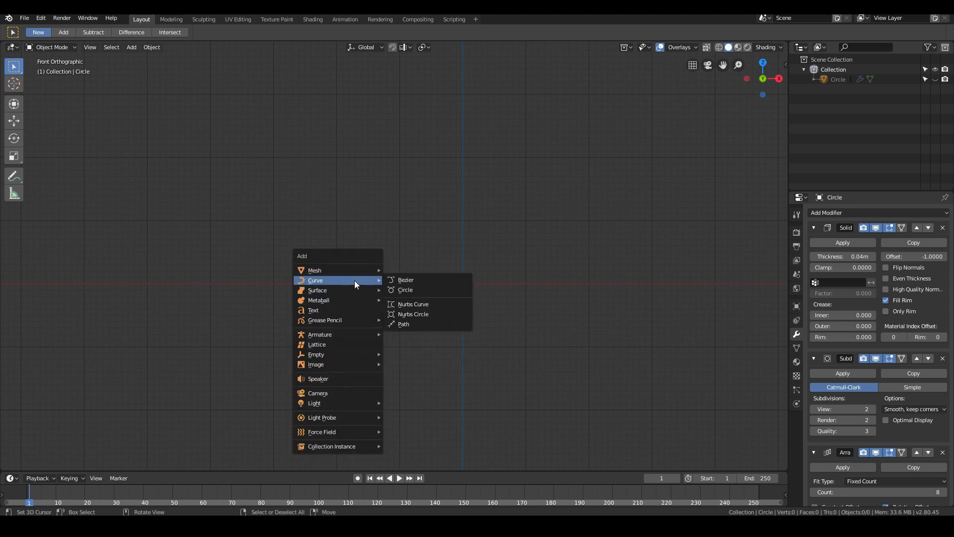
pyautogui.click(401, 280)
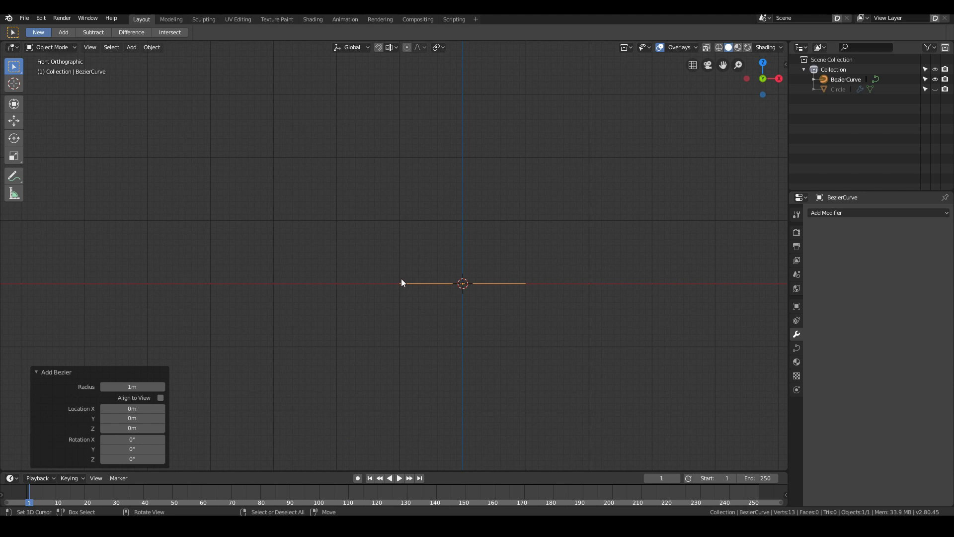
# In Edit Mode, scale the Bezier points to 0 along Y so the curve becomes a straight line
pyautogui.press('Tab')
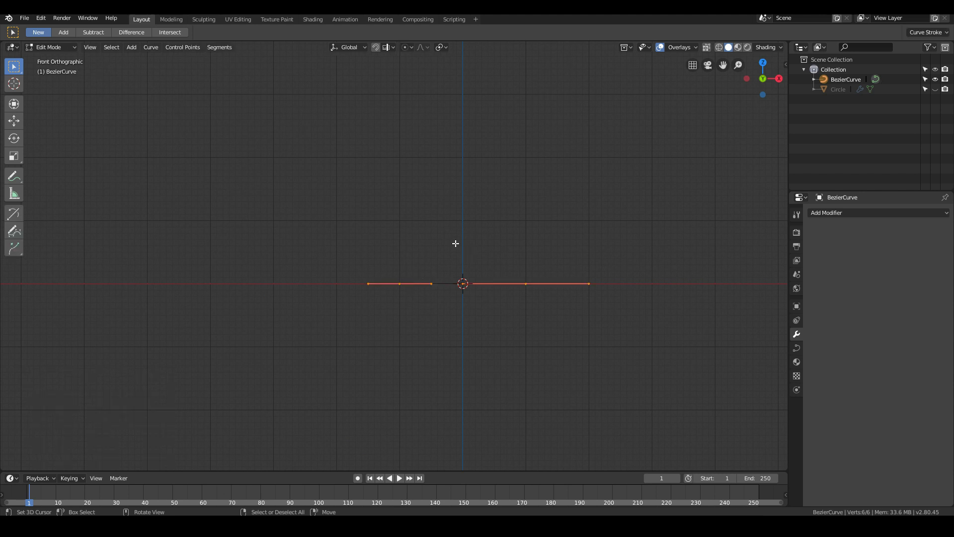
pyautogui.moveTo(453, 248); pyautogui.dragTo(493, 283, button='middle')
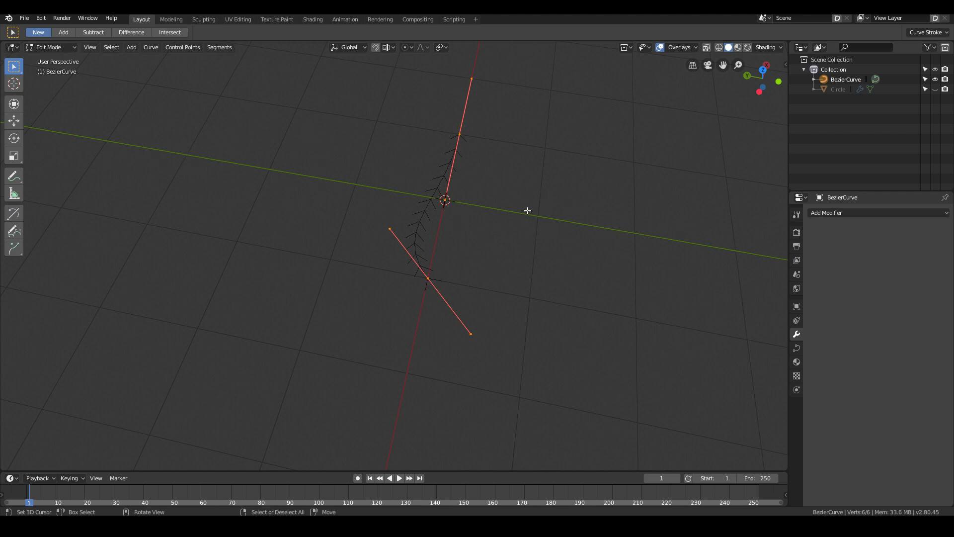
pyautogui.press('s')
pyautogui.press('y')
pyautogui.press('0')
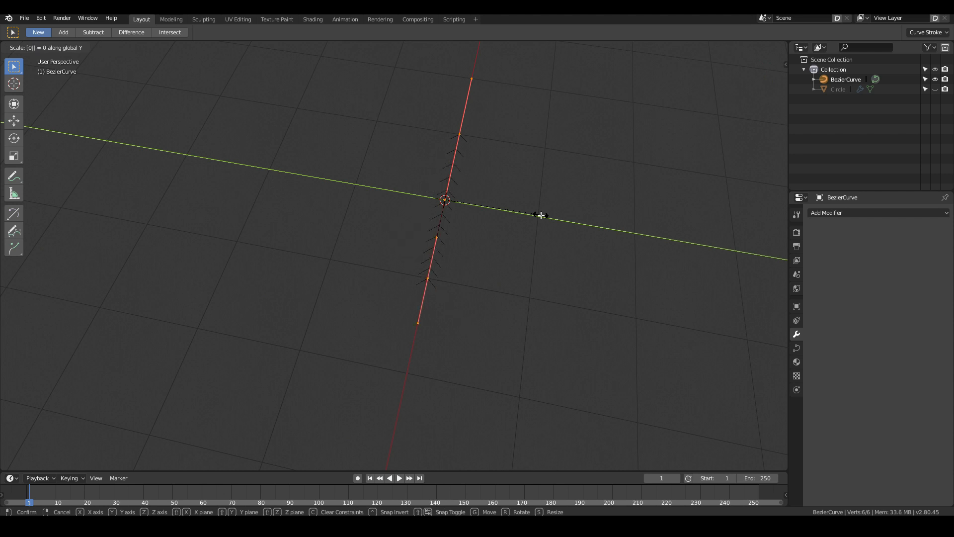
pyautogui.press('Return')
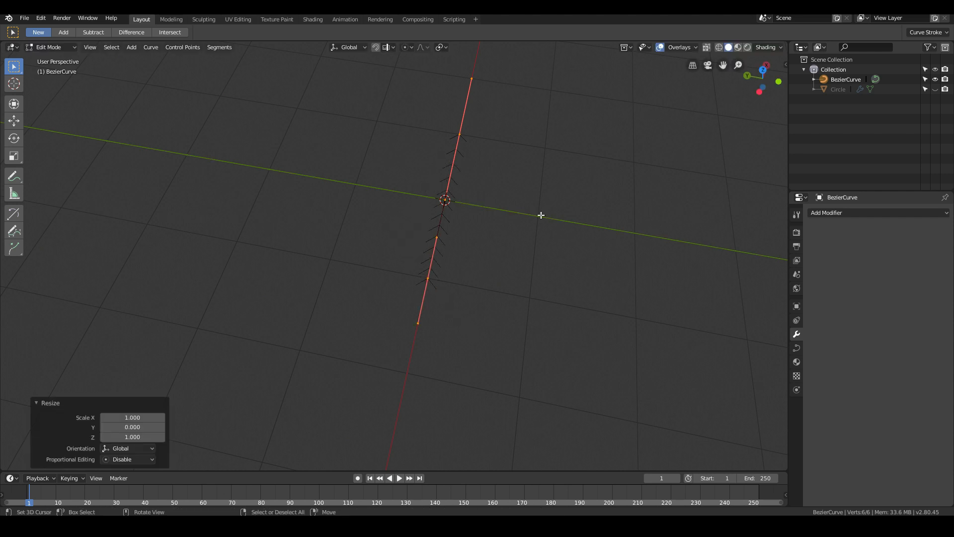
pyautogui.moveTo(541, 215); pyautogui.dragTo(484, 268, button='middle')
pyautogui.press('KP_1')
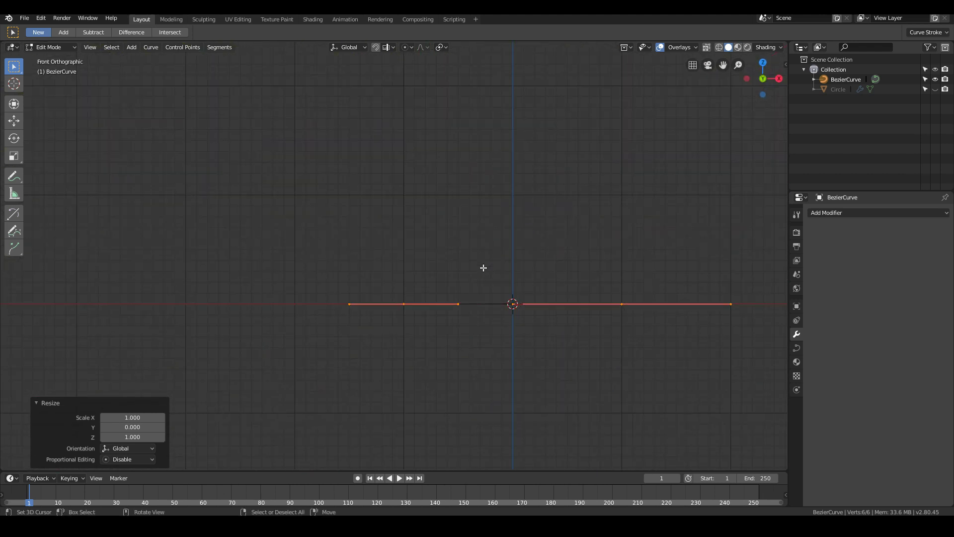
# Slide the selected curve points left along the X axis
pyautogui.press('g')
pyautogui.press('x')
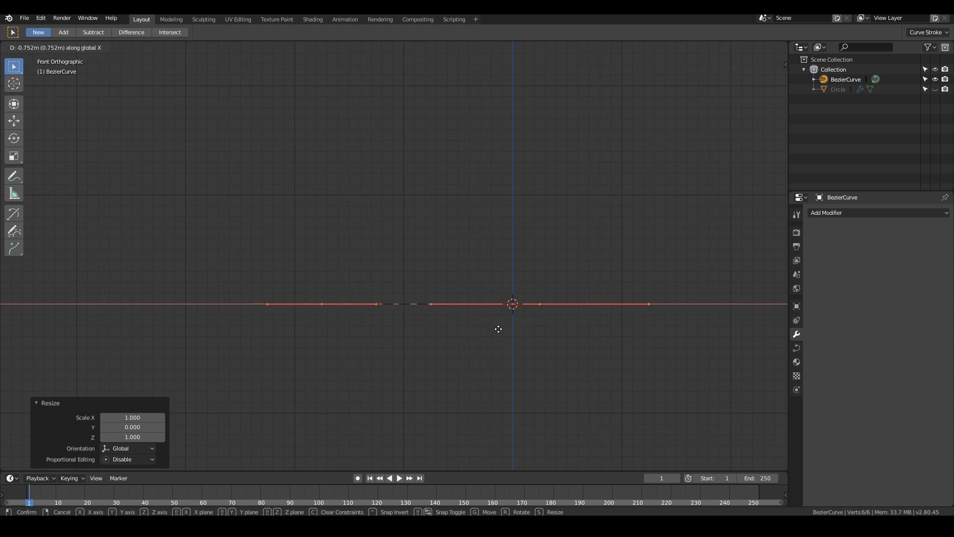
pyautogui.click(500, 330)
# Snap the right spline's points to the 3D cursor at the origin using Selection to Cursor (Keep Offset)
pyautogui.click(548, 306)
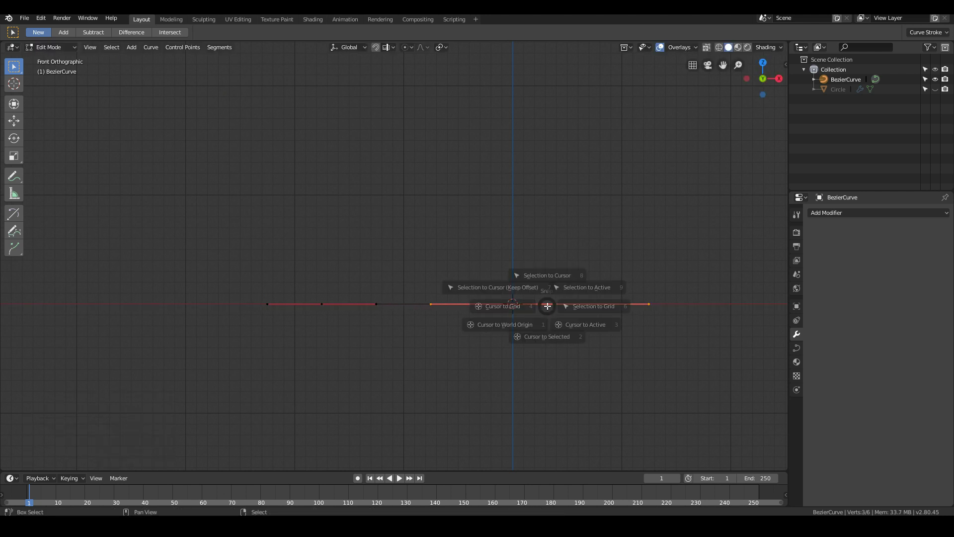
pyautogui.hotkey('shift', 's')
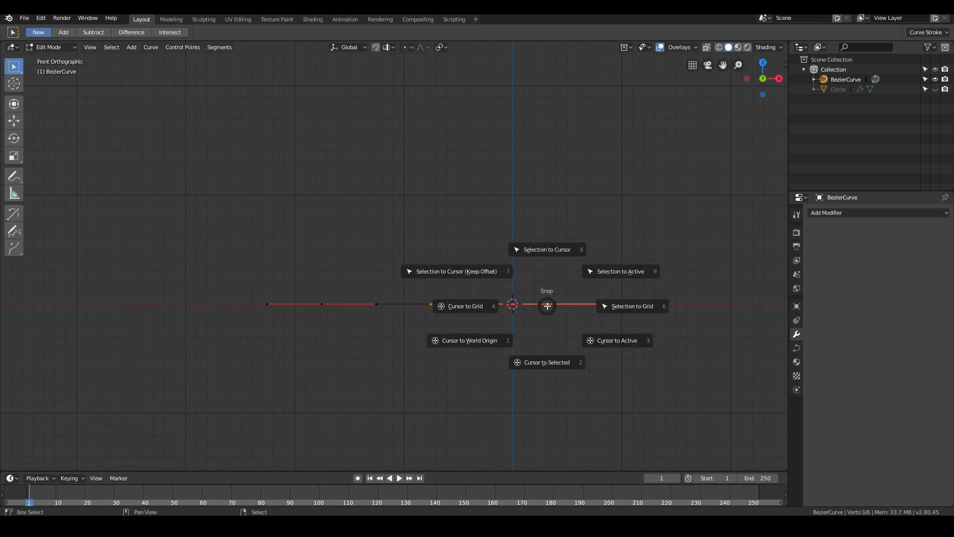
pyautogui.click(478, 275)
pyautogui.moveTo(479, 277); pyautogui.dragTo(418, 362, button='middle')
pyautogui.scroll(-3, 418, 362)
pyautogui.press('KP_1')
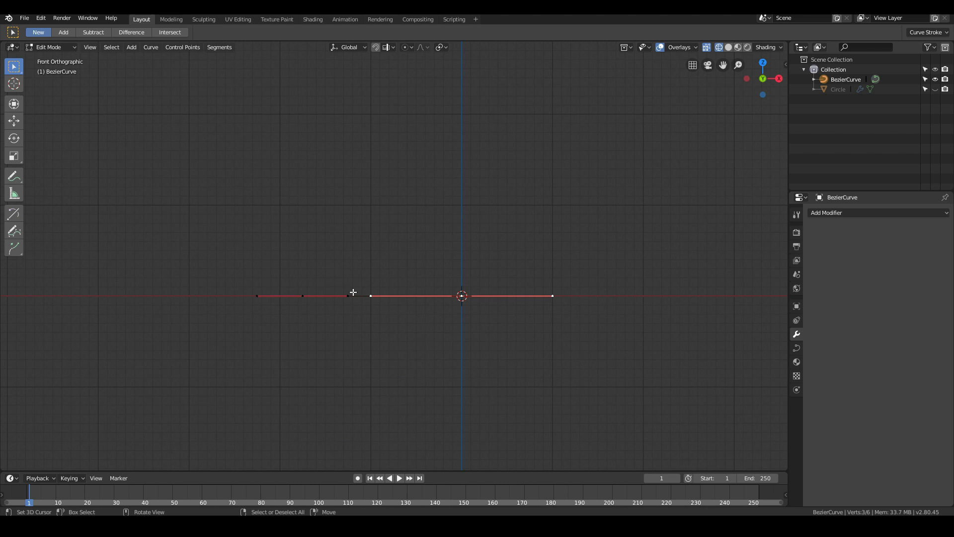
pyautogui.moveTo(326, 247); pyautogui.dragTo(358, 277, button='middle')
pyautogui.moveTo(301, 294); pyautogui.dragTo(328, 311, button='middle')
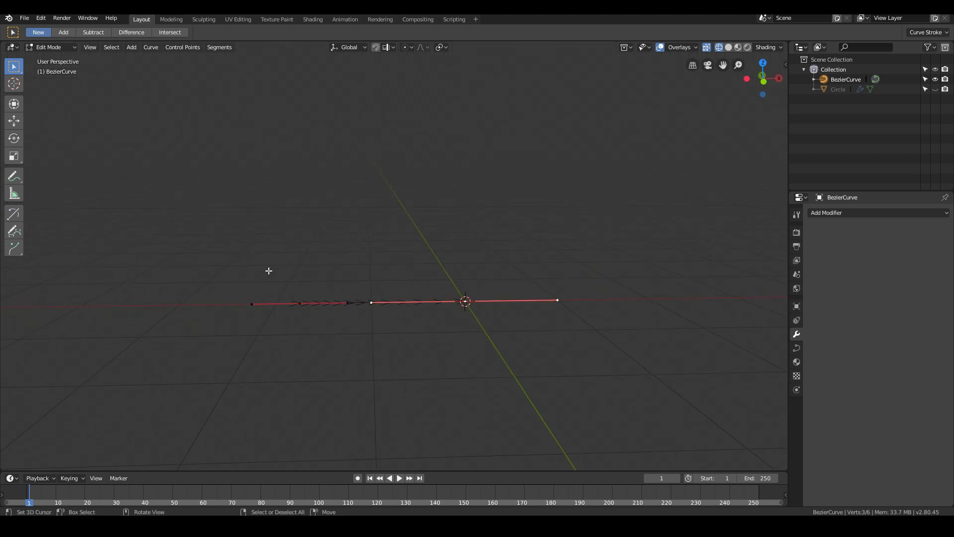
pyautogui.moveTo(264, 270); pyautogui.dragTo(290, 291, button='middle')
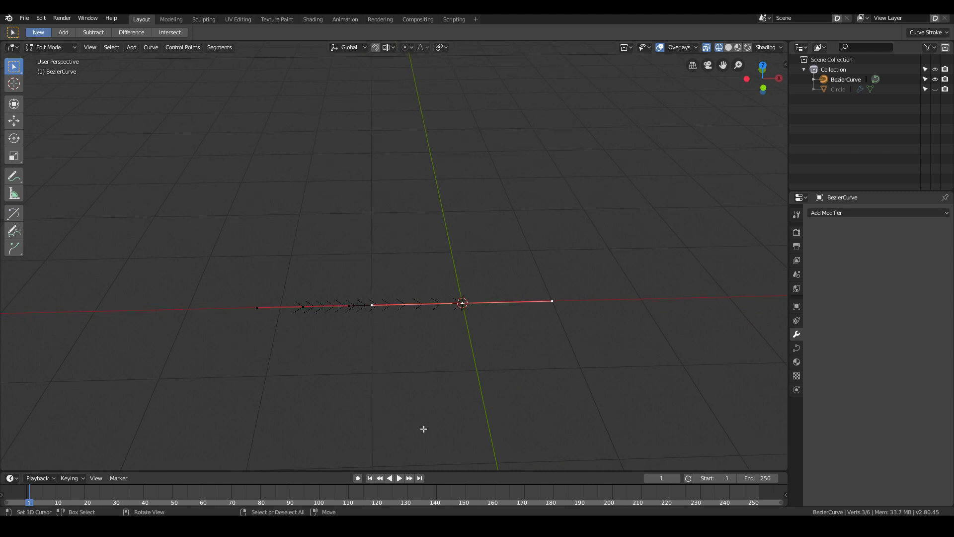
pyautogui.scroll(2, 353, 335)
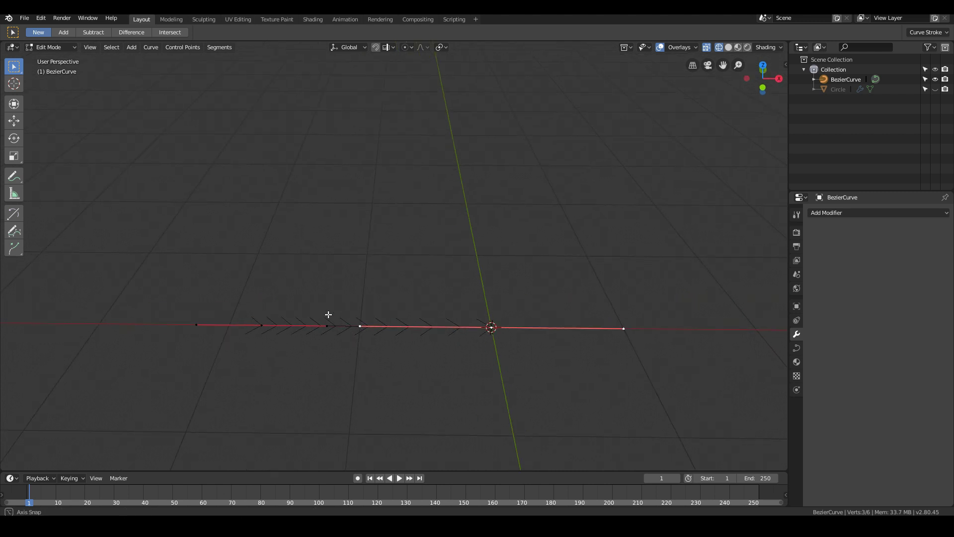
pyautogui.moveTo(328, 310); pyautogui.dragTo(328, 309, button='middle')
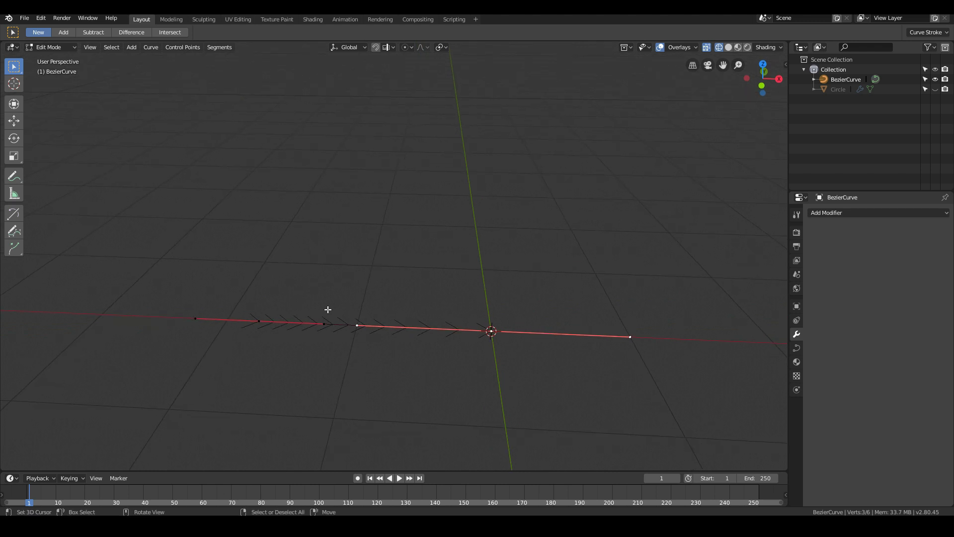
pyautogui.press('KP_1')
# Raise a new rim point up and to the left of the curve's left end
pyautogui.click(265, 307)
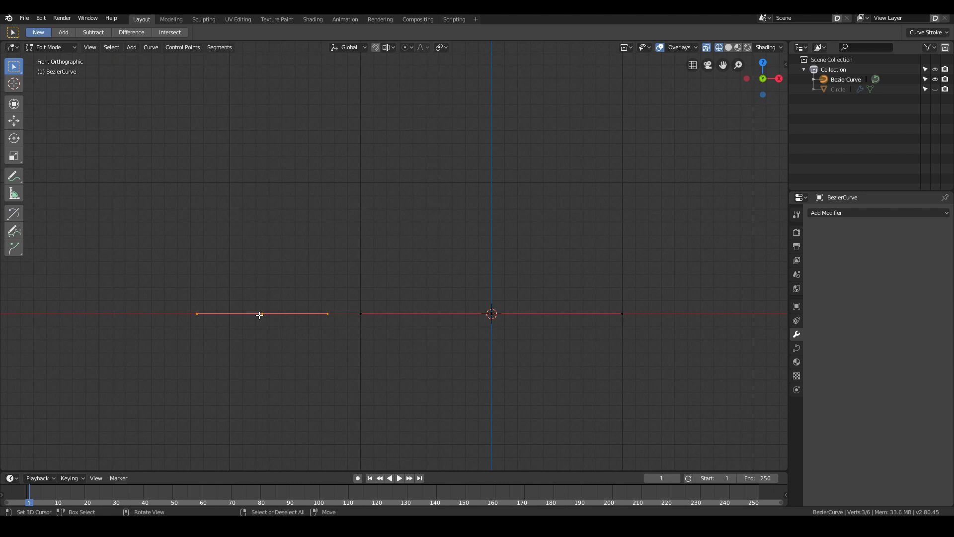
pyautogui.keyDown('shift'); pyautogui.moveTo(242, 346); pyautogui.dragTo(378, 350, button='middle'); pyautogui.keyUp('shift')
pyautogui.press('g')
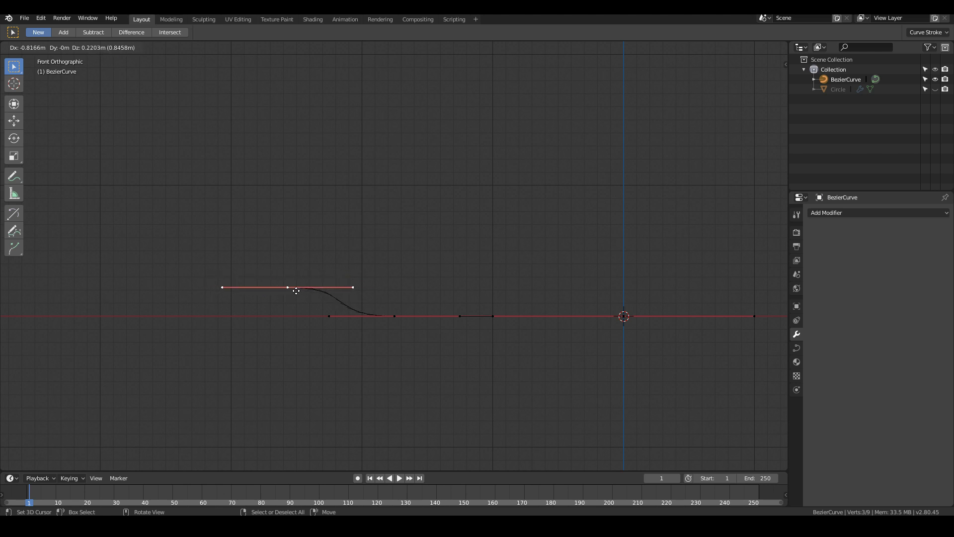
pyautogui.click(299, 291)
pyautogui.press('Tab')
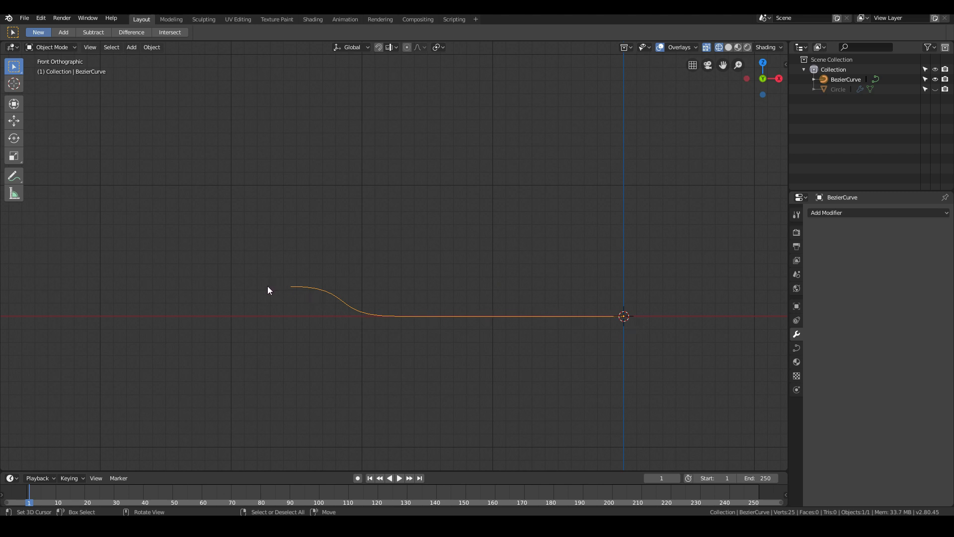
# Shift the rim point further left and pull its handle up-right into a smooth S-bend
pyautogui.press('Tab')
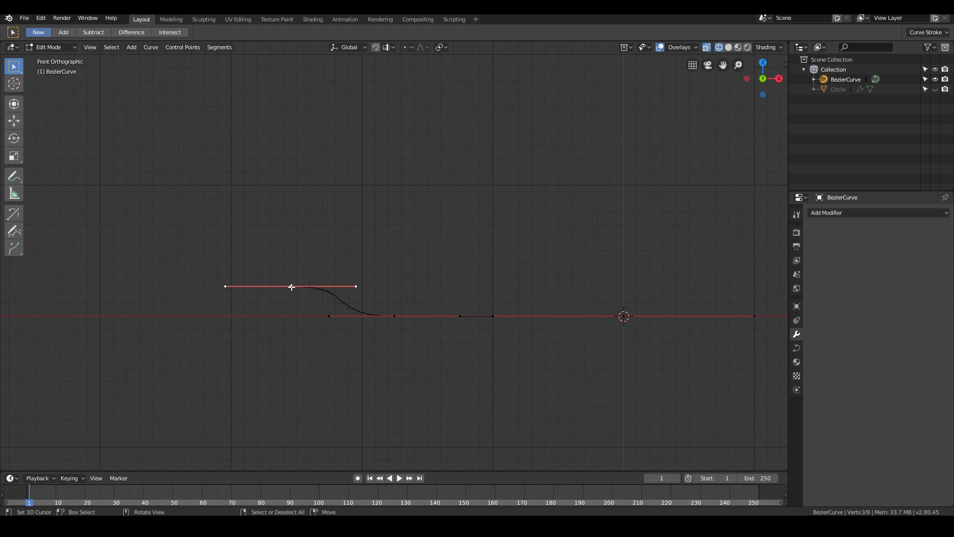
pyautogui.moveTo(292, 287); pyautogui.dragTo(262, 285)
pyautogui.moveTo(324, 286); pyautogui.dragTo(354, 280)
pyautogui.press('Tab')
pyautogui.moveTo(441, 380); pyautogui.dragTo(376, 302, button='middle')
pyautogui.press('KP_1')
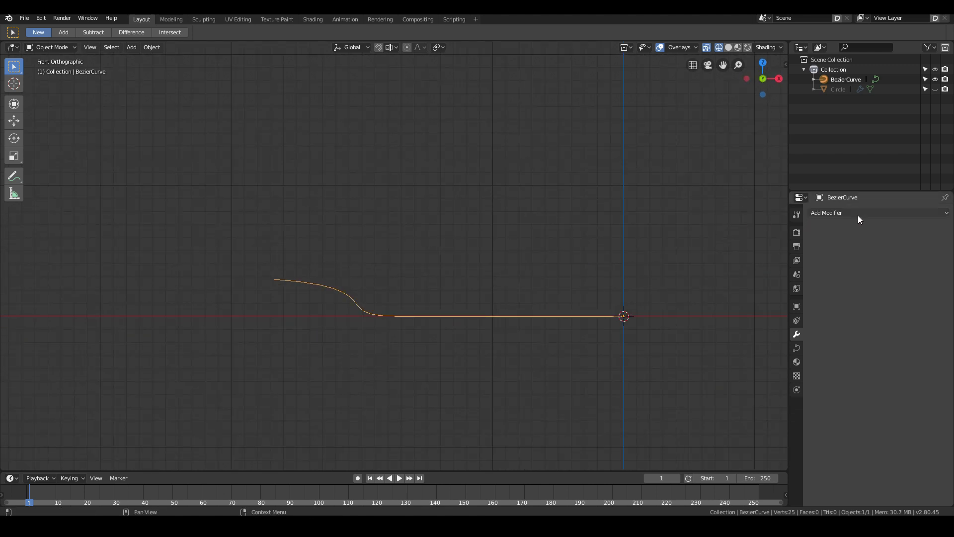
# Add a Screw modifier that revolves the profile 360° around Z in 16 steps
pyautogui.click(858, 216)
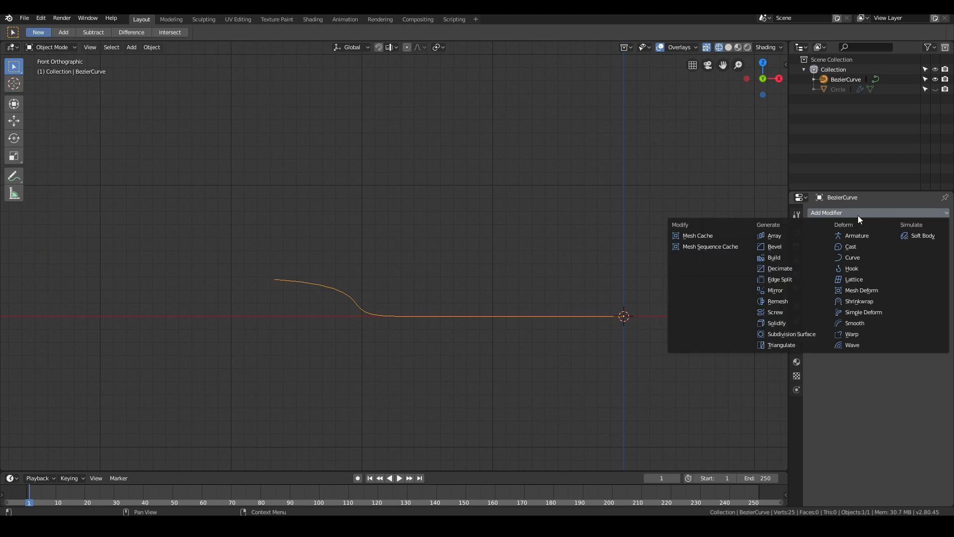
pyautogui.click(785, 313)
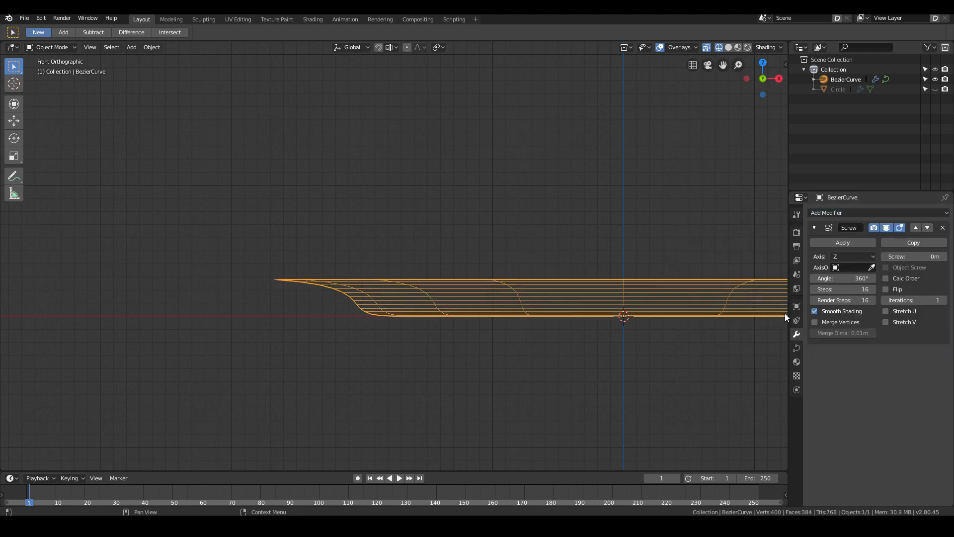
pyautogui.press('Tab')
pyautogui.moveTo(393, 268); pyautogui.dragTo(378, 281, button='middle')
pyautogui.scroll(-4, 378, 281)
pyautogui.press('Tab')
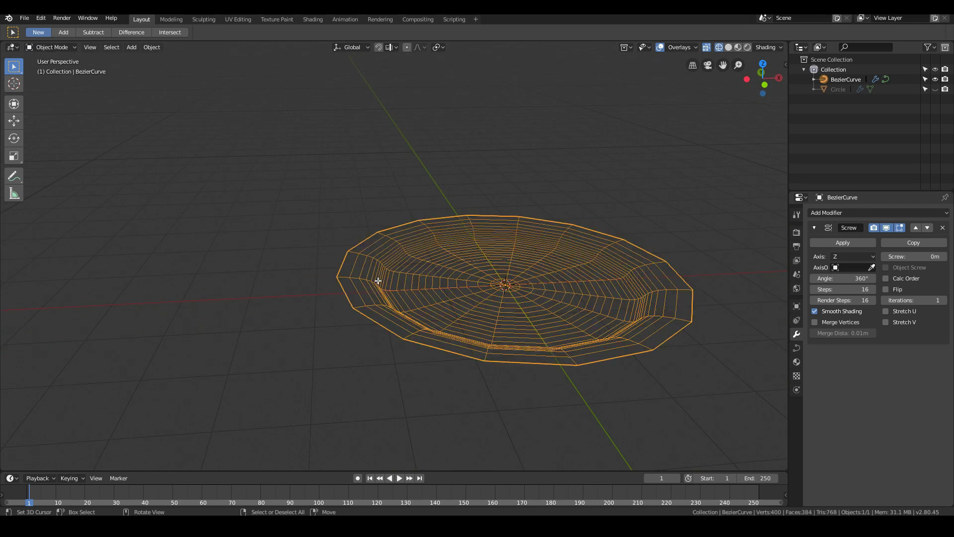
# Compare the plate in wireframe and Solid shading, ending in Solid view
pyautogui.press('z')
pyautogui.press('z')
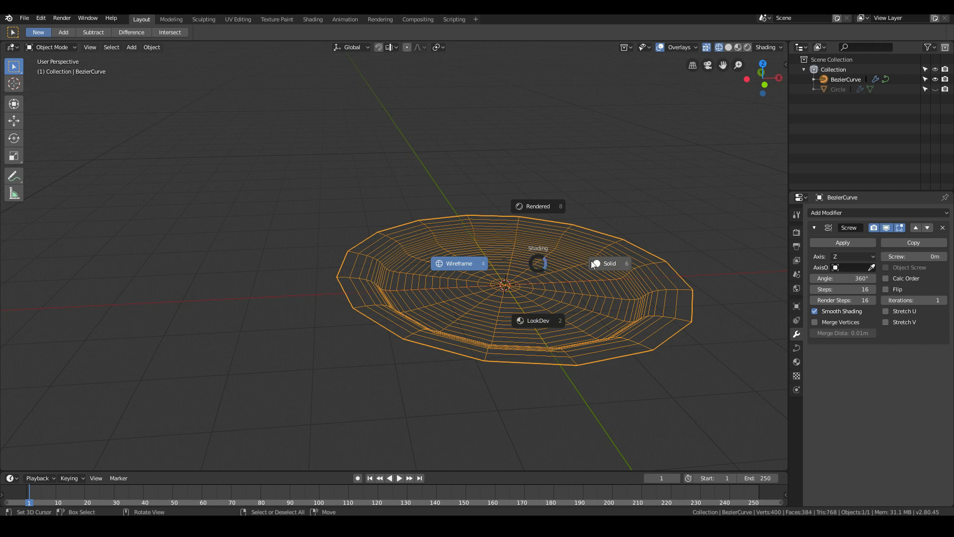
pyautogui.click(607, 263)
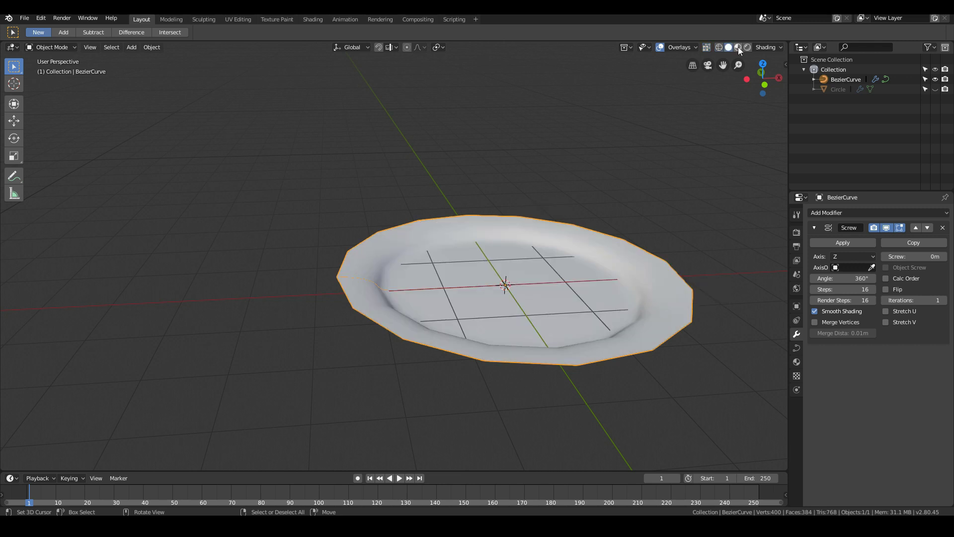
pyautogui.click(719, 47)
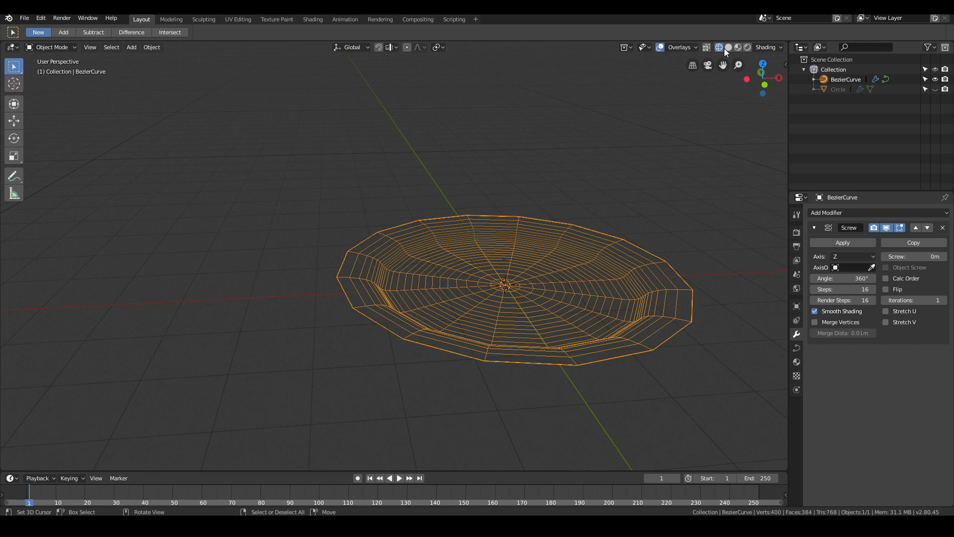
pyautogui.click(728, 48)
pyautogui.click(719, 47)
pyautogui.click(729, 47)
pyautogui.moveTo(651, 267); pyautogui.dragTo(622, 269, button='middle')
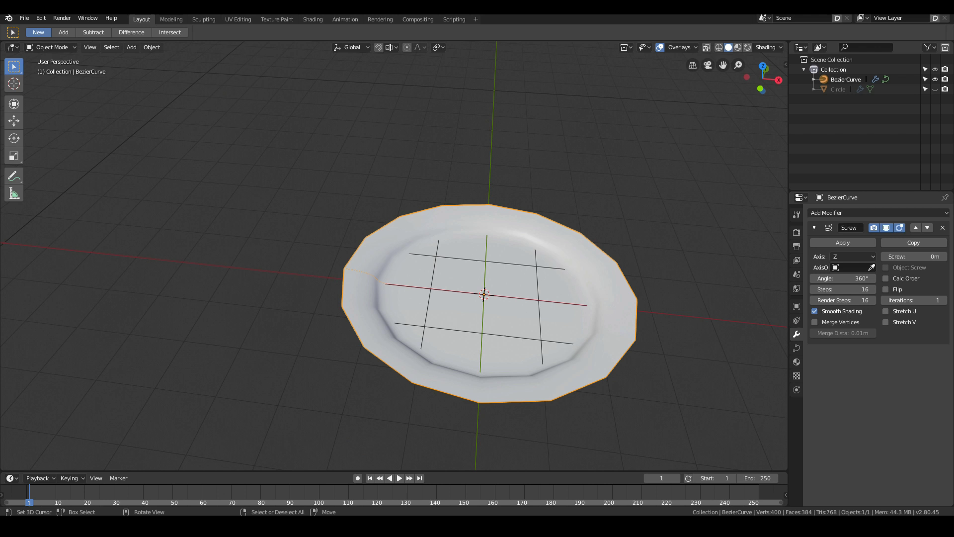
# Enter Edit Mode on the plate's profile curve and zoom in to inspect it
pyautogui.moveTo(387, 309); pyautogui.dragTo(411, 317, button='middle')
pyautogui.press('Tab')
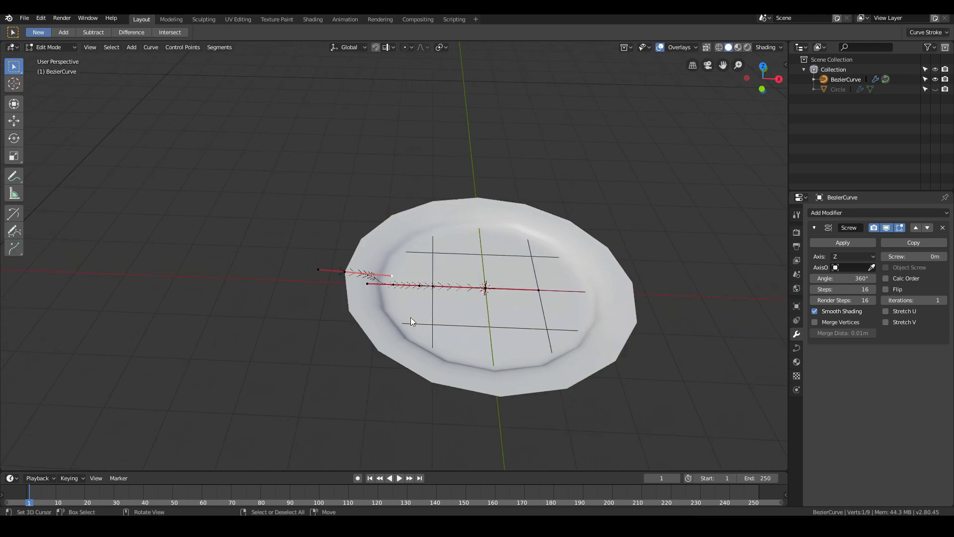
pyautogui.scroll(1, 497, 301)
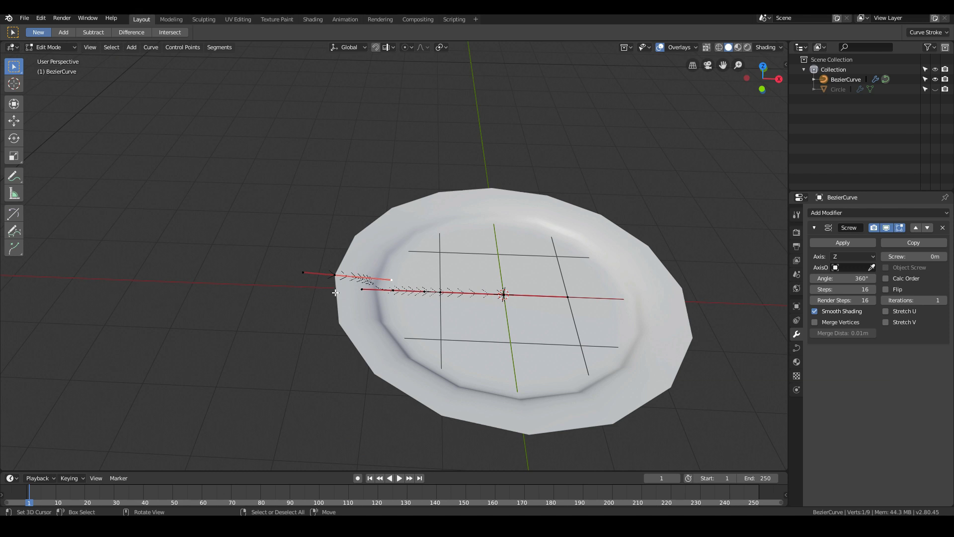
pyautogui.scroll(2, 522, 316)
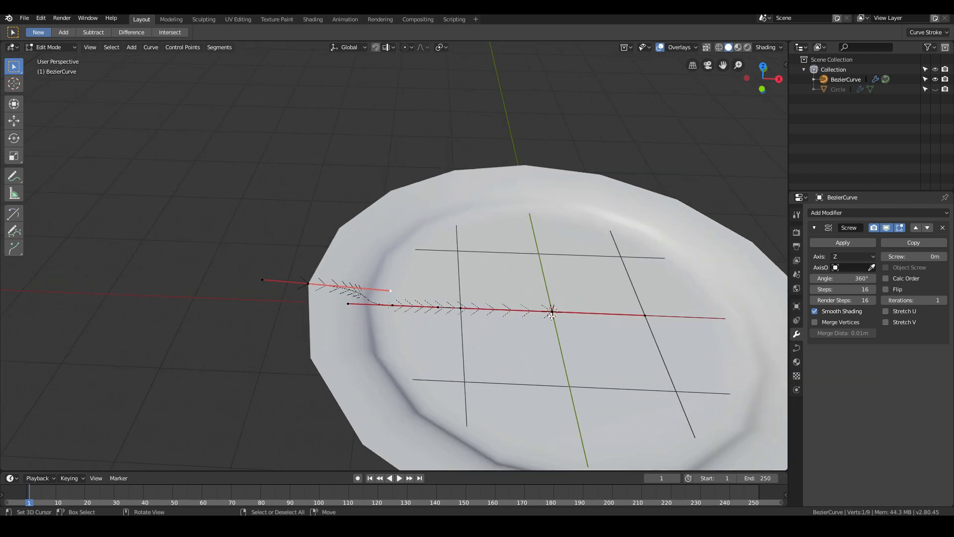
pyautogui.keyDown('shift'); pyautogui.moveTo(554, 316); pyautogui.dragTo(451, 281, button='middle'); pyautogui.keyUp('shift')
pyautogui.scroll(3, 453, 283)
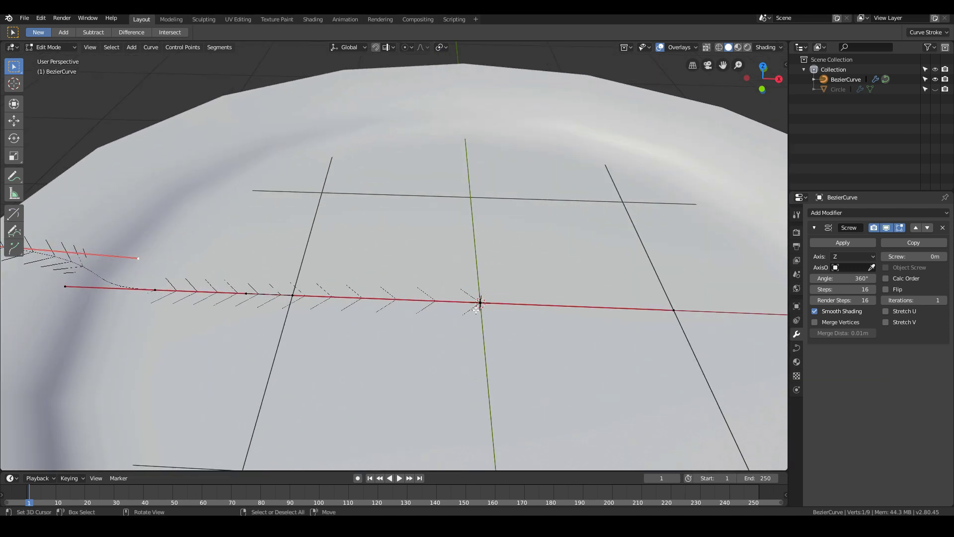
pyautogui.scroll(-5, 481, 304)
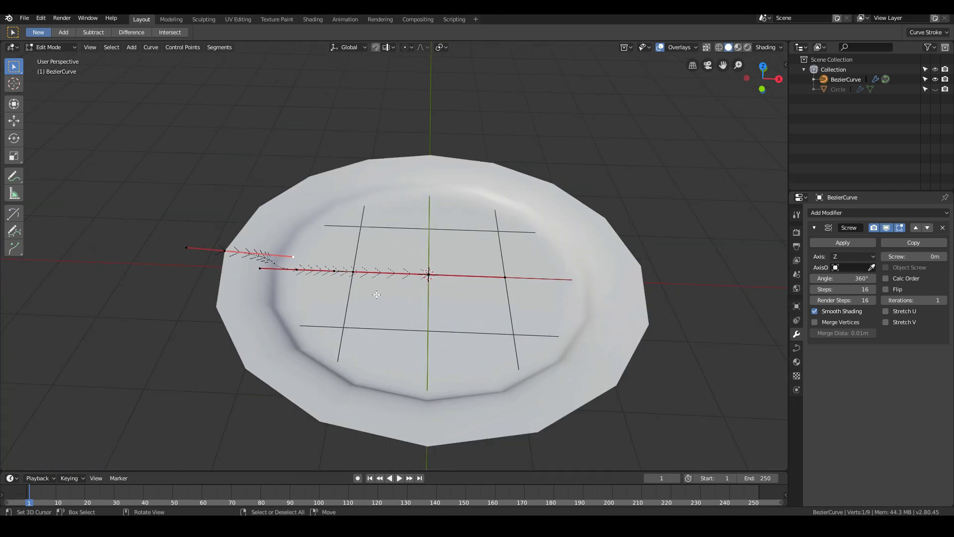
# Select all profile points, cancel a trial Z rotation, and return to Object Mode
pyautogui.press('a')
pyautogui.press('r')
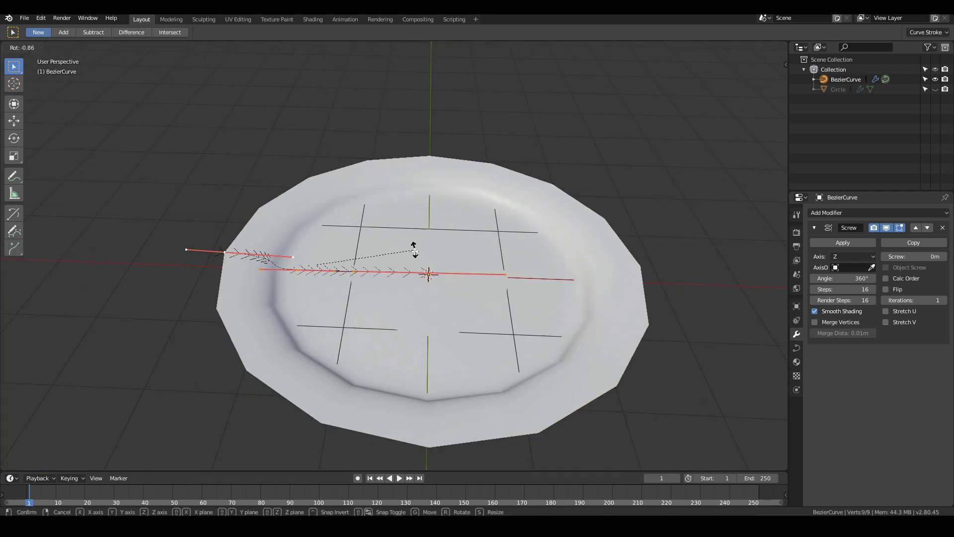
pyautogui.press('z')
pyautogui.press('Escape')
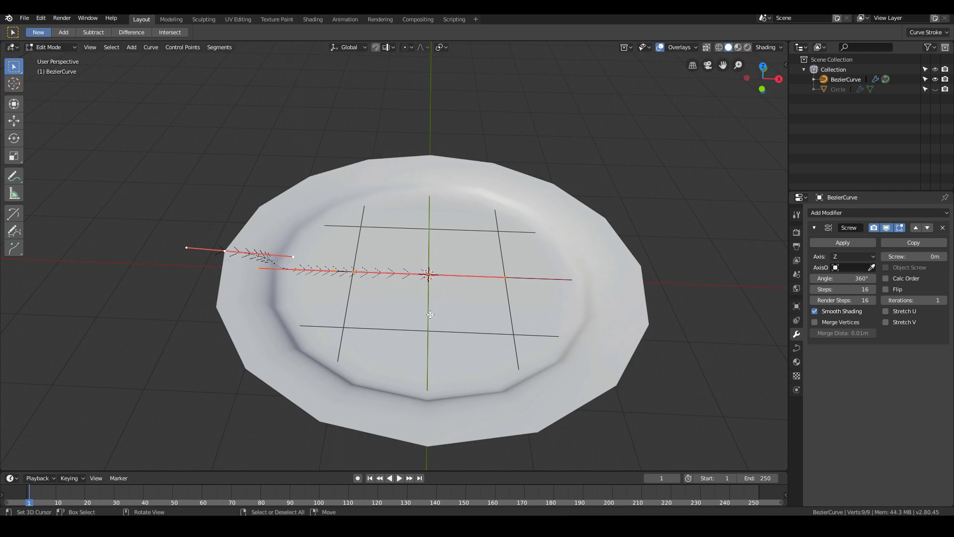
pyautogui.press('Tab')
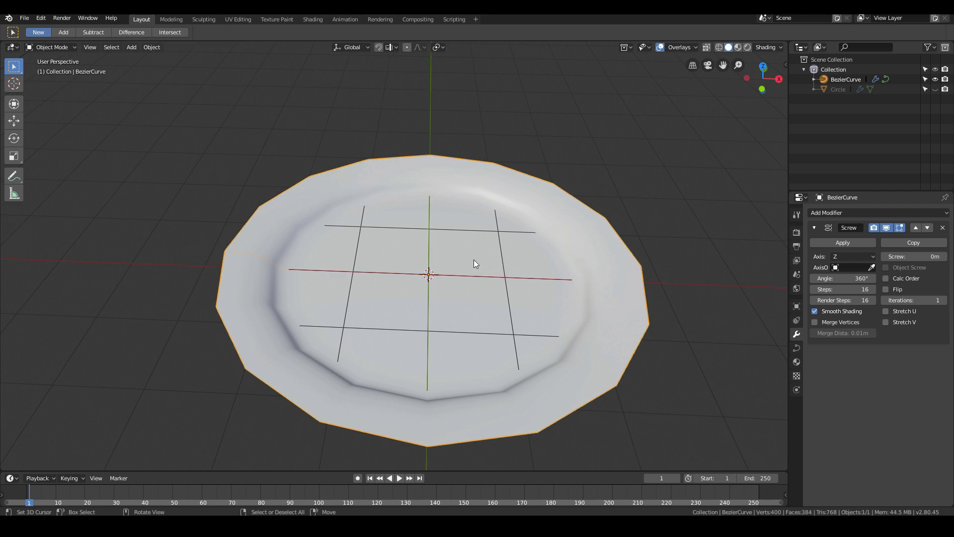
pyautogui.press('Tab')
pyautogui.moveTo(473, 260); pyautogui.dragTo(475, 234, button='middle')
pyautogui.click(849, 258)
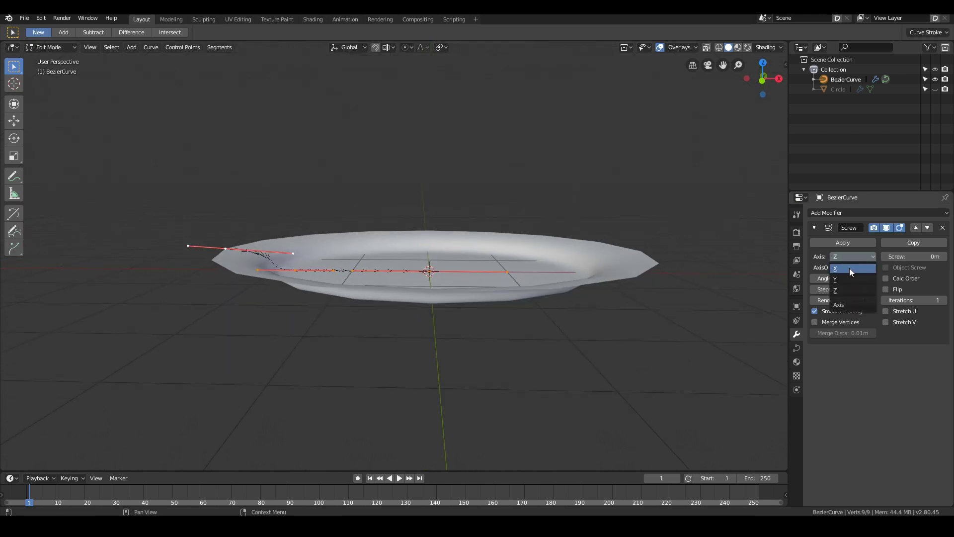
pyautogui.click(849, 269)
pyautogui.moveTo(397, 308); pyautogui.dragTo(366, 313, button='middle')
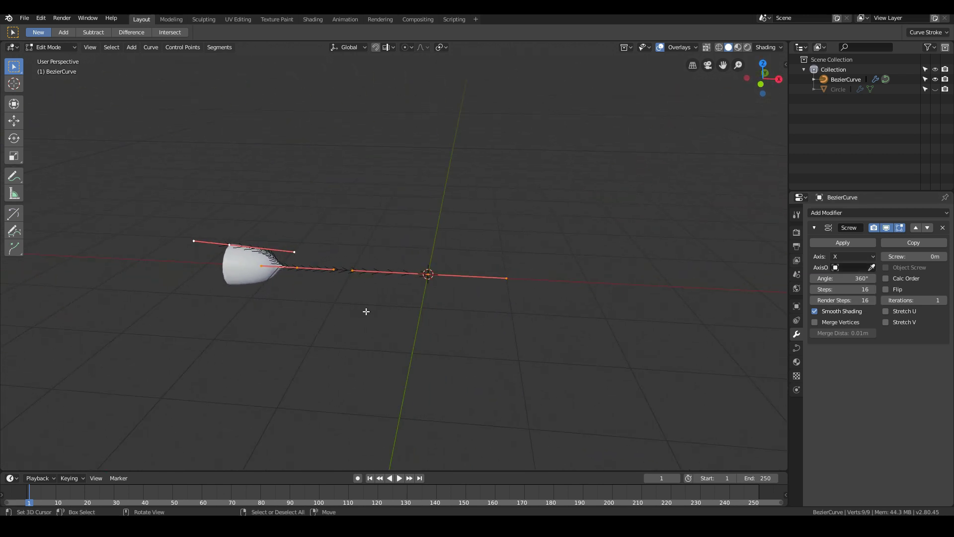
pyautogui.moveTo(426, 294); pyautogui.dragTo(348, 268, button='middle')
pyautogui.click(859, 256)
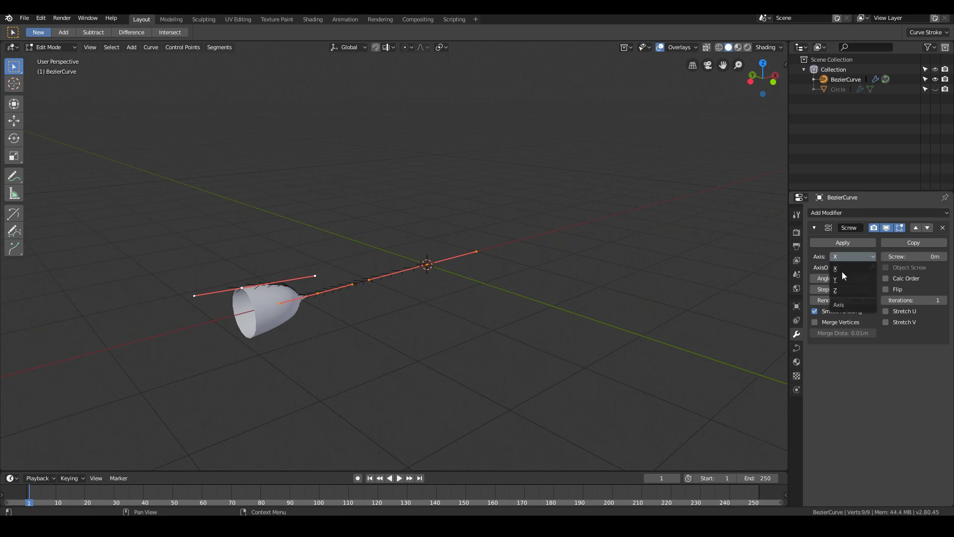
pyautogui.click(840, 282)
pyautogui.moveTo(398, 288); pyautogui.dragTo(269, 251, button='middle')
pyautogui.moveTo(440, 291); pyautogui.dragTo(338, 290, button='middle')
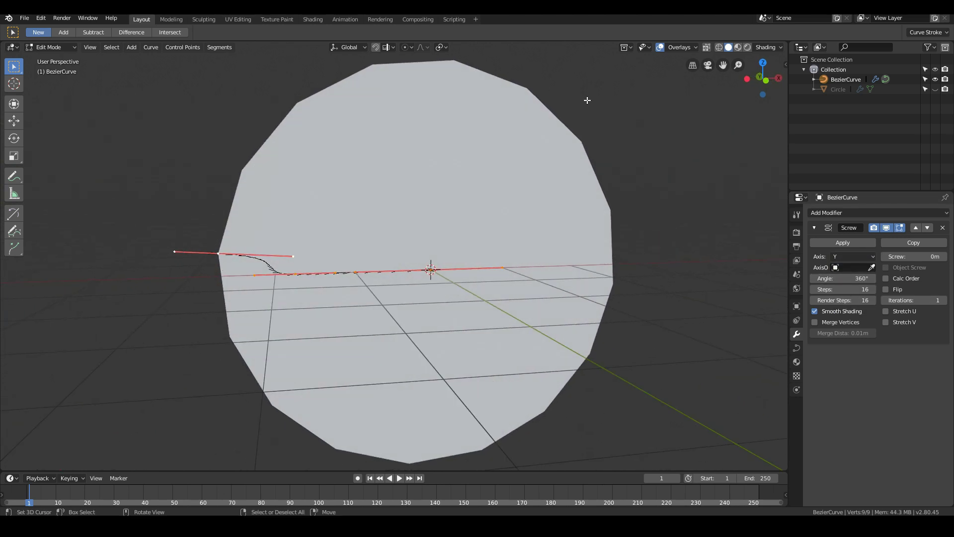
pyautogui.moveTo(272, 404); pyautogui.dragTo(521, 284, button='middle')
pyautogui.moveTo(463, 312); pyautogui.dragTo(427, 299, button='middle')
pyautogui.scroll(-2, 363, 276)
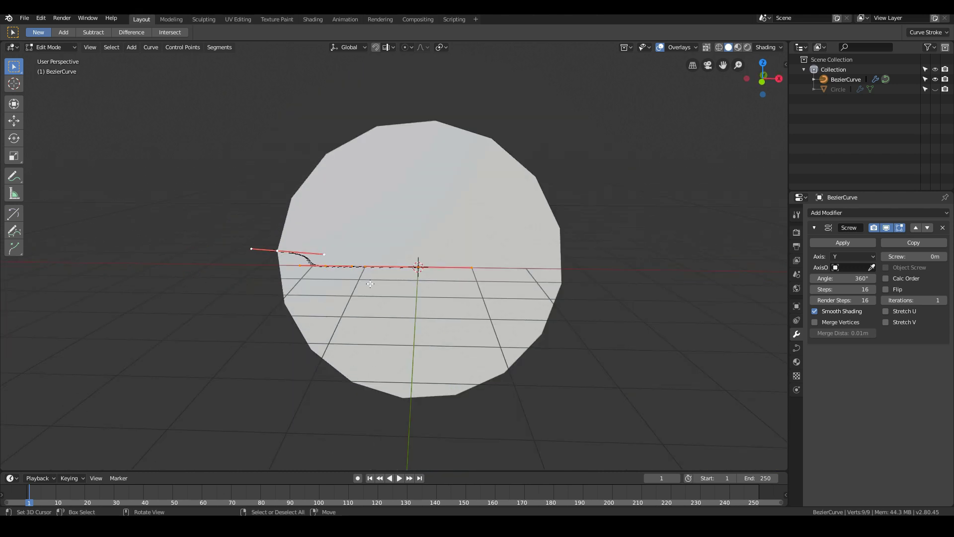
pyautogui.moveTo(318, 268); pyautogui.dragTo(328, 249, button='middle')
pyautogui.click(845, 257)
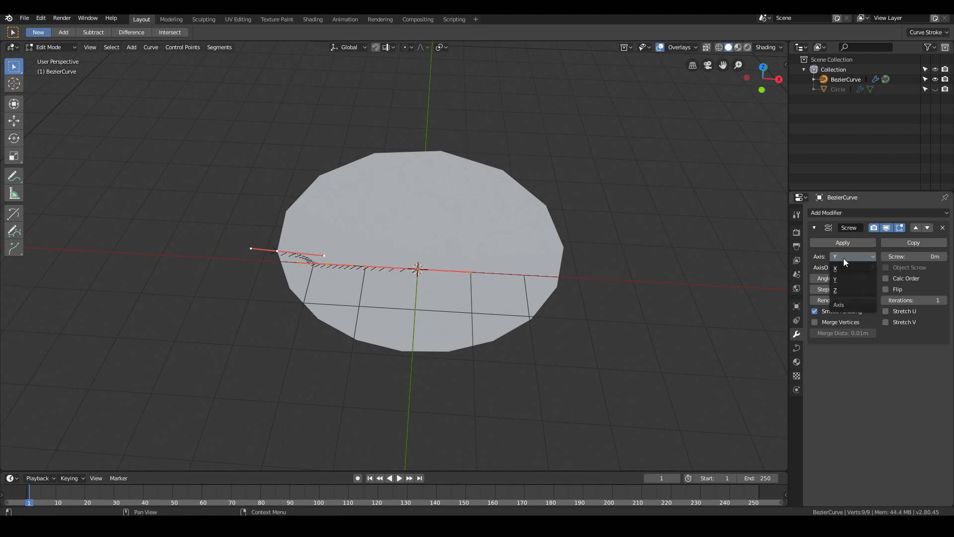
pyautogui.click(848, 290)
pyautogui.moveTo(368, 239); pyautogui.dragTo(399, 273, button='middle')
pyautogui.scroll(2, 366, 214)
pyautogui.press('Tab')
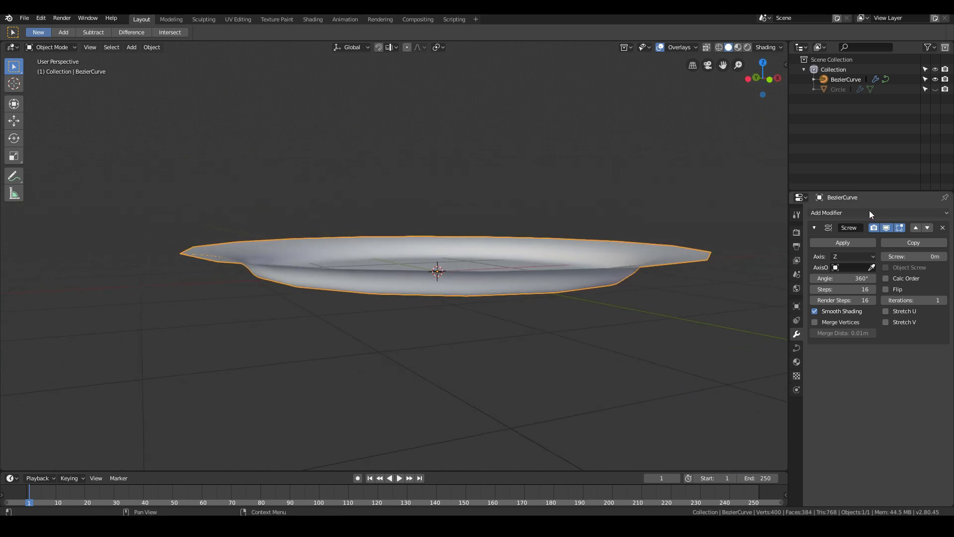
# Add a Solidify modifier with a thickness of 0.08 m
pyautogui.click(870, 212)
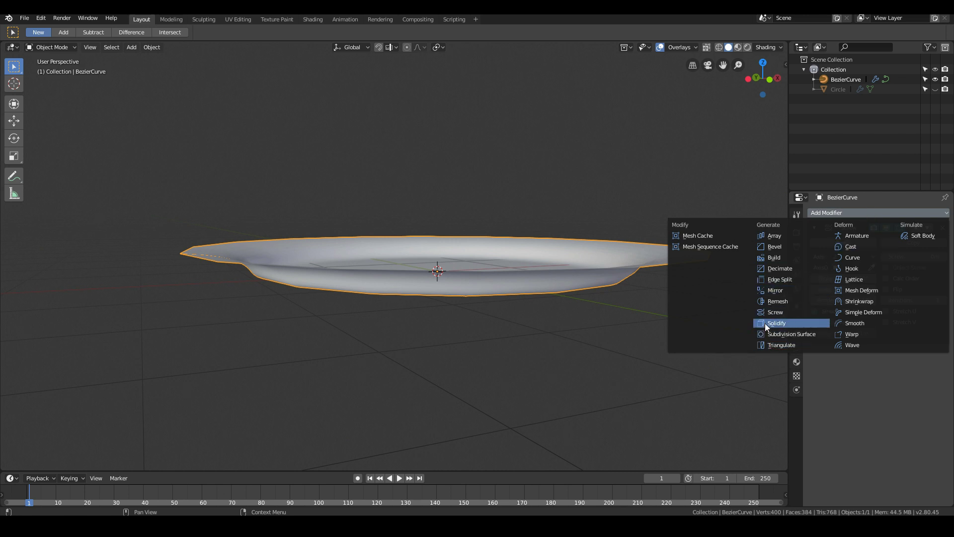
pyautogui.click(765, 323)
pyautogui.moveTo(853, 384); pyautogui.dragTo(882, 384)
# Add a Subdivision Surface modifier and set its viewport level to 2
pyautogui.click(870, 213)
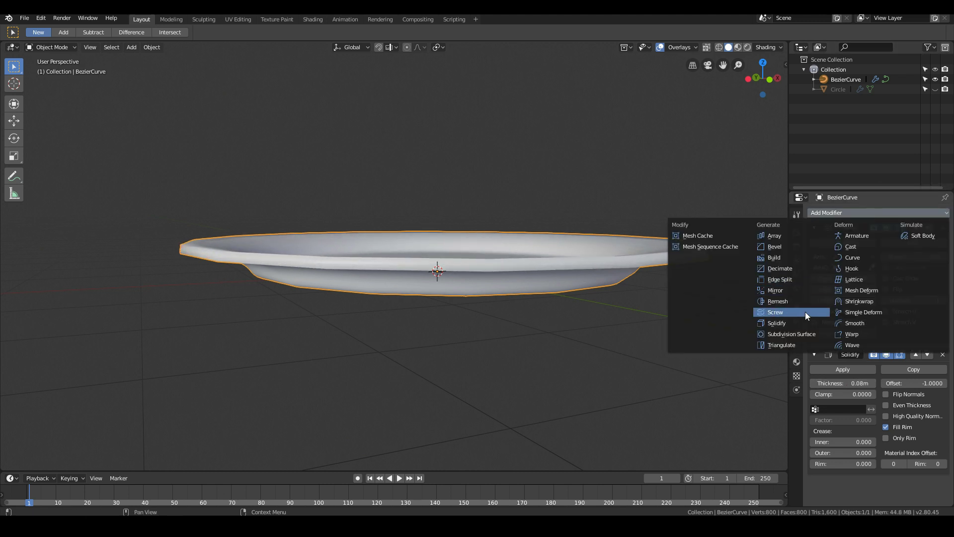
pyautogui.click(798, 334)
pyautogui.moveTo(513, 257)
pyautogui.mouseDown(button='middle')
pyautogui.moveTo(502, 265)
pyautogui.moveTo(521, 282)
pyautogui.moveTo(512, 264)
pyautogui.mouseUp(button='middle')
pyautogui.scroll(-3, 878, 383)
pyautogui.moveTo(547, 294); pyautogui.dragTo(524, 284, button='middle')
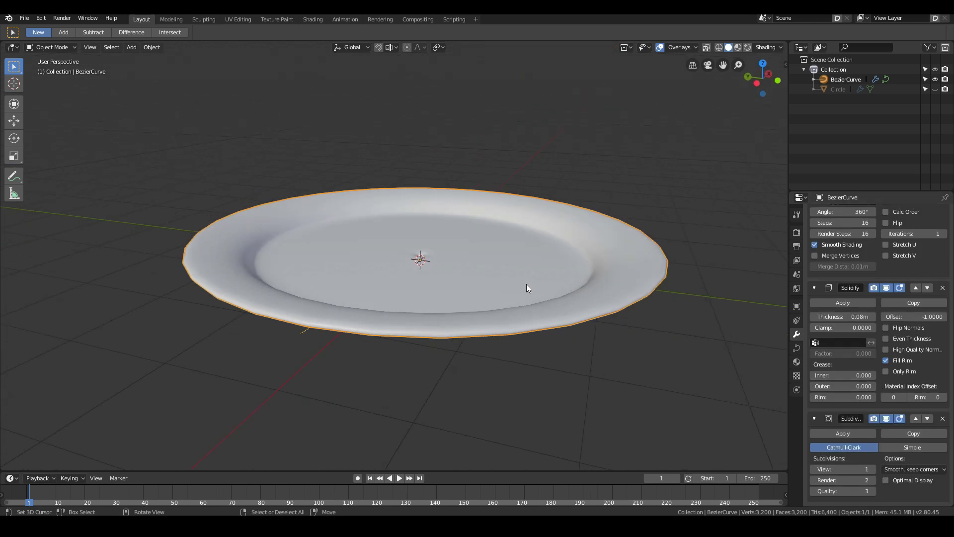
pyautogui.click(873, 469)
pyautogui.moveTo(547, 318); pyautogui.dragTo(541, 348, button='middle')
pyautogui.moveTo(458, 293); pyautogui.dragTo(521, 304, button='middle')
pyautogui.press('Tab')
pyautogui.press('Tab')
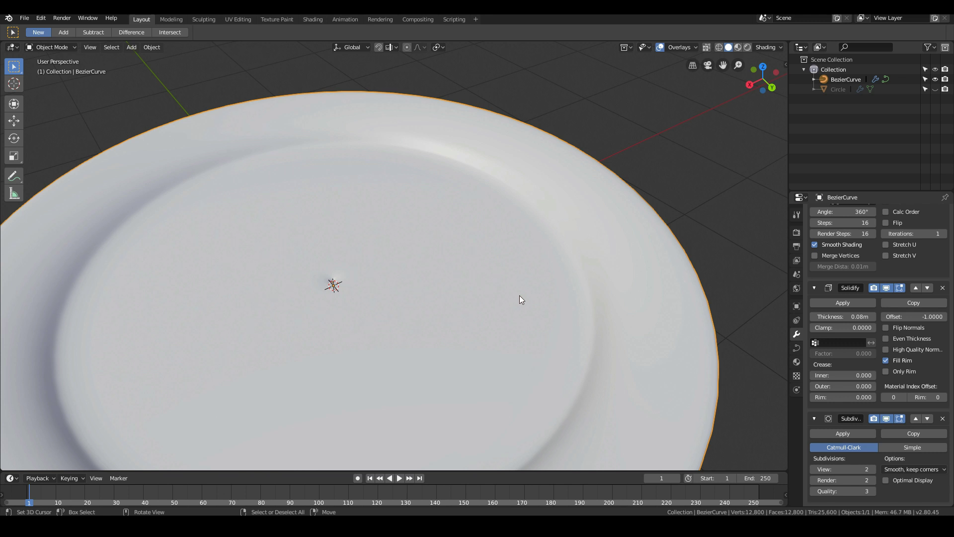
pyautogui.moveTo(340, 270); pyautogui.dragTo(544, 261, button='middle')
pyautogui.scroll(-2, 330, 233)
pyautogui.press('Tab')
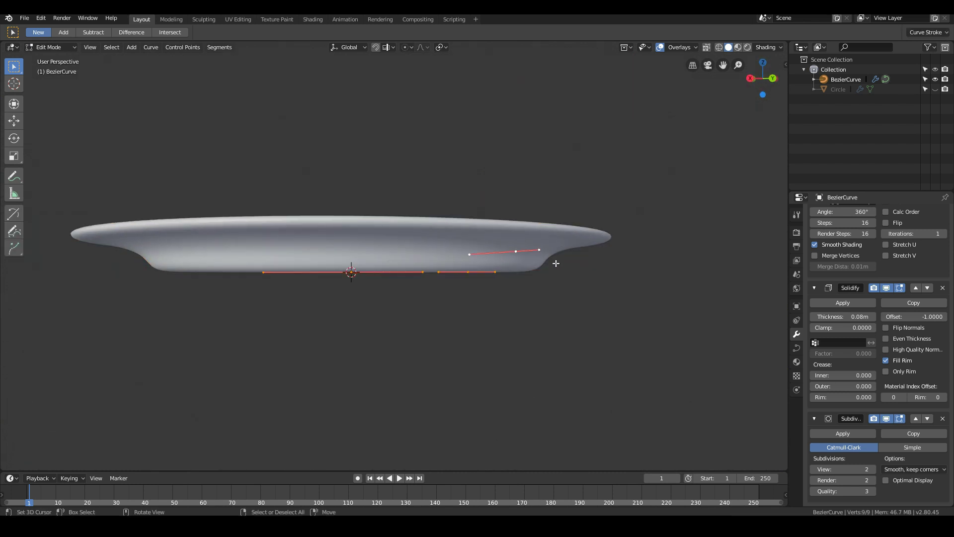
pyautogui.moveTo(456, 263); pyautogui.dragTo(730, 415, button='middle')
pyautogui.press('Tab')
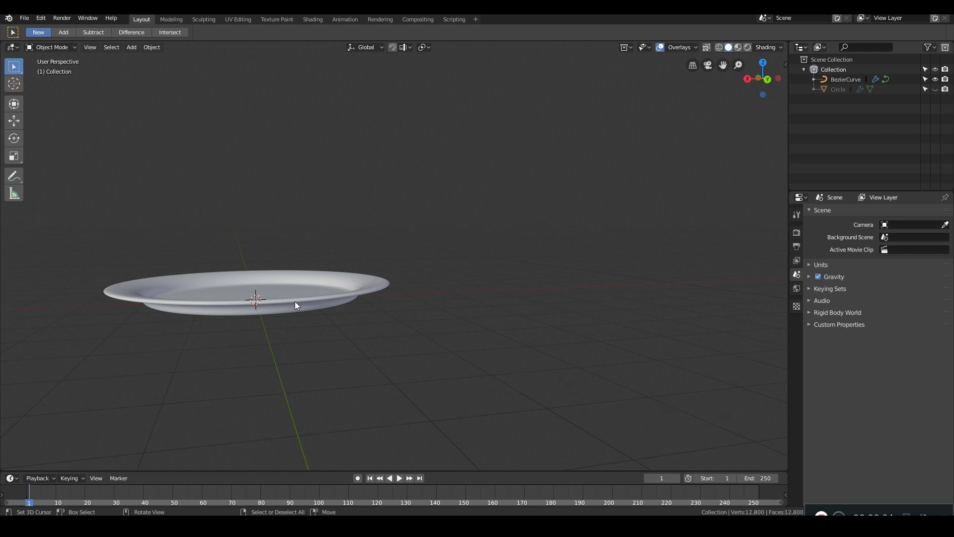
pyautogui.click(283, 308)
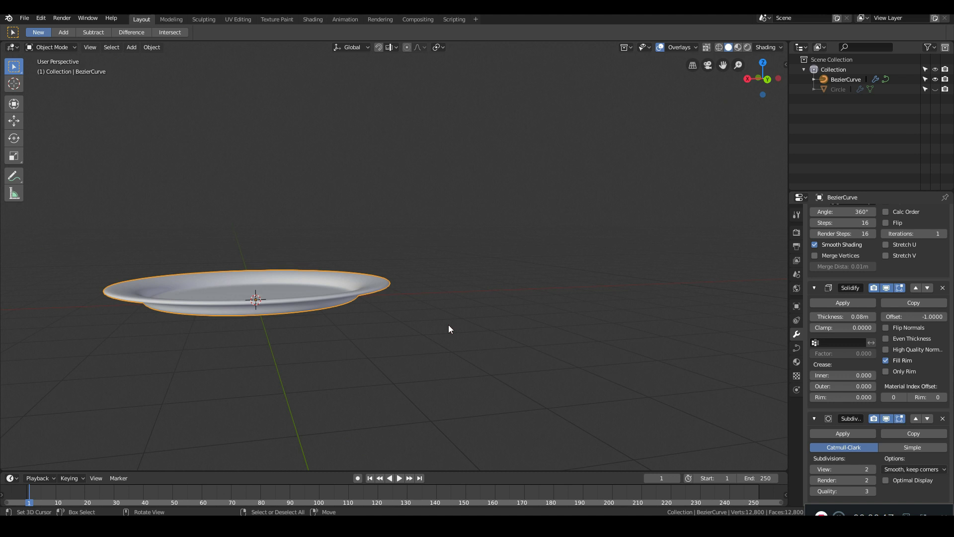
# Duplicate the plate and place the copy to the right of the original
pyautogui.moveTo(449, 328); pyautogui.dragTo(409, 314, button='middle')
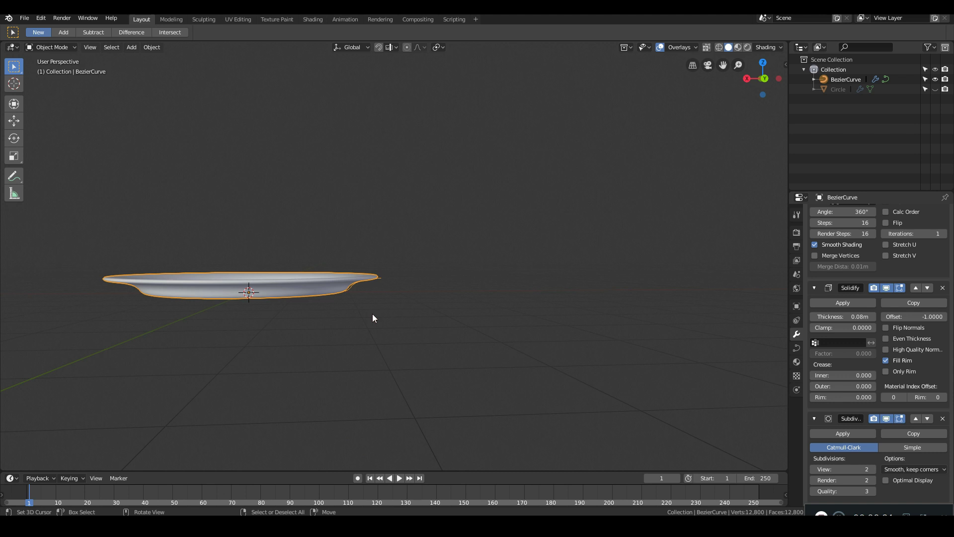
pyautogui.hotkey('shift', 'd')
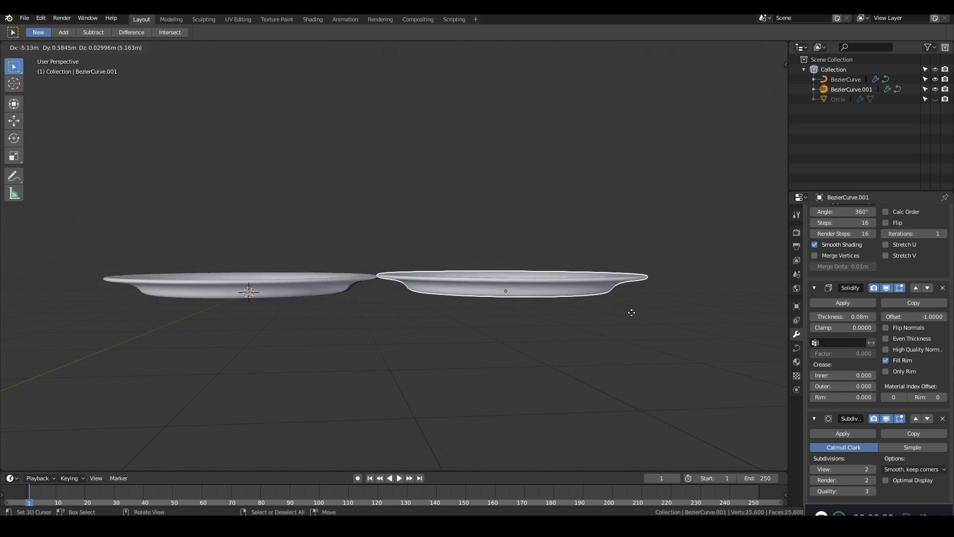
pyautogui.click(647, 314)
# Test-reshape the copy's profile by moving the middle point up-left and pulling a handle up-right
pyautogui.press('KP_1')
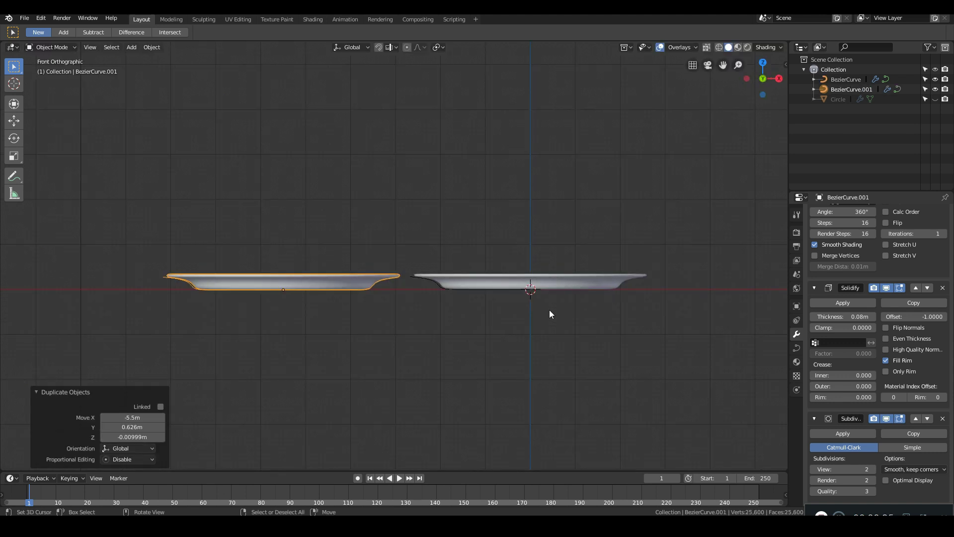
pyautogui.keyDown('shift'); pyautogui.moveTo(345, 332); pyautogui.dragTo(489, 340, button='middle'); pyautogui.keyUp('shift')
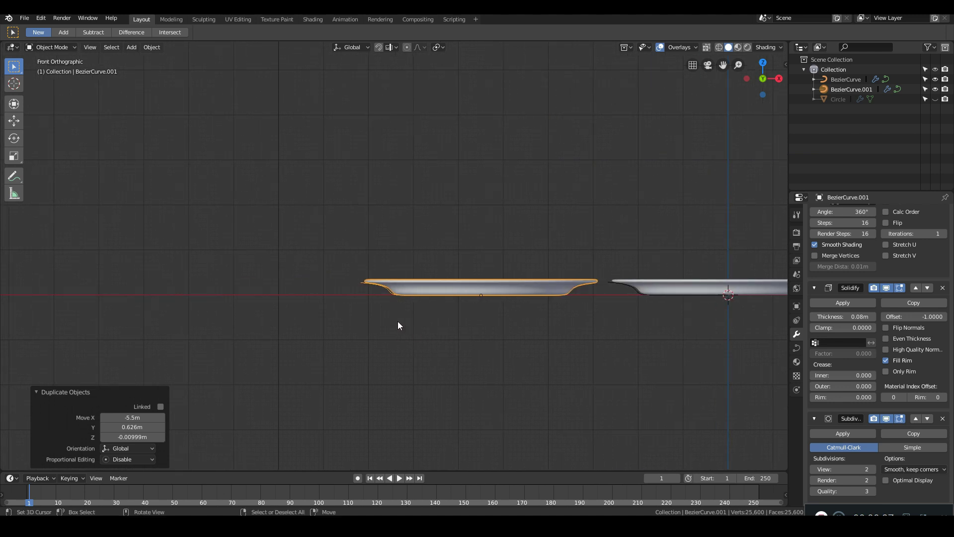
pyautogui.press('Tab')
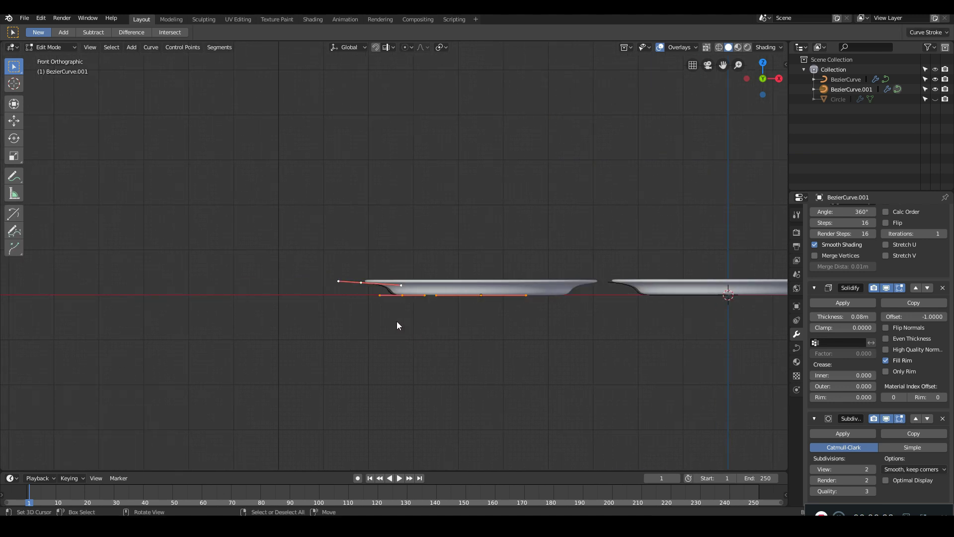
pyautogui.scroll(1, 397, 324)
pyautogui.moveTo(355, 281); pyautogui.dragTo(298, 284)
pyautogui.moveTo(359, 284); pyautogui.dragTo(437, 261)
pyautogui.moveTo(437, 262); pyautogui.dragTo(378, 276, button='middle')
pyautogui.press('Tab')
pyautogui.press('KP_1')
# Delete the test copy and select the original plate in front view
pyautogui.press('x')
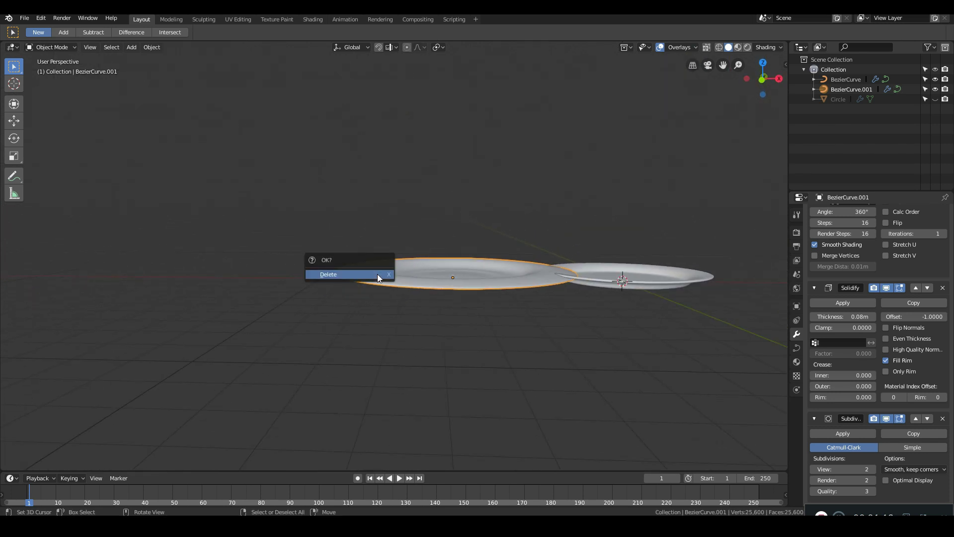
pyautogui.click(377, 275)
pyautogui.click(613, 287)
pyautogui.press('KP_1')
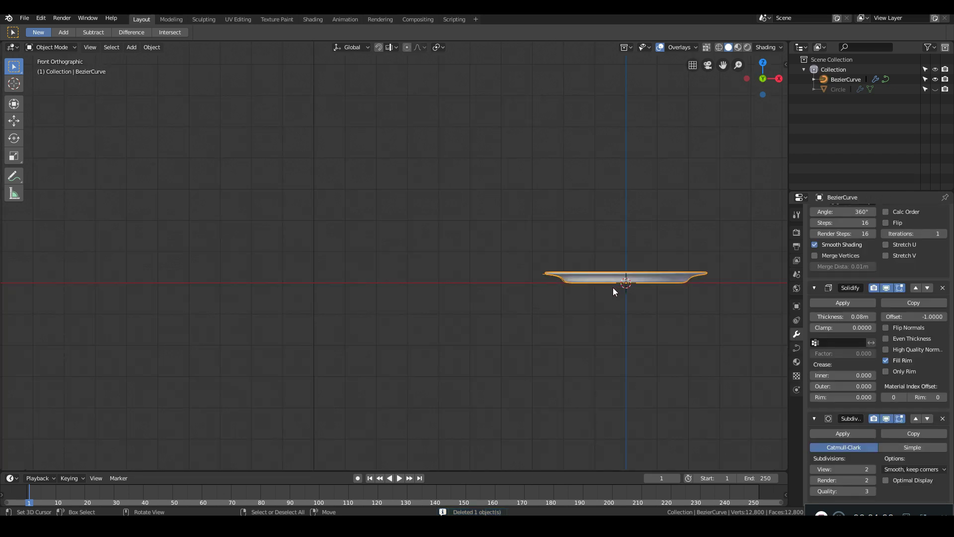
# Duplicate the plate to the left and raise its rim, rotating the rim handle 46.1° into a bowl
pyautogui.hotkey('shift', 'd')
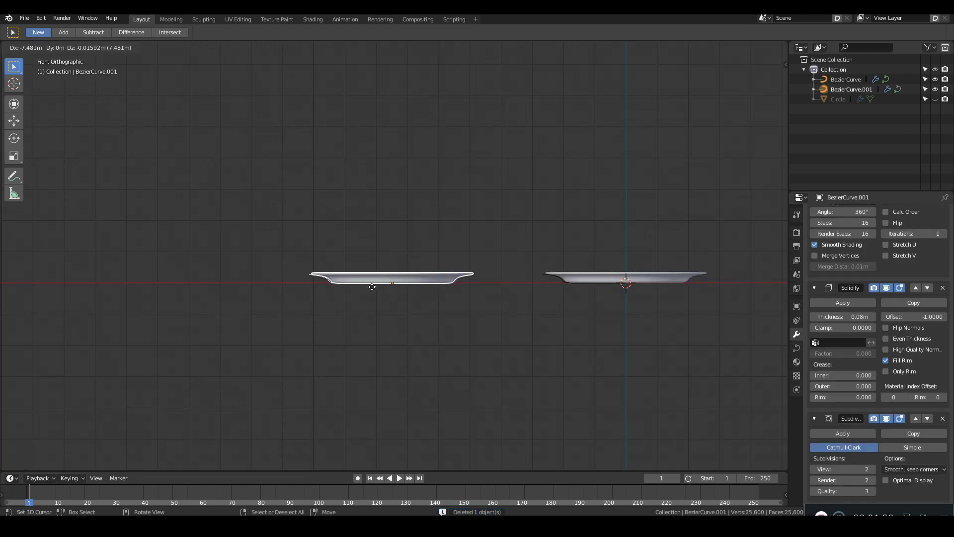
pyautogui.click(372, 286)
pyautogui.press('Tab')
pyautogui.click(304, 272)
pyautogui.press('g')
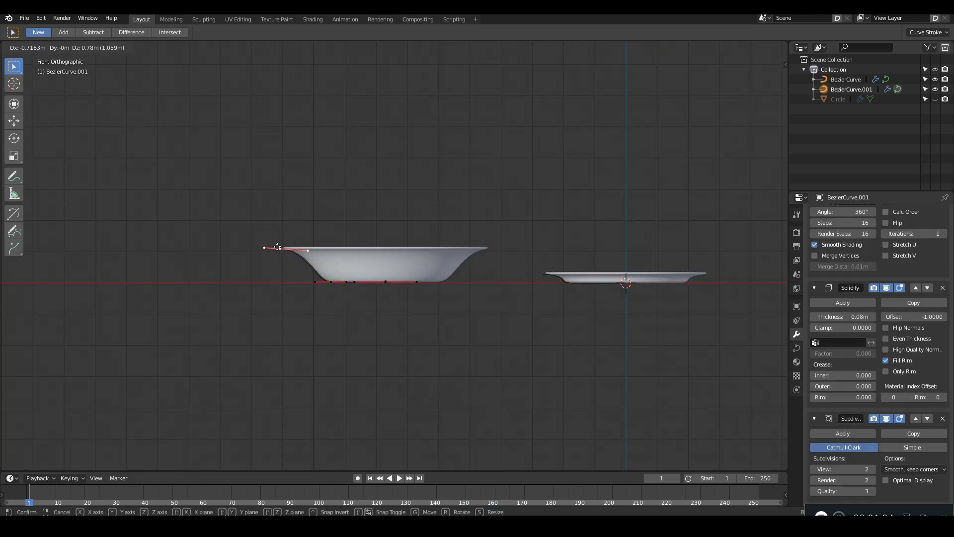
pyautogui.click(247, 232)
pyautogui.press('r')
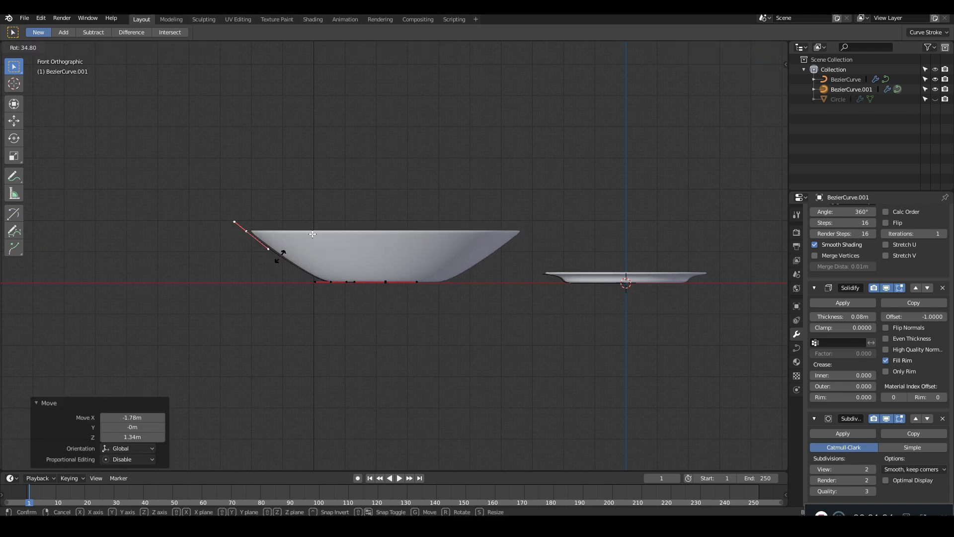
pyautogui.click(313, 235)
pyautogui.moveTo(312, 234); pyautogui.dragTo(304, 280, button='middle')
pyautogui.press('KP_1')
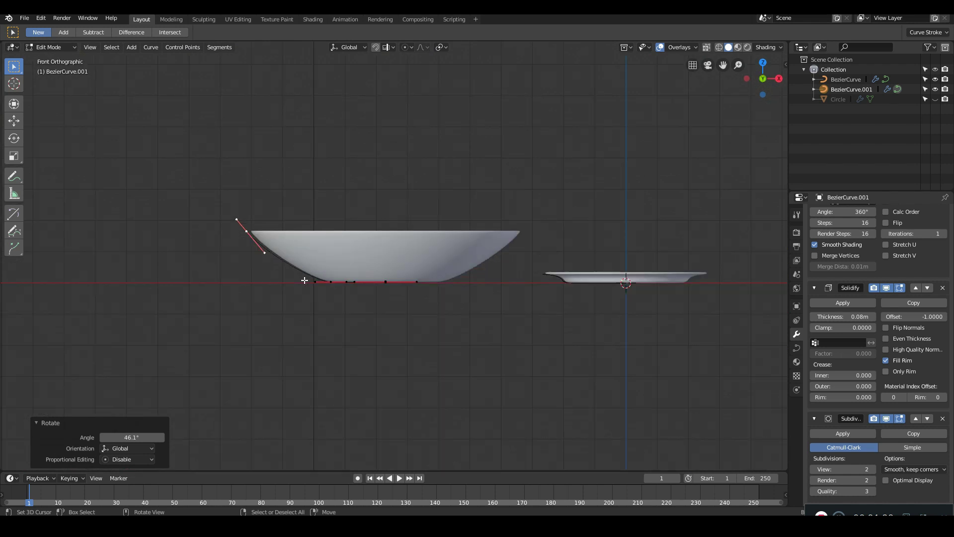
pyautogui.press('Tab')
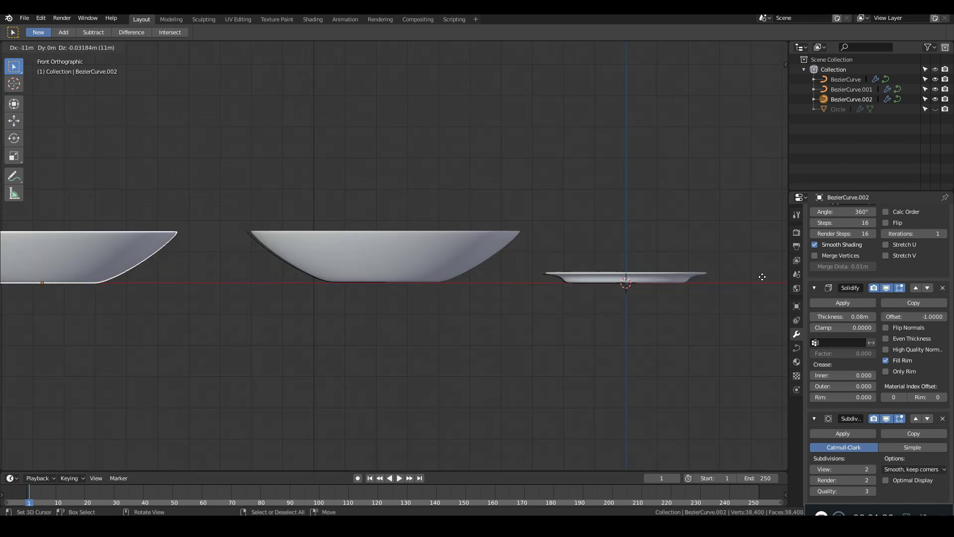
# Place another copy further left and extrude a new rim point, rotated -61.6° and repositioned
pyautogui.click(763, 277)
pyautogui.keyDown('shift'); pyautogui.moveTo(154, 284); pyautogui.dragTo(486, 292, button='middle'); pyautogui.keyUp('shift')
pyautogui.press('Tab')
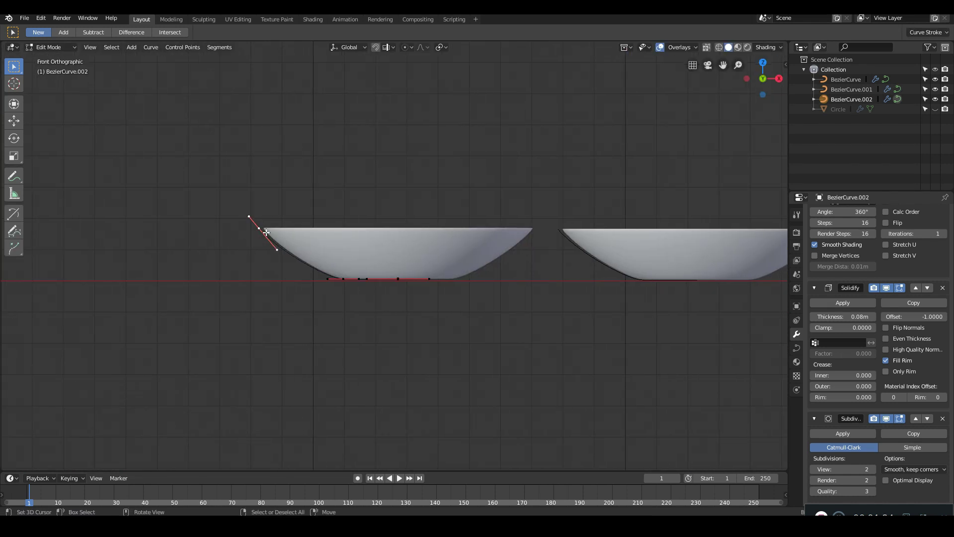
pyautogui.press('e')
pyautogui.click(196, 204)
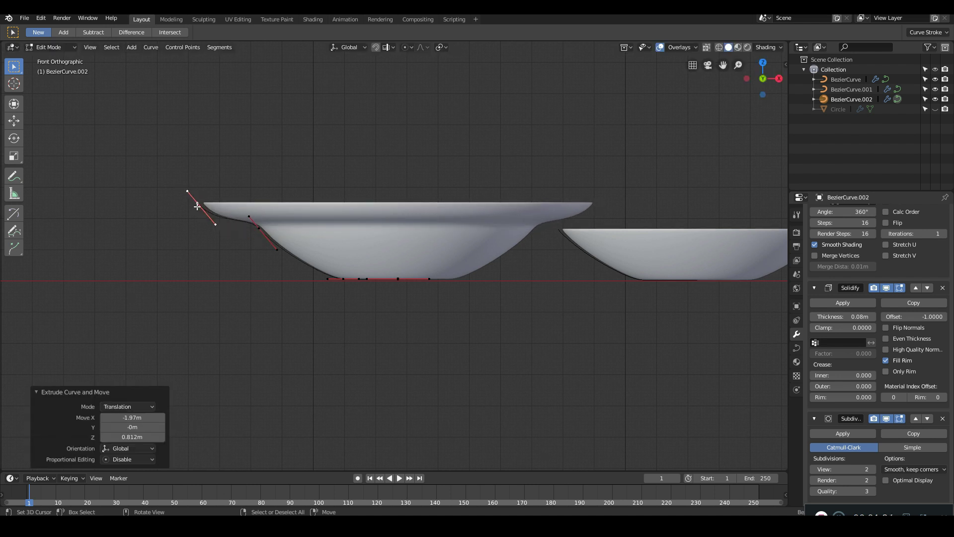
pyautogui.press('r')
pyautogui.click(213, 247)
pyautogui.press('g')
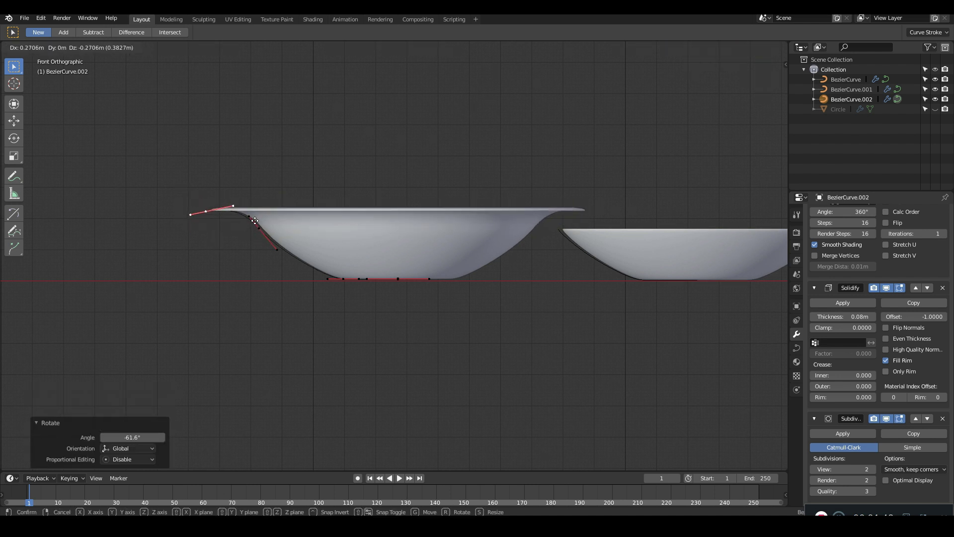
pyautogui.click(257, 219)
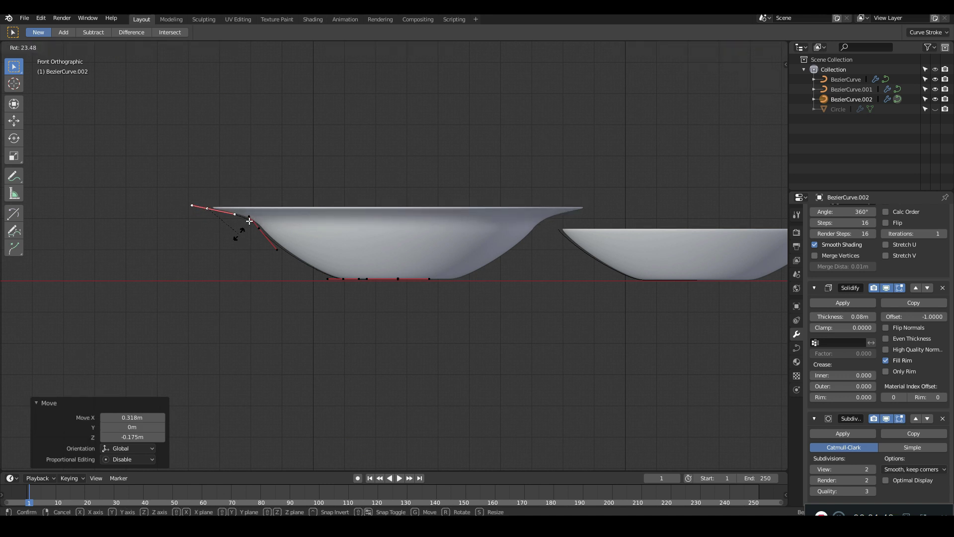
# Undo an extra rim extrusion and nudge the rim points into the final flared lip
pyautogui.press('e')
pyautogui.click(239, 223)
pyautogui.press('g')
pyautogui.press('Escape')
pyautogui.hotkey('ctrl', 'z')
pyautogui.press('g')
pyautogui.click(257, 224)
pyautogui.press('g')
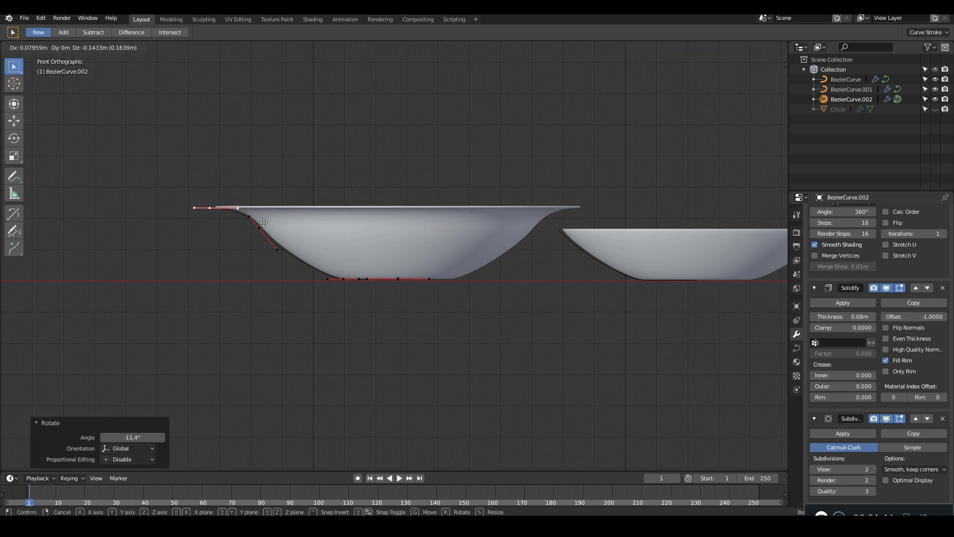
pyautogui.click(258, 226)
pyautogui.moveTo(259, 226); pyautogui.dragTo(418, 220, button='middle')
pyautogui.scroll(-4, 425, 238)
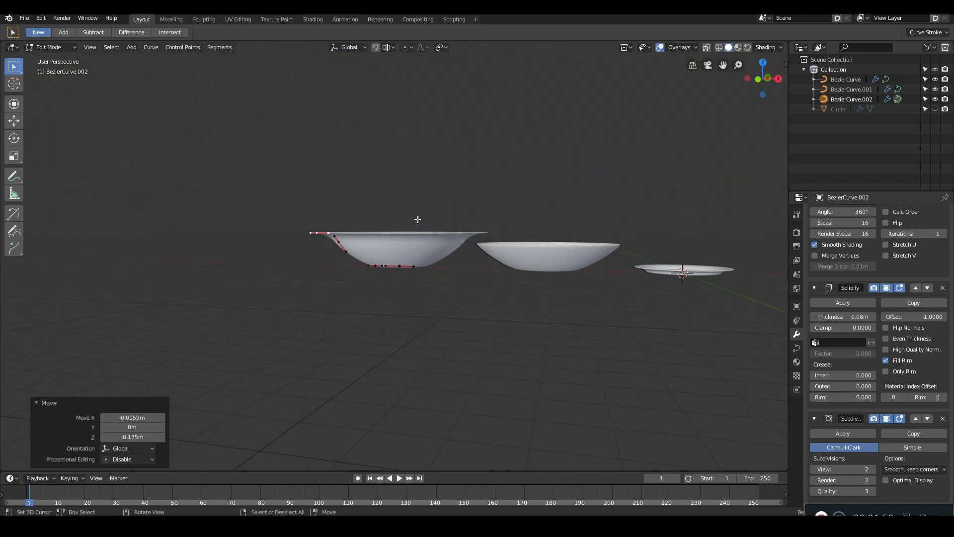
pyautogui.press('KP_1')
pyautogui.press('Tab')
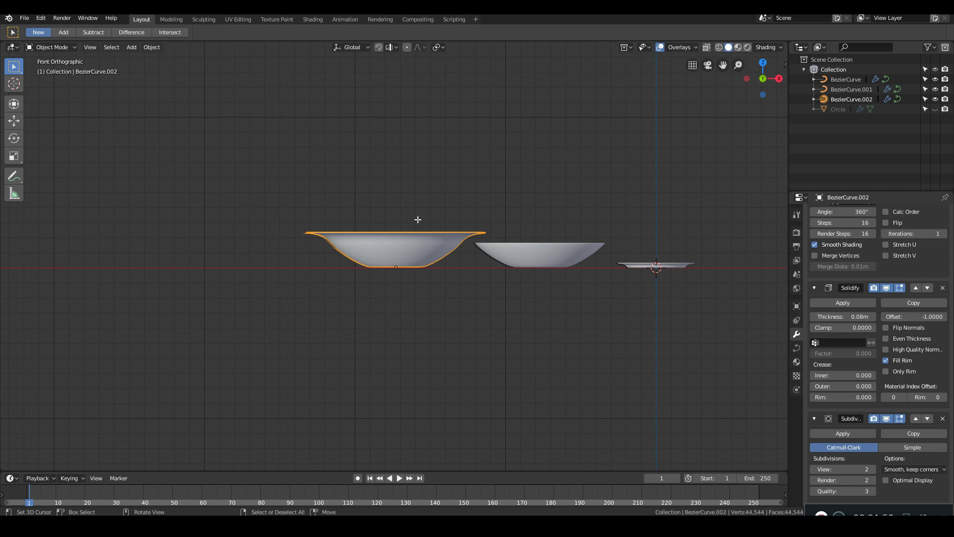
# Raise the Solidify Thickness of BezierCurve.002 from 0.08 m to 0.28 m
pyautogui.scroll(6, 460, 238)
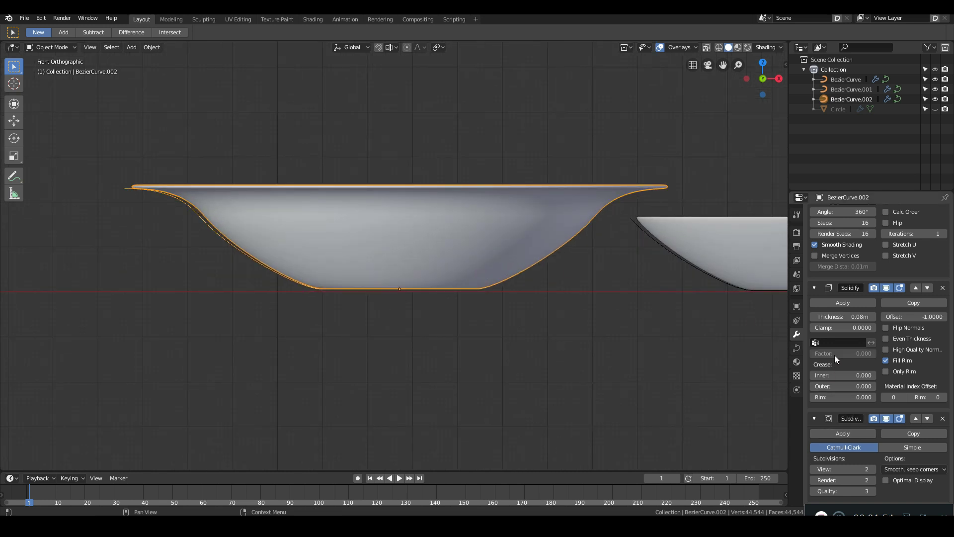
pyautogui.scroll(3, 837, 351)
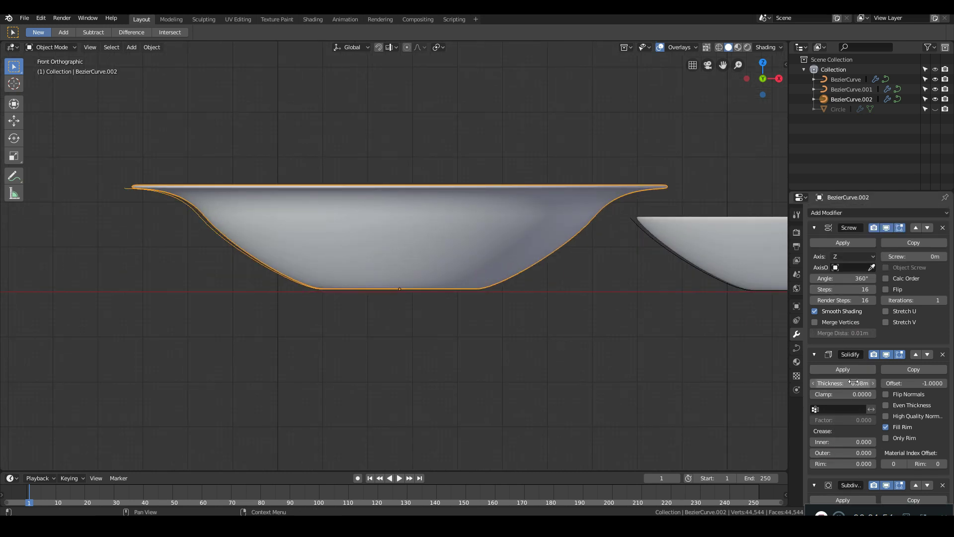
pyautogui.moveTo(853, 382); pyautogui.dragTo(855, 382)
pyautogui.moveTo(696, 342); pyautogui.dragTo(529, 231, button='middle')
pyautogui.scroll(-3, 416, 269)
pyautogui.scroll(1, 516, 236)
pyautogui.scroll(1, 516, 236)
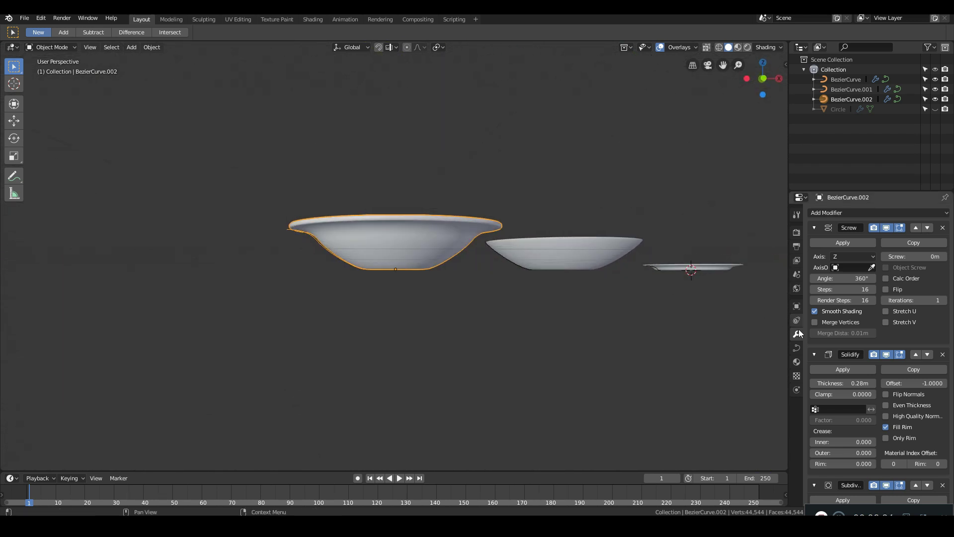
# Create a new material called 'plate' for the large bowl in the Material tab
pyautogui.click(797, 362)
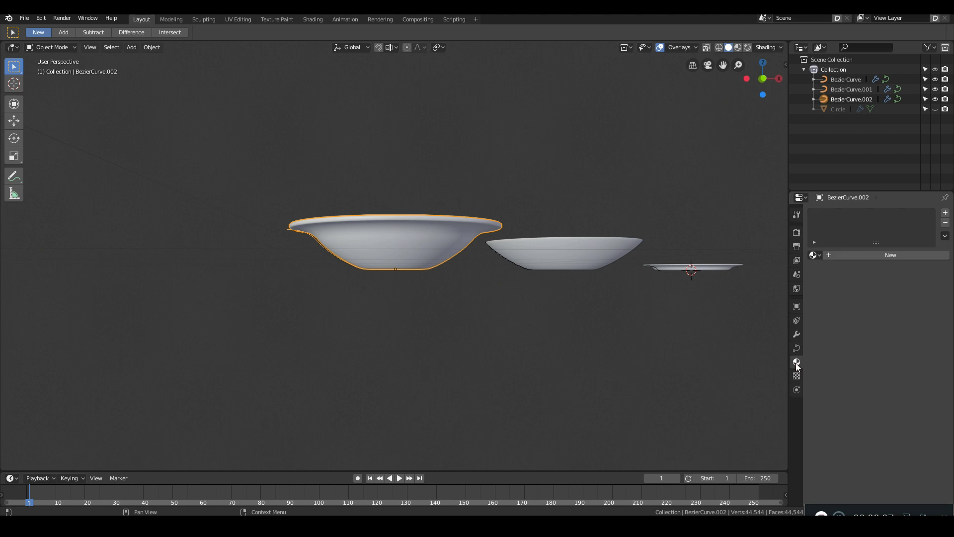
pyautogui.click(855, 255)
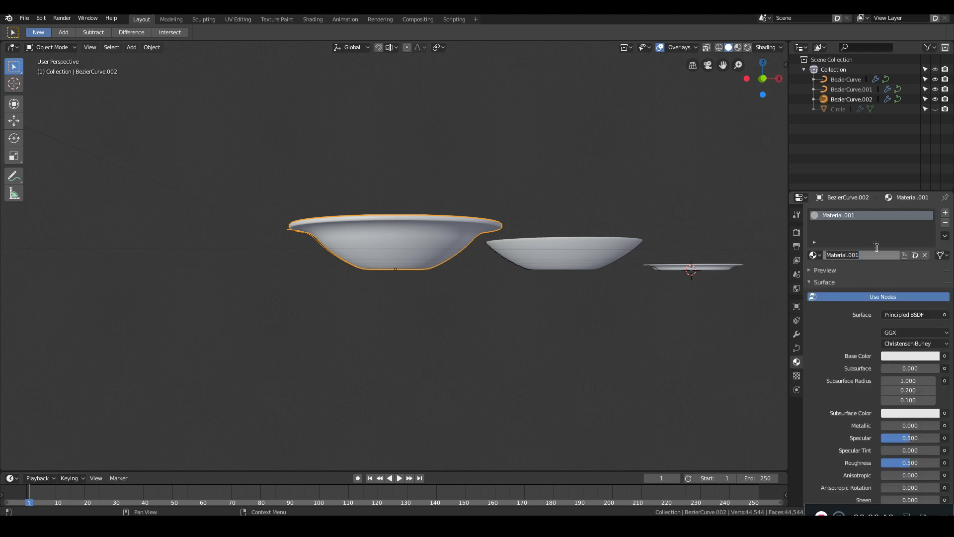
pyautogui.scroll(-2, 870, 349)
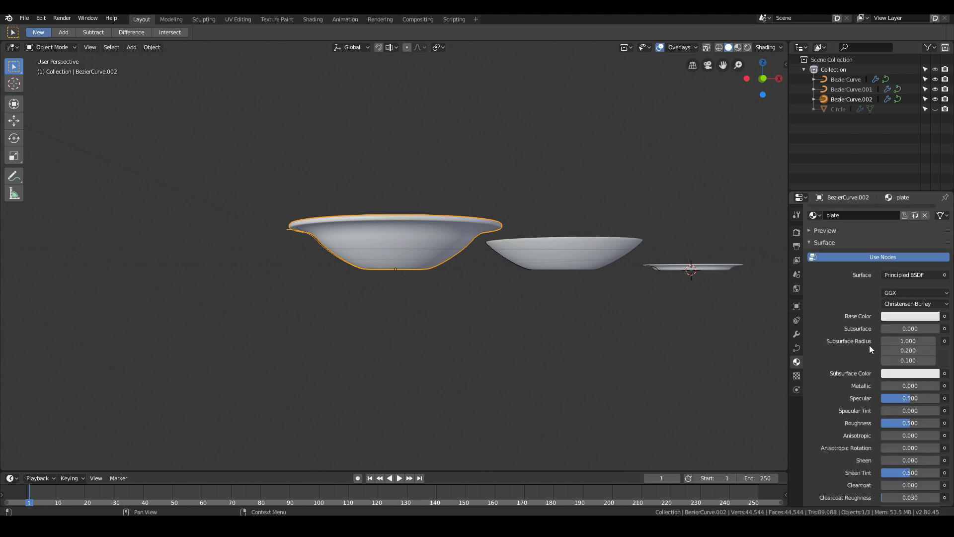
pyautogui.moveTo(445, 358); pyautogui.dragTo(487, 378, button='middle')
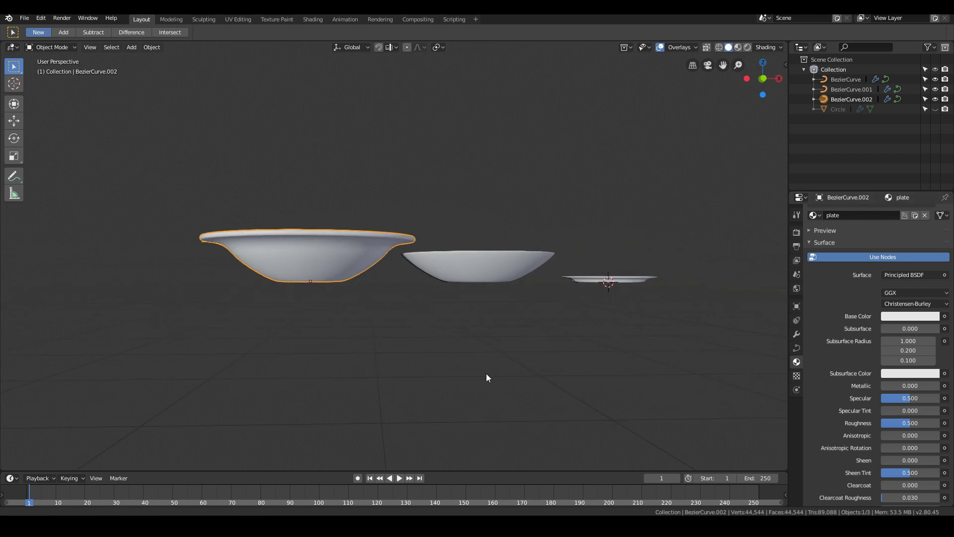
# In the Shading workspace, lower Principled BSDF Roughness to 0.119 and raise Specular to 0.724
pyautogui.click(313, 20)
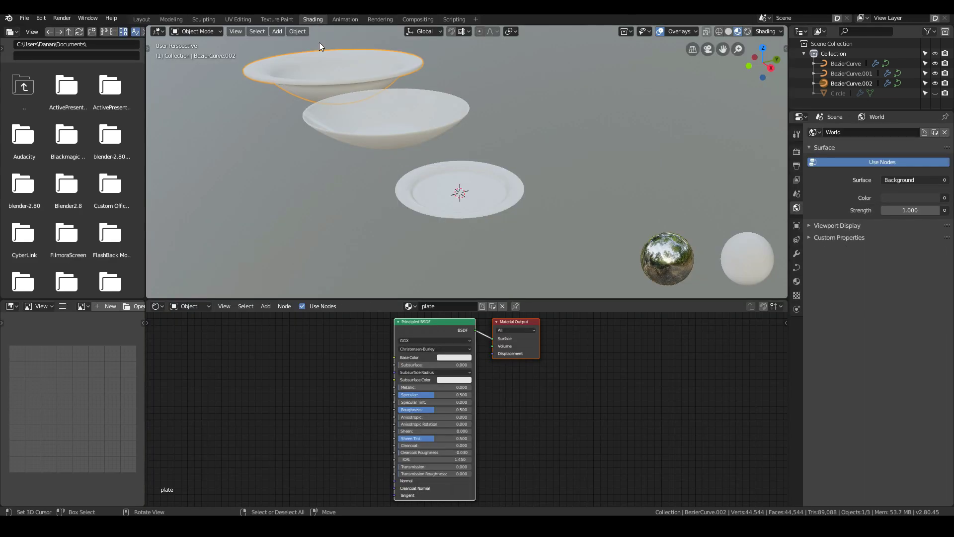
pyautogui.scroll(4, 321, 195)
pyautogui.moveTo(368, 185); pyautogui.dragTo(637, 185, button='middle')
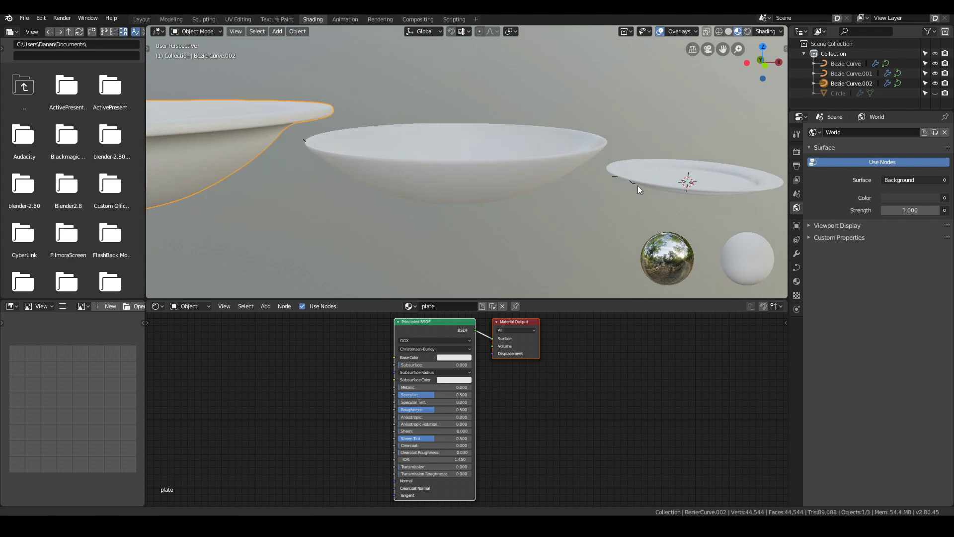
pyautogui.scroll(3, 637, 185)
pyautogui.scroll(4, 487, 424)
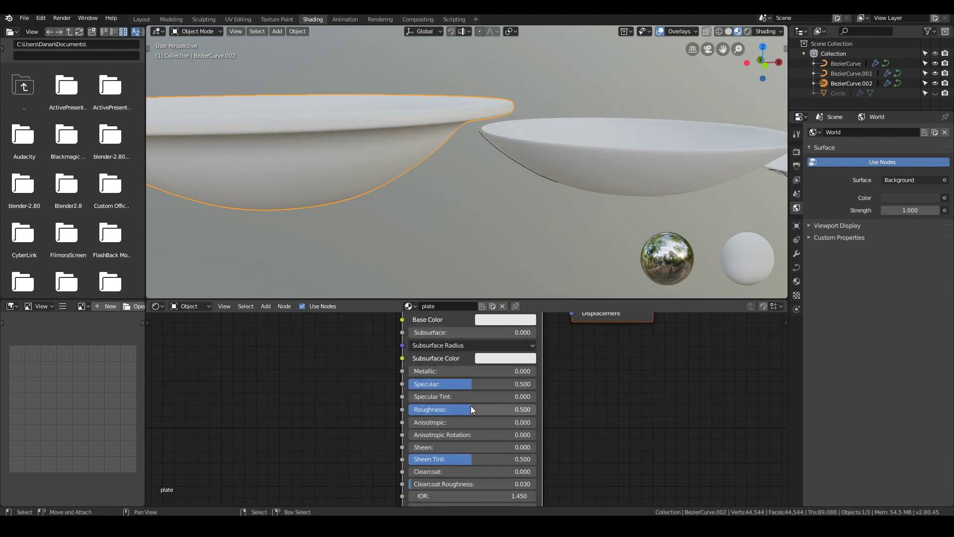
pyautogui.moveTo(471, 408); pyautogui.dragTo(434, 407)
pyautogui.scroll(5, 422, 197)
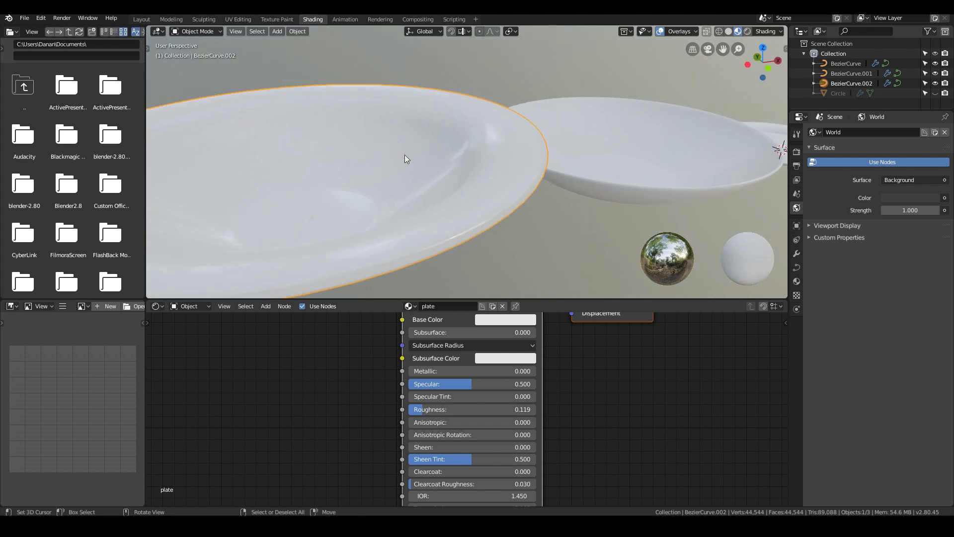
pyautogui.moveTo(450, 384)
pyautogui.mouseDown()
pyautogui.moveTo(492, 384)
pyautogui.moveTo(438, 385)
pyautogui.mouseUp()
pyautogui.keyDown('shift'); pyautogui.scroll(-2, 511, 437); pyautogui.keyUp('shift')
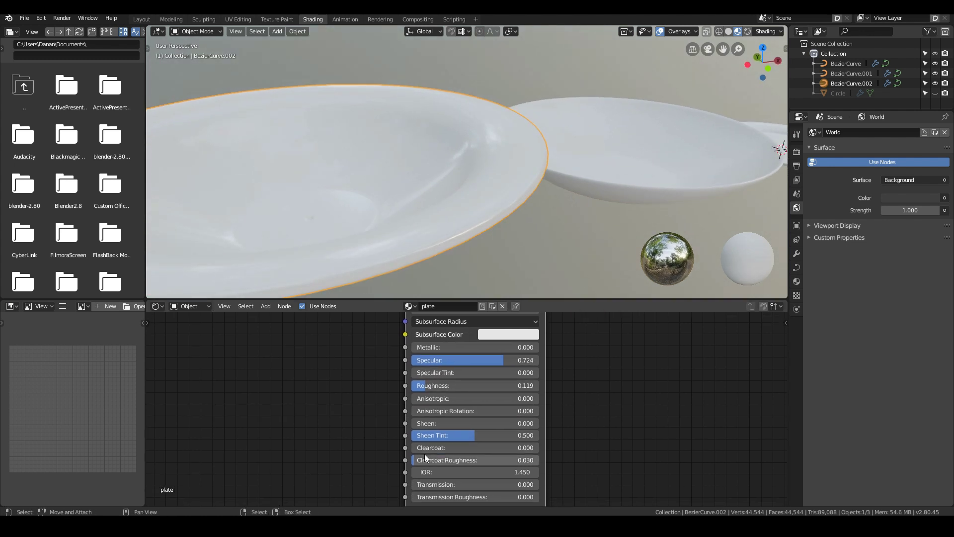
# Raise the plate material's Clearcoat to 0.610 for a glossy porcelain finish
pyautogui.moveTo(418, 449)
pyautogui.mouseDown()
pyautogui.moveTo(446, 448)
pyautogui.moveTo(414, 450)
pyautogui.moveTo(425, 451)
pyautogui.mouseUp()
pyautogui.scroll(-5, 375, 160)
pyautogui.moveTo(450, 217); pyautogui.dragTo(461, 258, button='middle')
pyautogui.moveTo(493, 339); pyautogui.dragTo(512, 381, button='middle')
pyautogui.moveTo(430, 174); pyautogui.dragTo(407, 161, button='middle')
pyautogui.scroll(-2, 517, 177)
pyautogui.scroll(5, 513, 178)
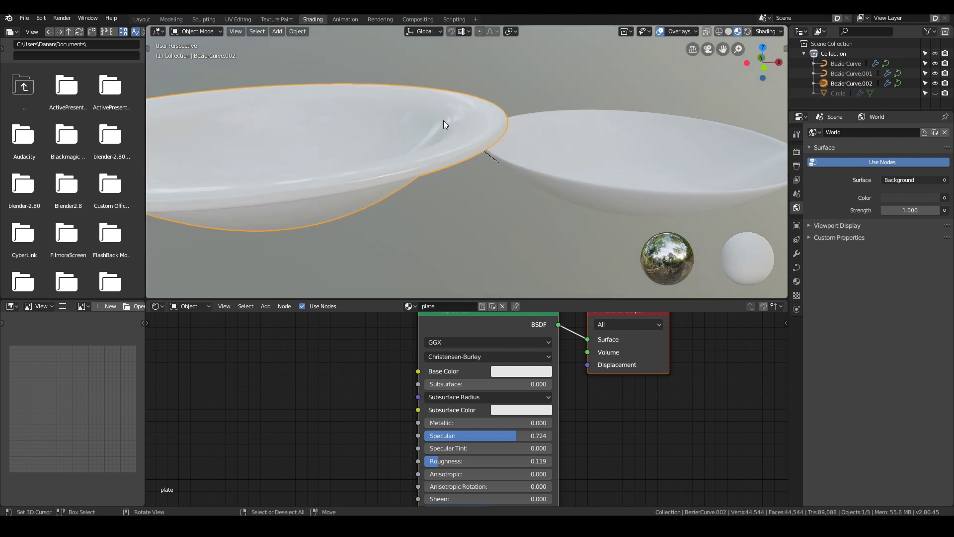
pyautogui.scroll(-3, 395, 165)
# Select the middle bowl and small plate, then the large bowl last as the active object
pyautogui.click(604, 156)
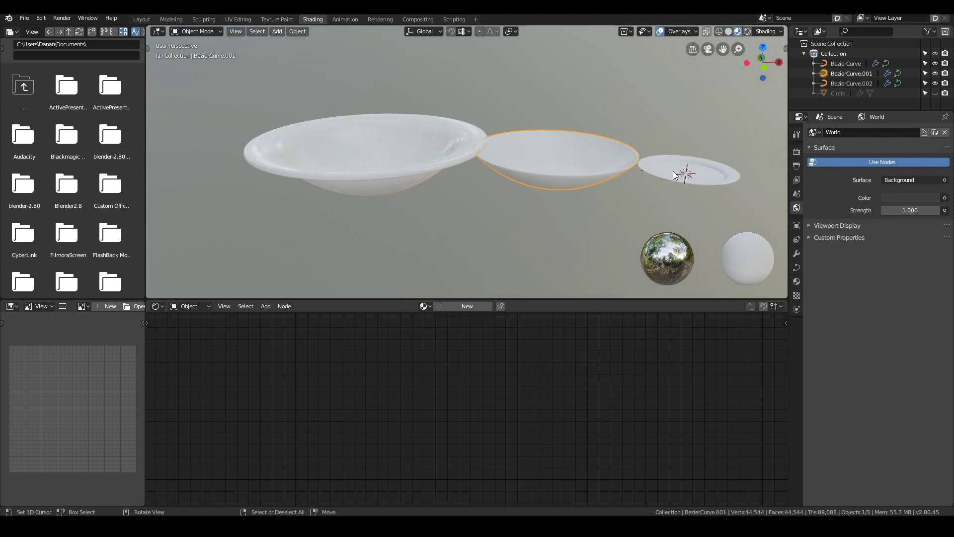
pyautogui.keyDown('shift'); pyautogui.click(676, 171); pyautogui.keyUp('shift')
pyautogui.keyDown('shift'); pyautogui.click(355, 168); pyautogui.keyUp('shift')
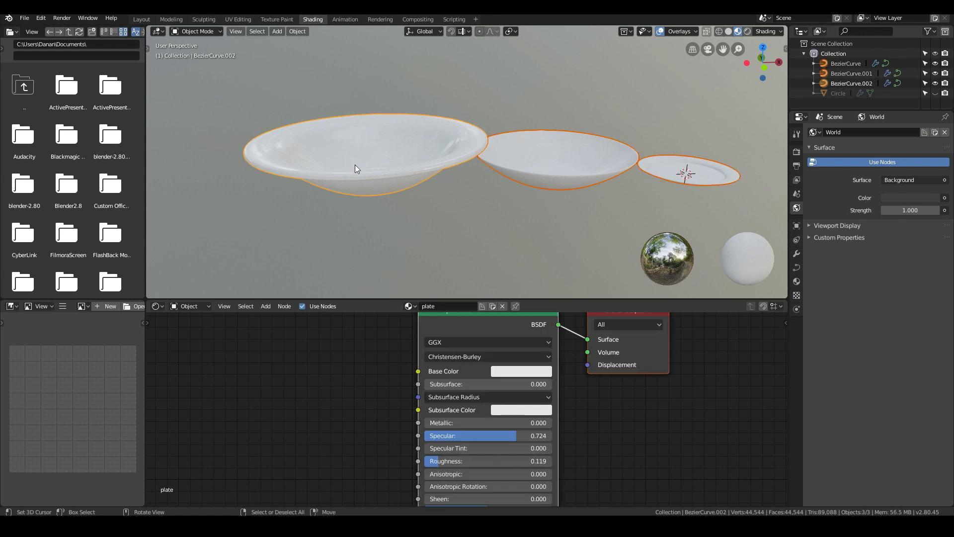
pyautogui.hotkey('alt', 'g')
pyautogui.scroll(-3, 378, 159)
pyautogui.hotkey('ctrl', 'z')
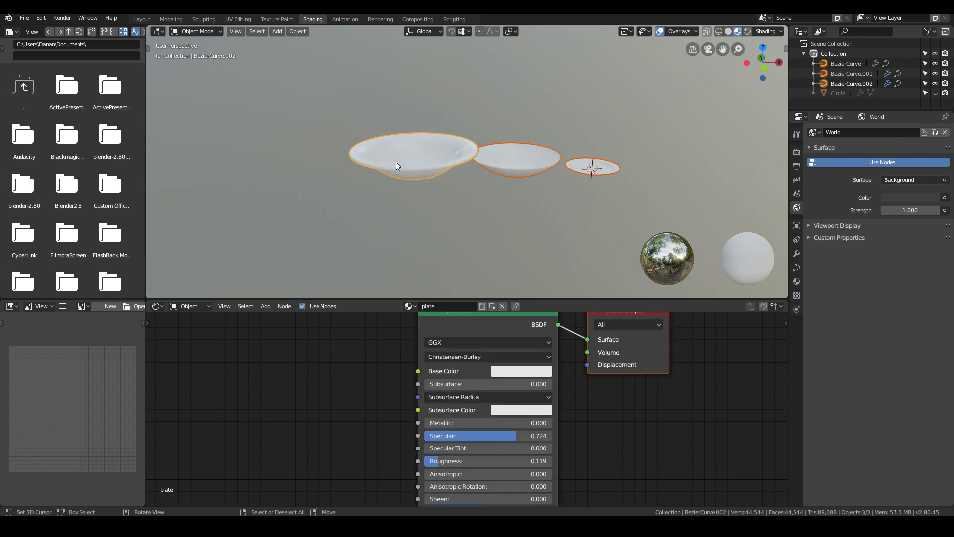
# Link the large bowl's 'plate' material to the other two dishes with Ctrl+L Materials
pyautogui.hotkey('ctrl', 'l')
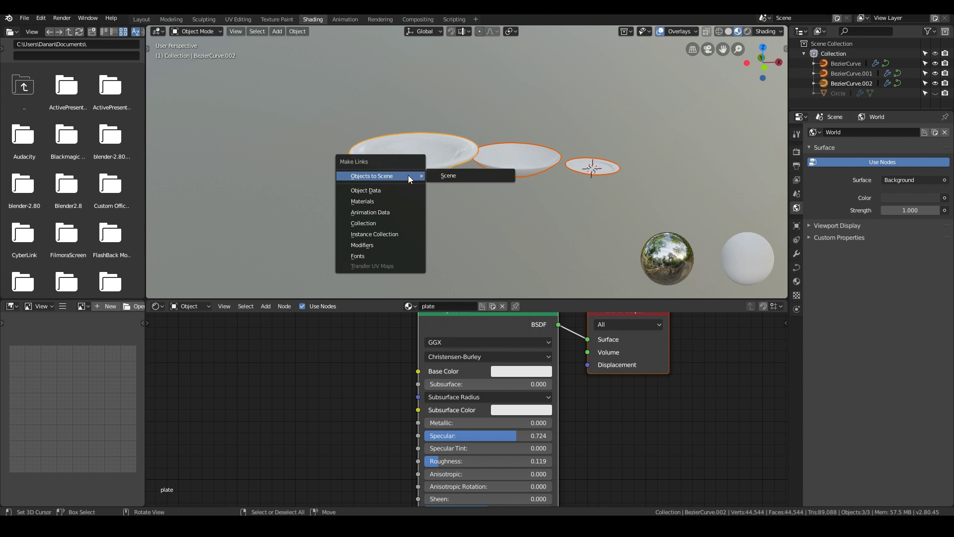
pyautogui.click(386, 199)
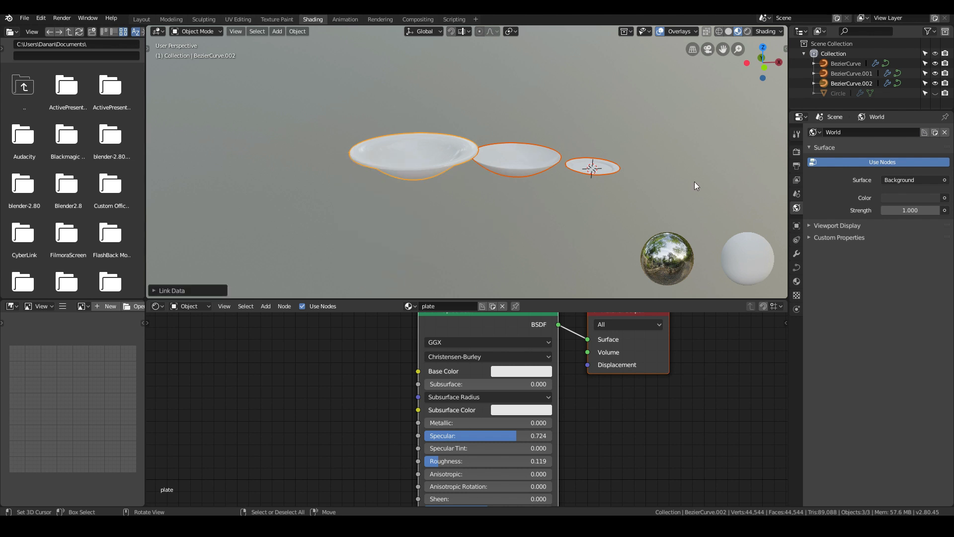
pyautogui.scroll(2, 694, 184)
pyautogui.keyDown('shift'); pyautogui.moveTo(643, 187); pyautogui.dragTo(460, 196, button='middle'); pyautogui.keyUp('shift')
pyautogui.scroll(2, 560, 187)
pyautogui.keyDown('shift'); pyautogui.moveTo(565, 188); pyautogui.dragTo(458, 92, button='middle'); pyautogui.keyUp('shift')
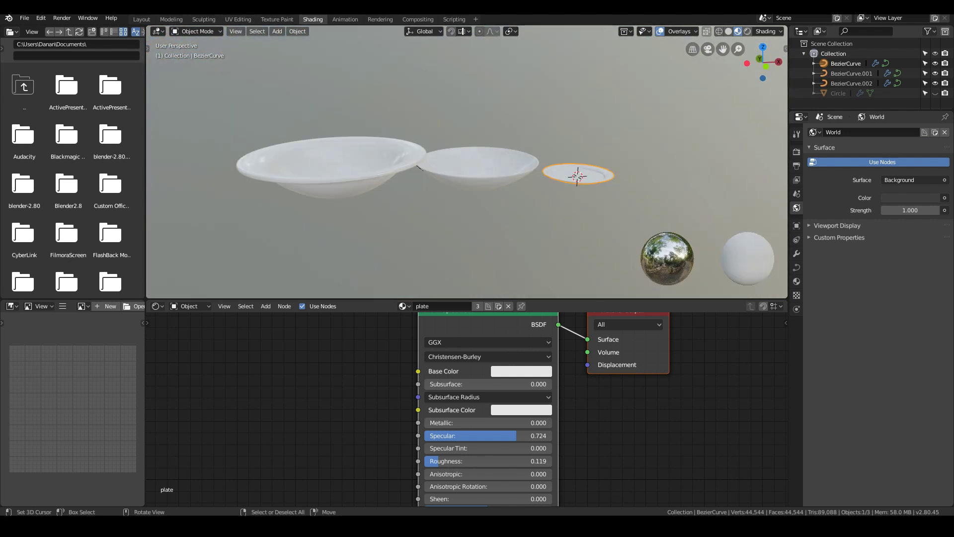
pyautogui.scroll(1, 419, 167)
pyautogui.moveTo(395, 200)
pyautogui.mouseDown(button='middle')
pyautogui.moveTo(416, 207)
pyautogui.moveTo(384, 194)
pyautogui.moveTo(407, 192)
pyautogui.mouseUp(button='middle')
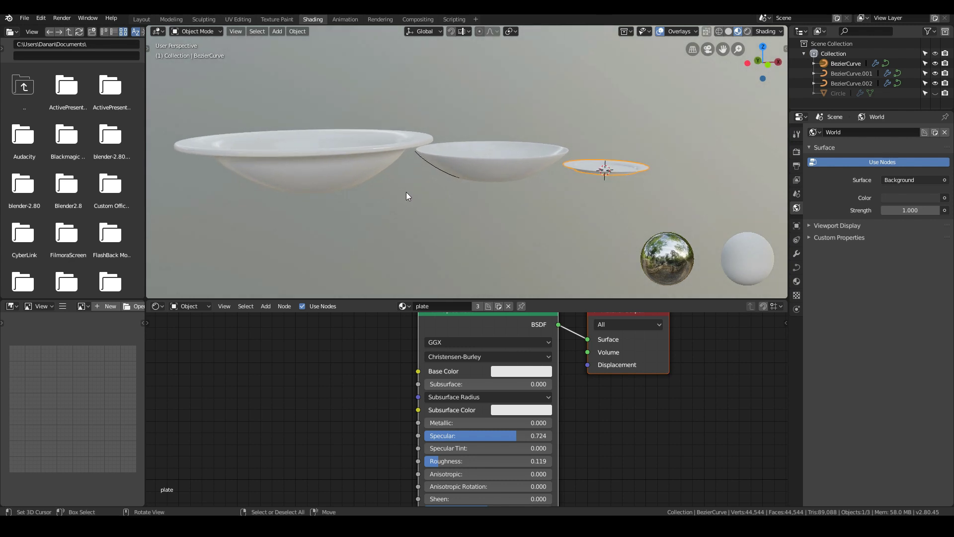